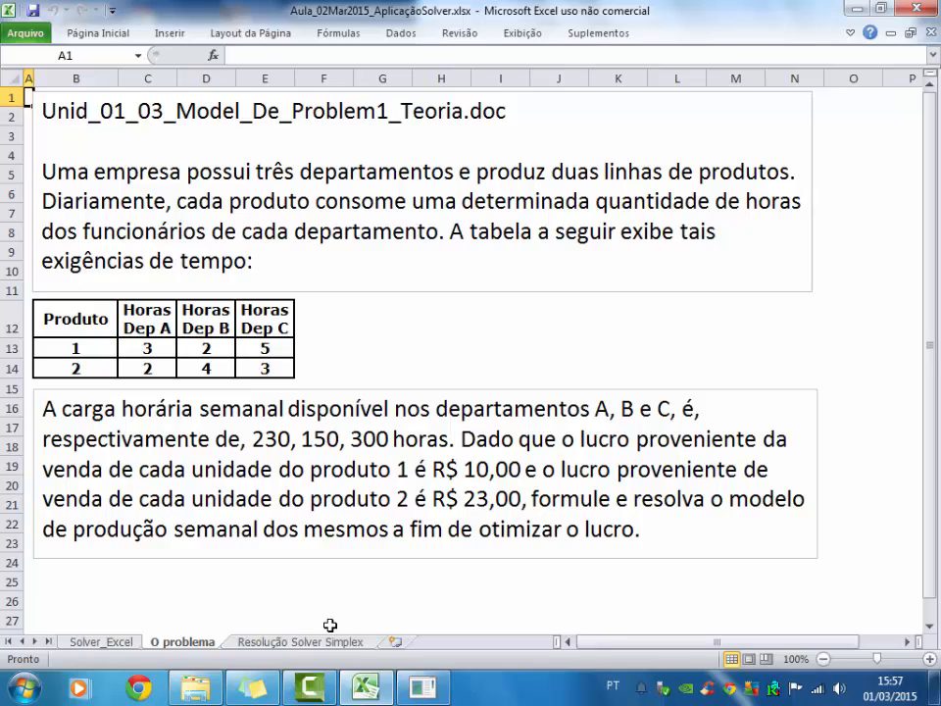
- On the Resolução Solver Simplex sheet, apply all borders to the range I1:M6 for the model table
click(330, 642)
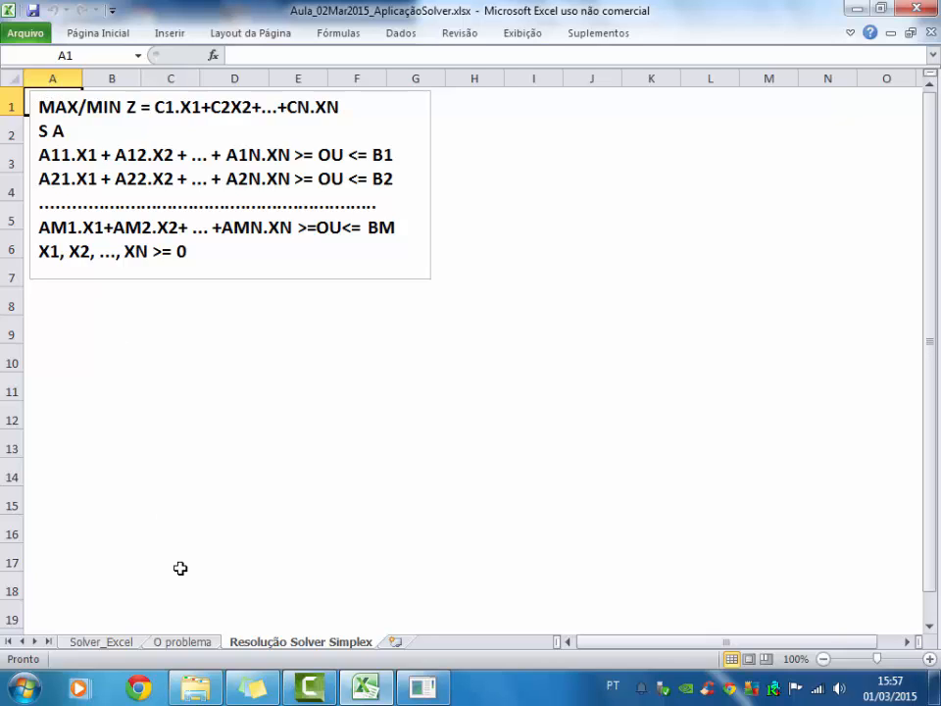
click(184, 642)
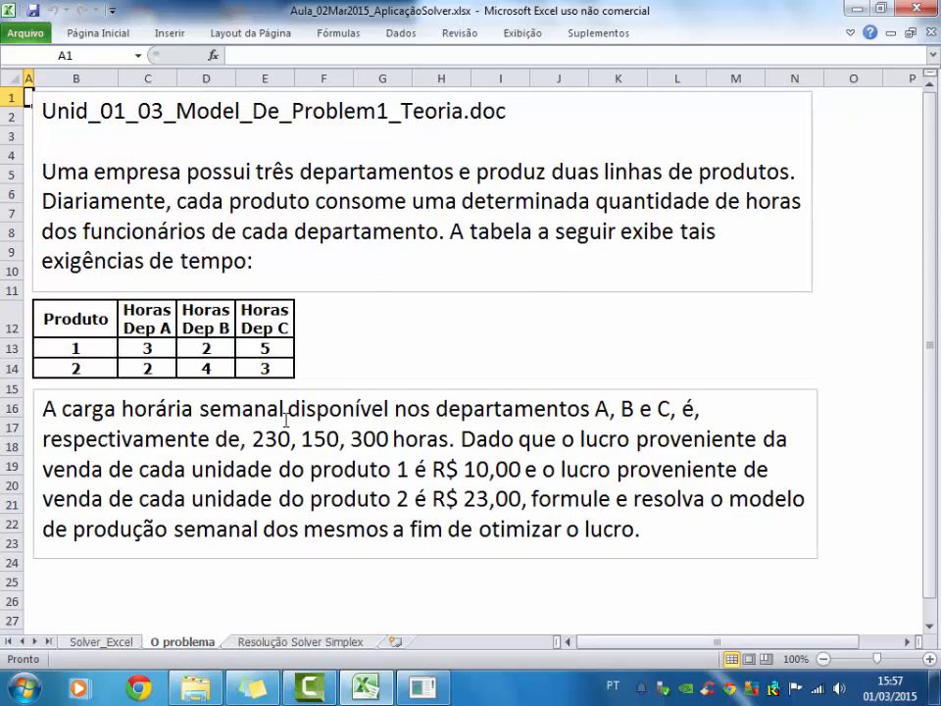
click(317, 643)
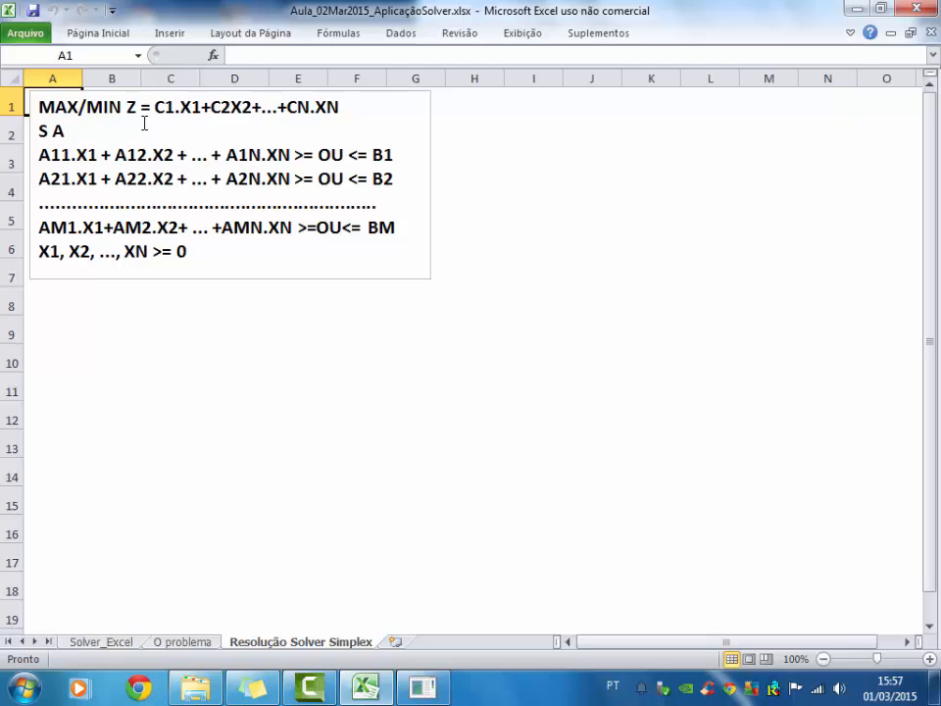
click(181, 642)
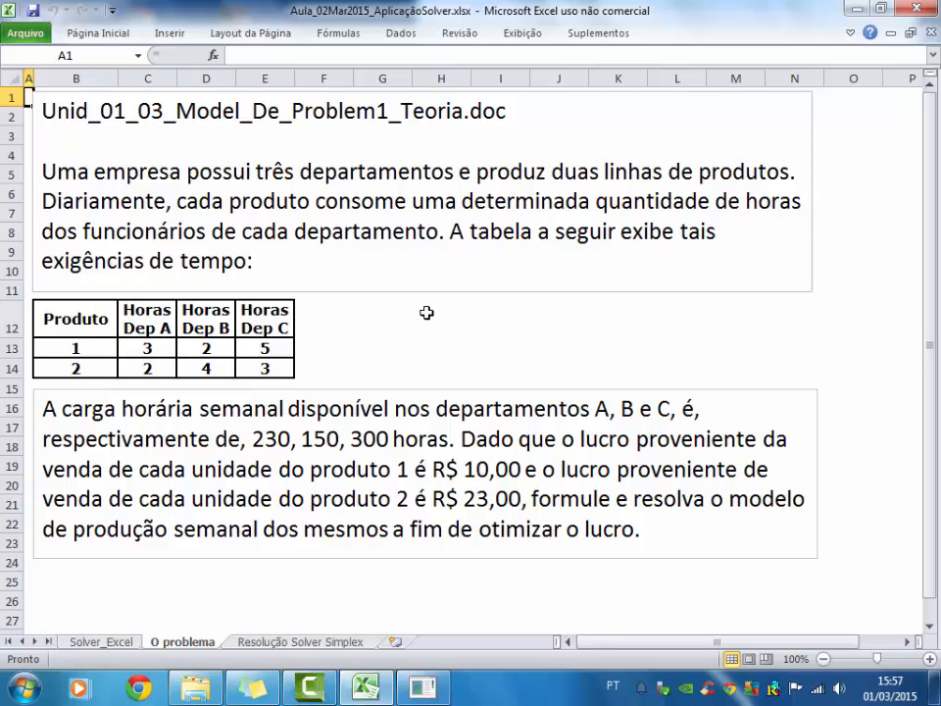
click(348, 642)
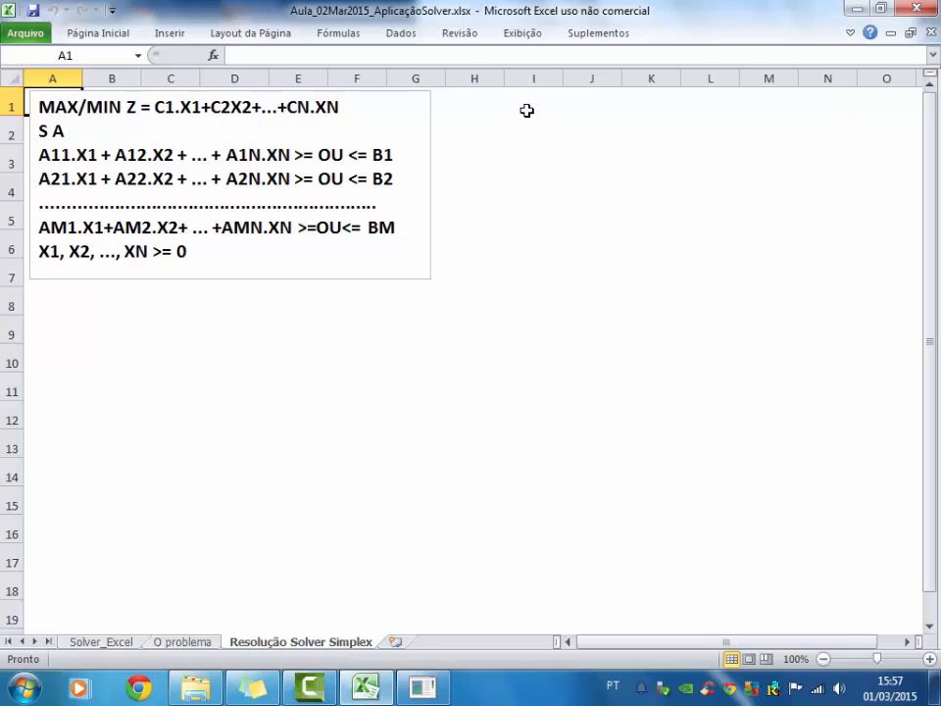
click(528, 104)
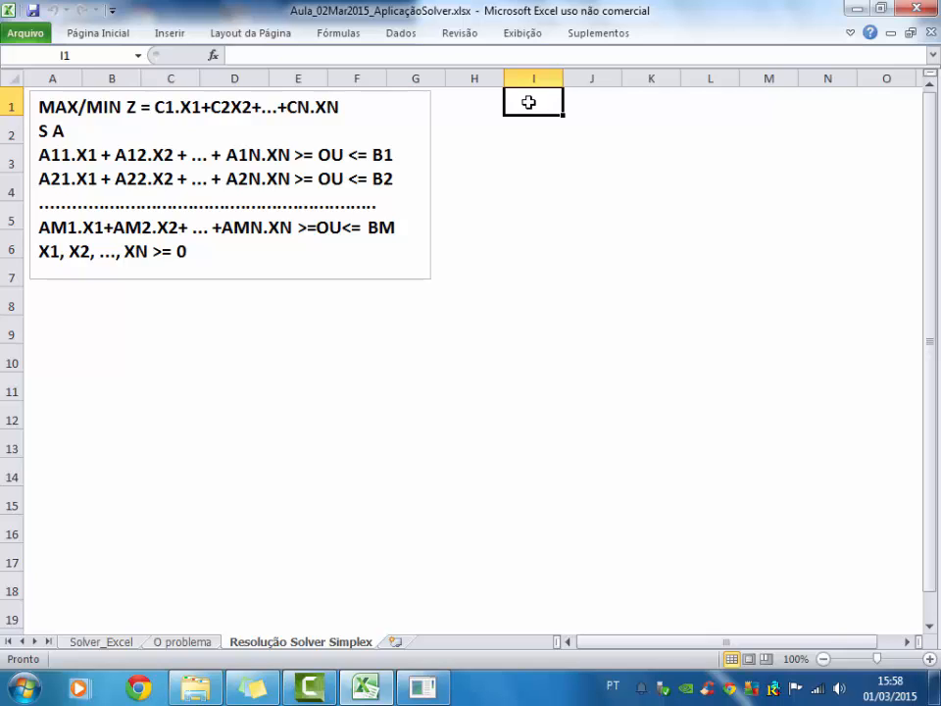
drag(528, 102, 740, 234)
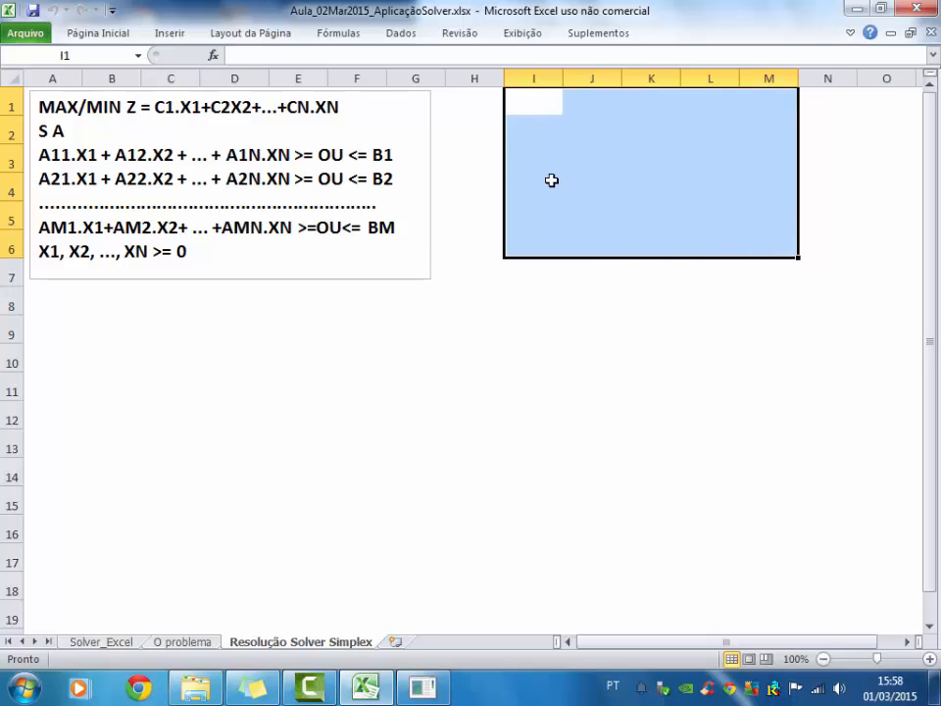
click(90, 31)
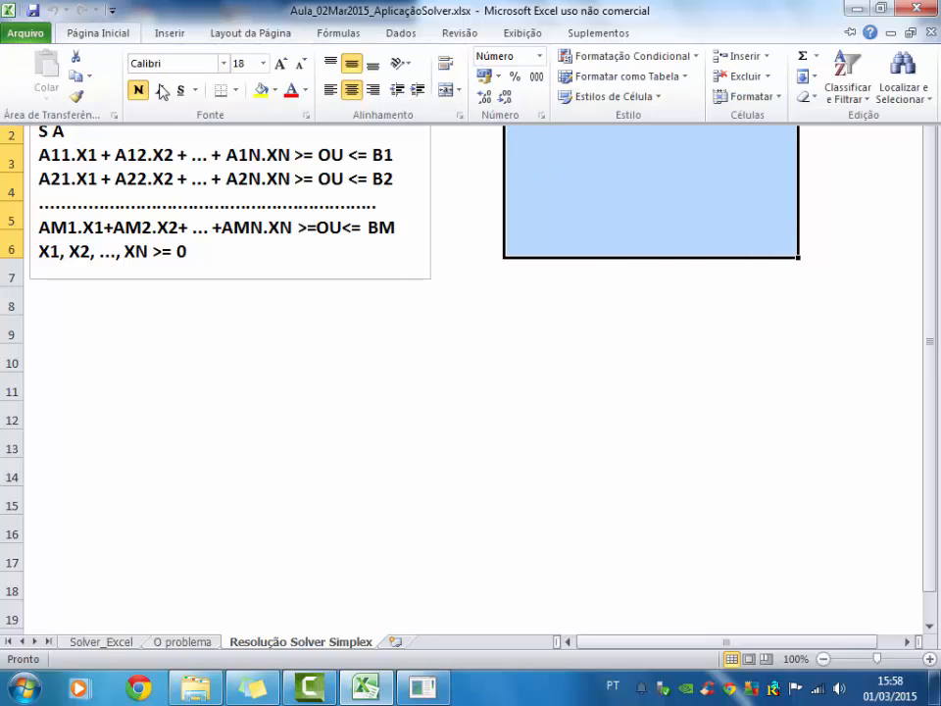
click(235, 89)
click(245, 236)
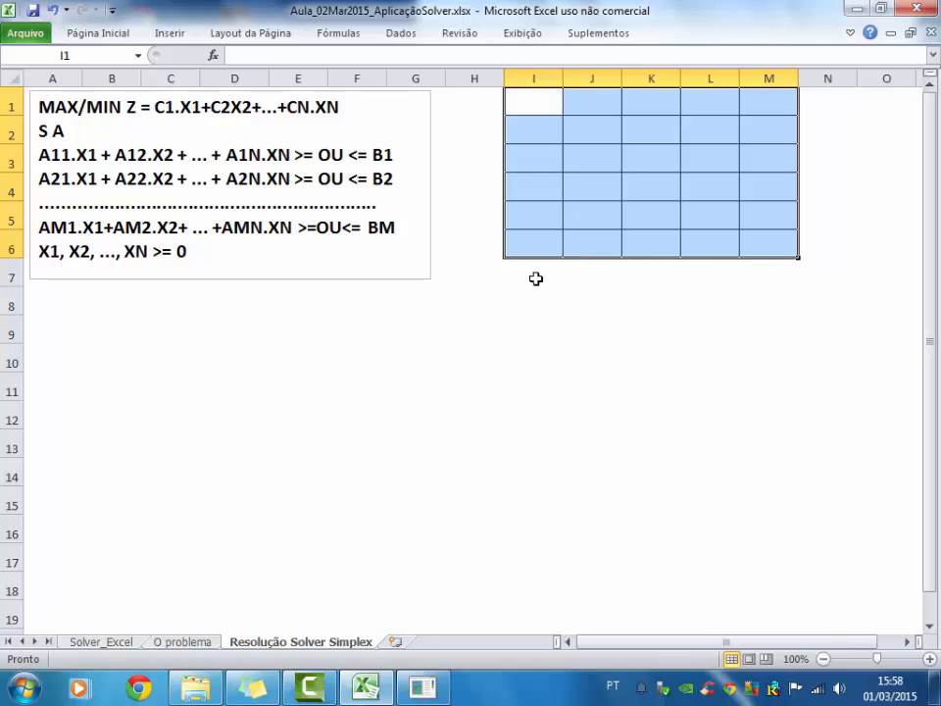
- Check the optimization objective in the problem statement and label the objective row MAX in cell I2 of the model table
click(196, 645)
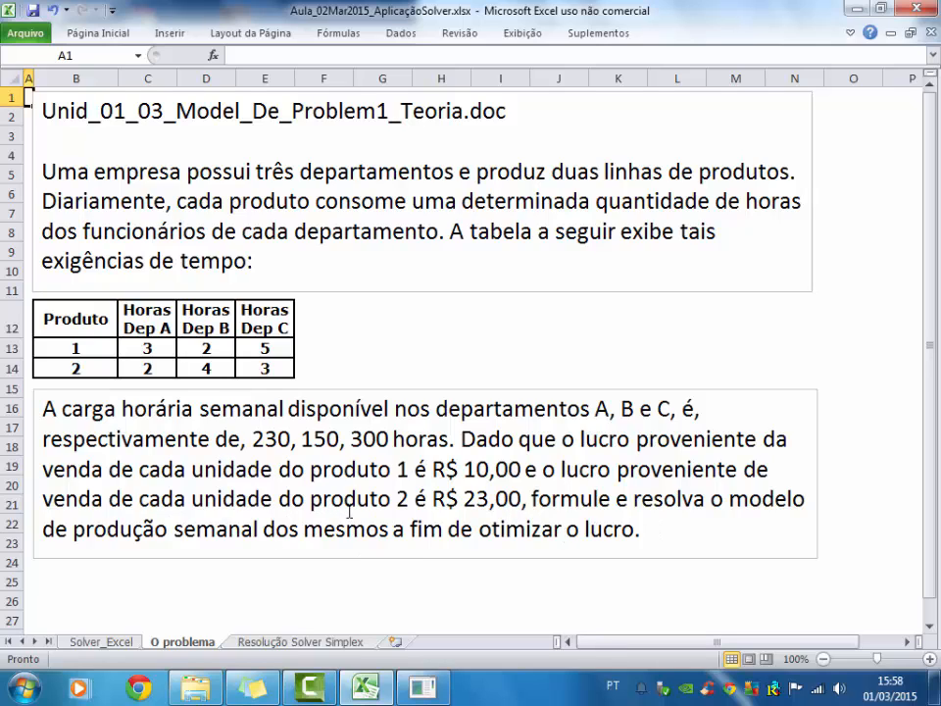
drag(478, 529, 618, 527)
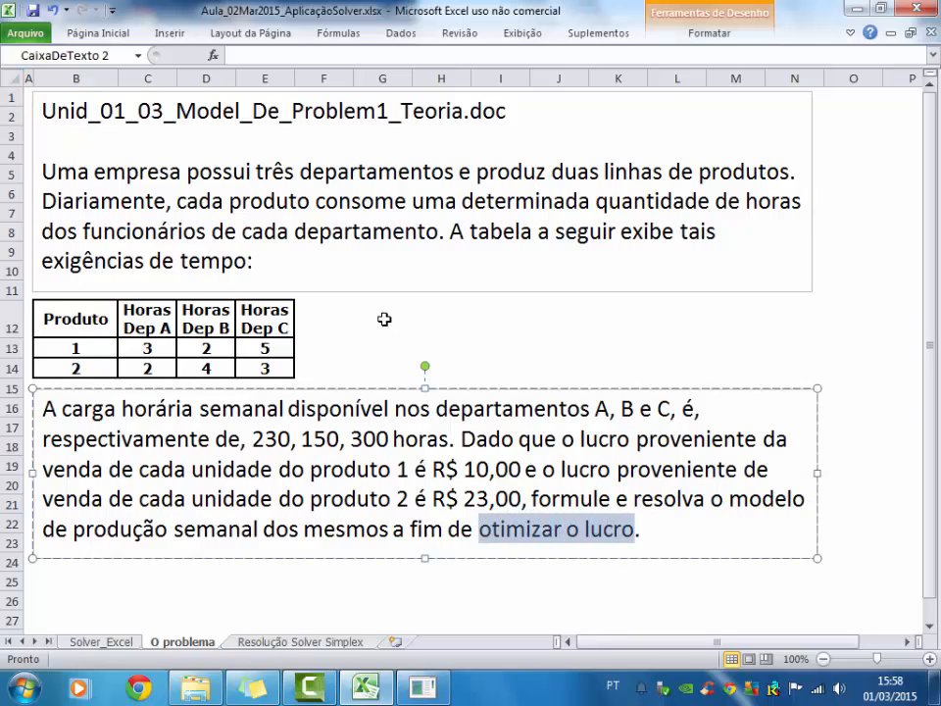
click(24, 98)
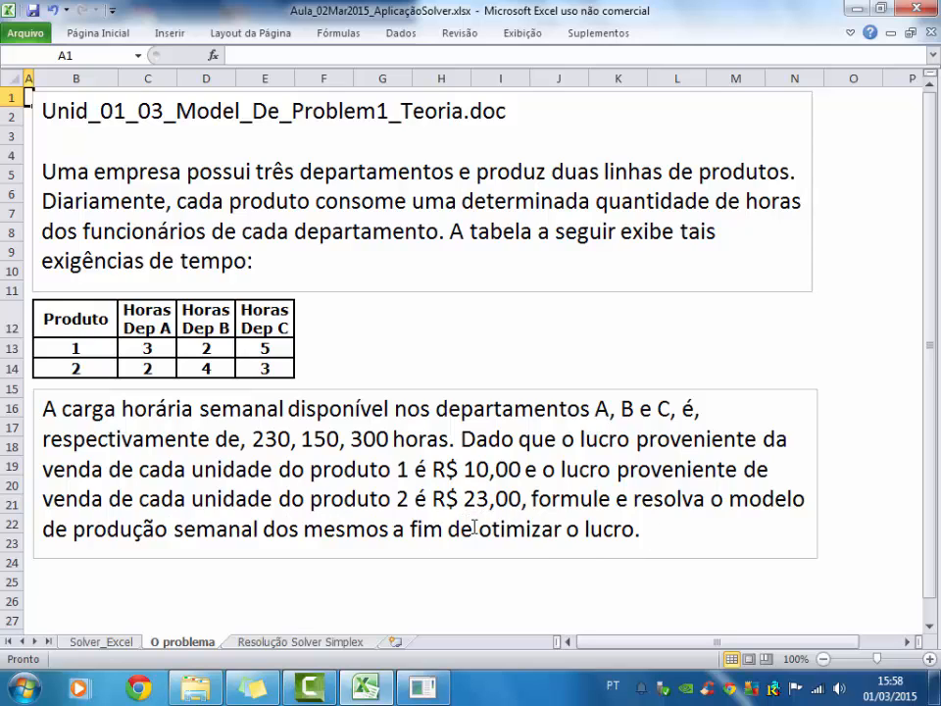
click(368, 642)
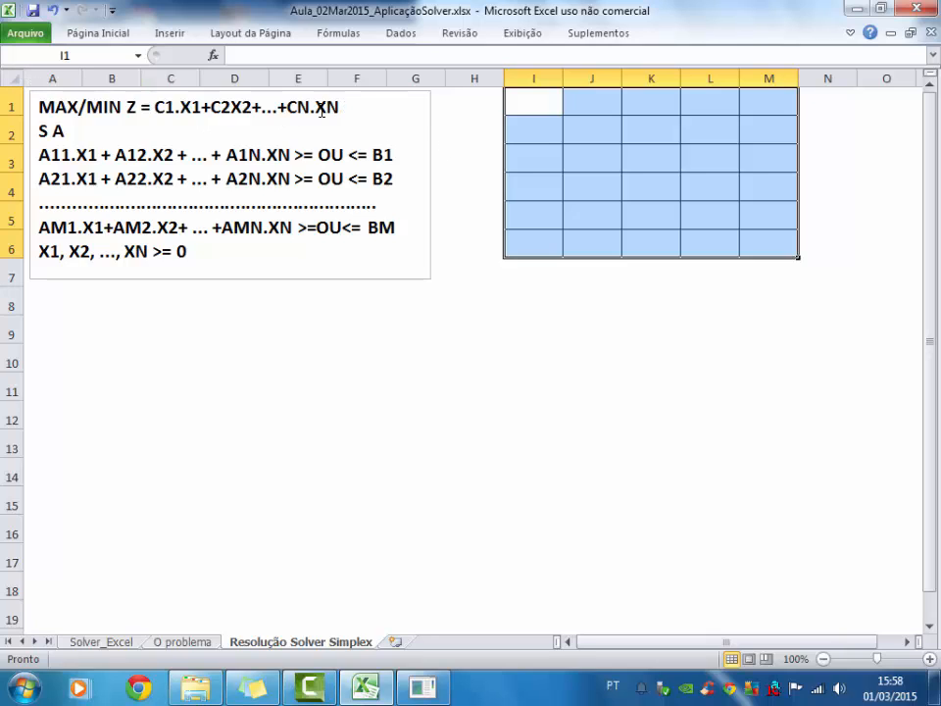
click(524, 102)
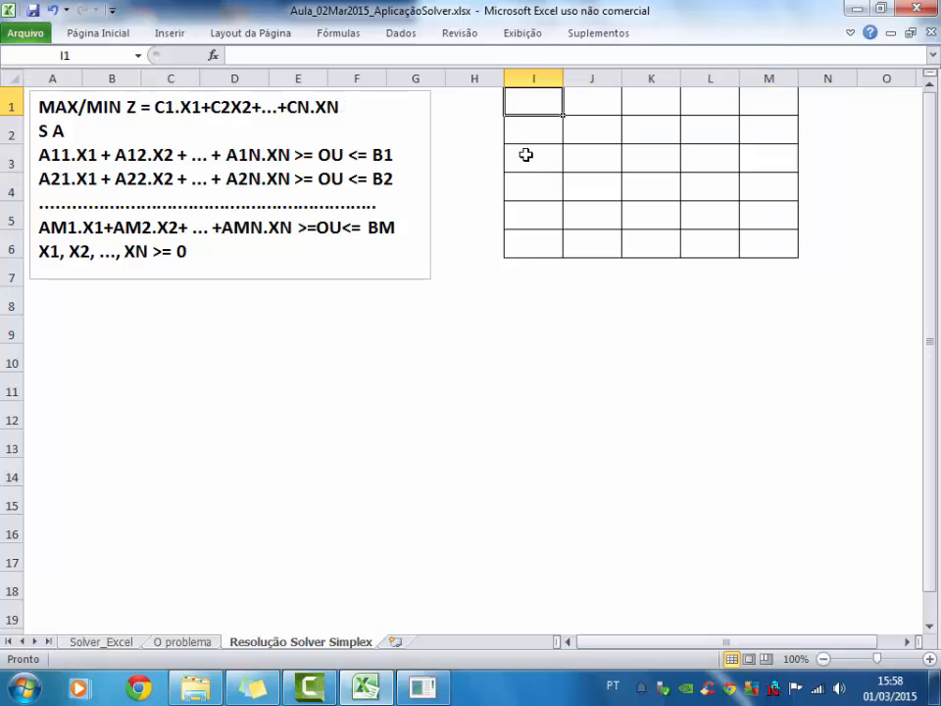
click(530, 132)
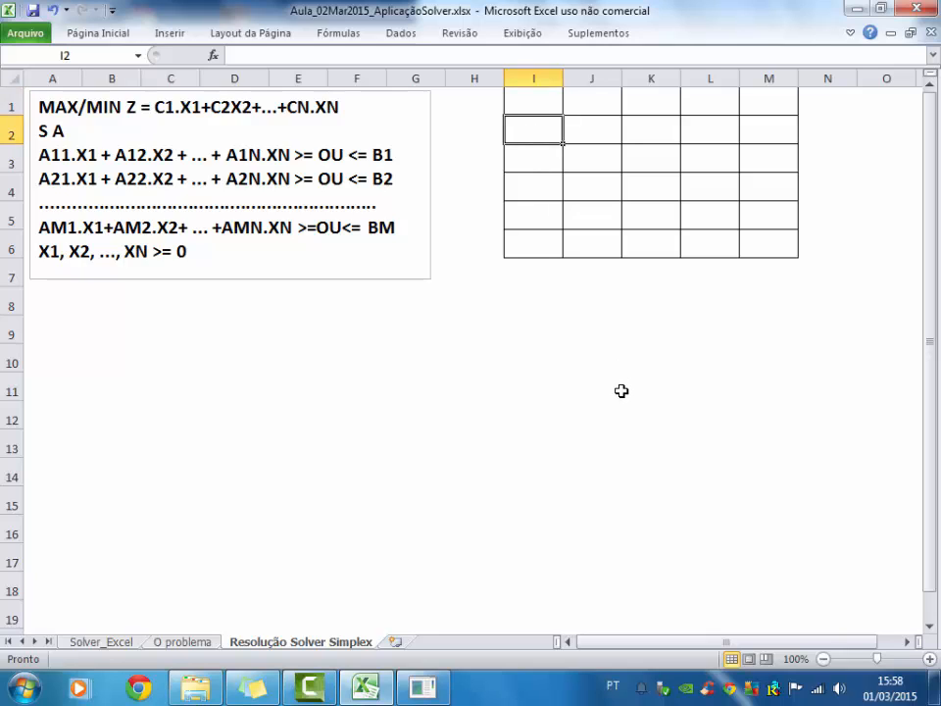
text(MAX)
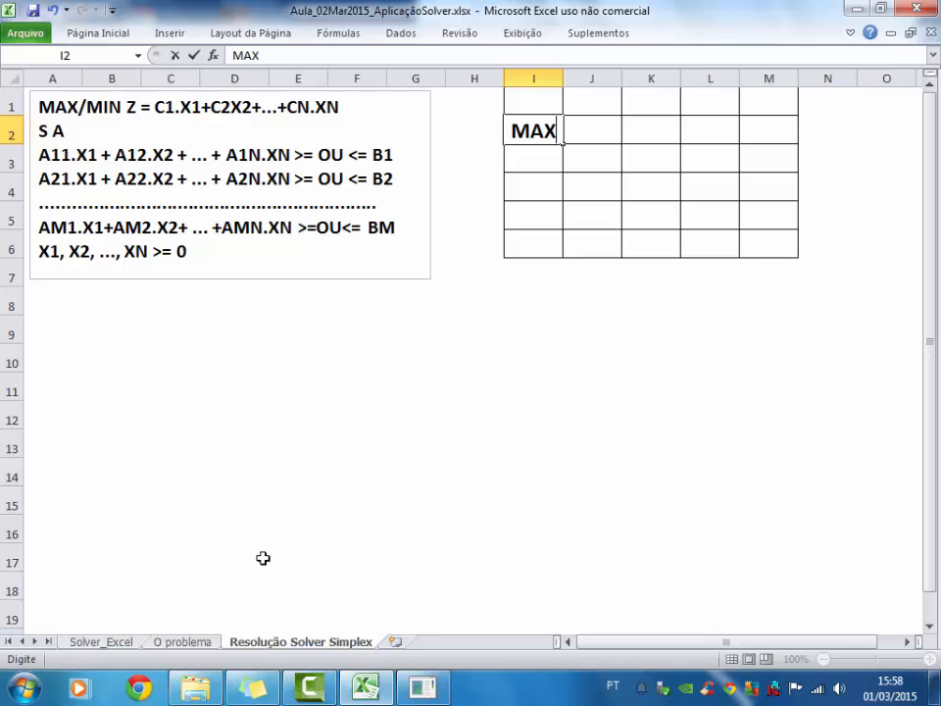
- Enter the product column headers P1 in J1 and P2 in K1, checking them against the problem statement
click(200, 642)
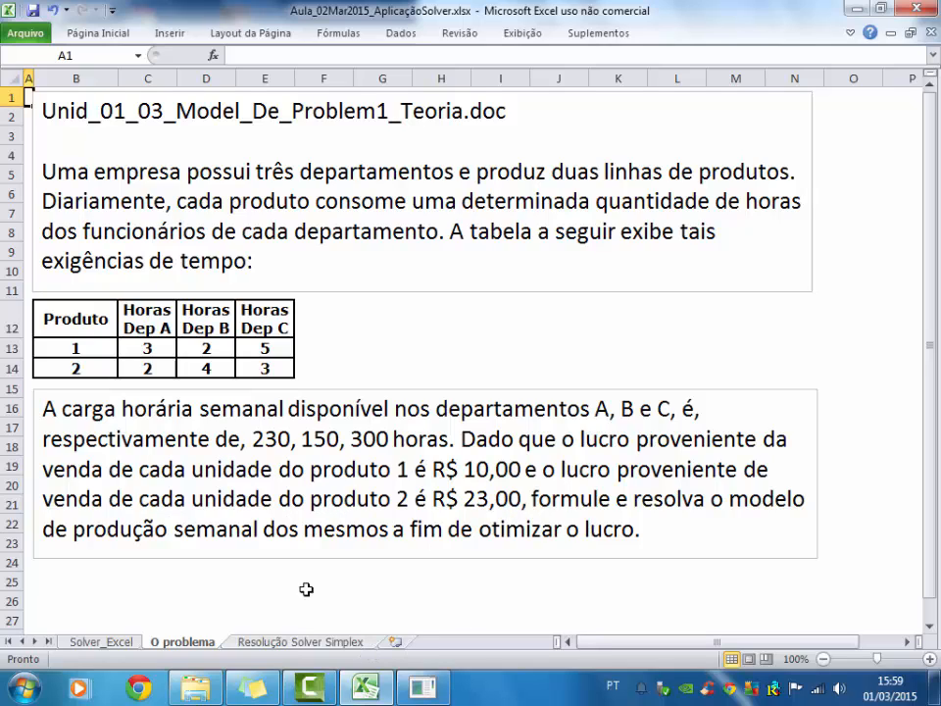
click(315, 644)
click(598, 98)
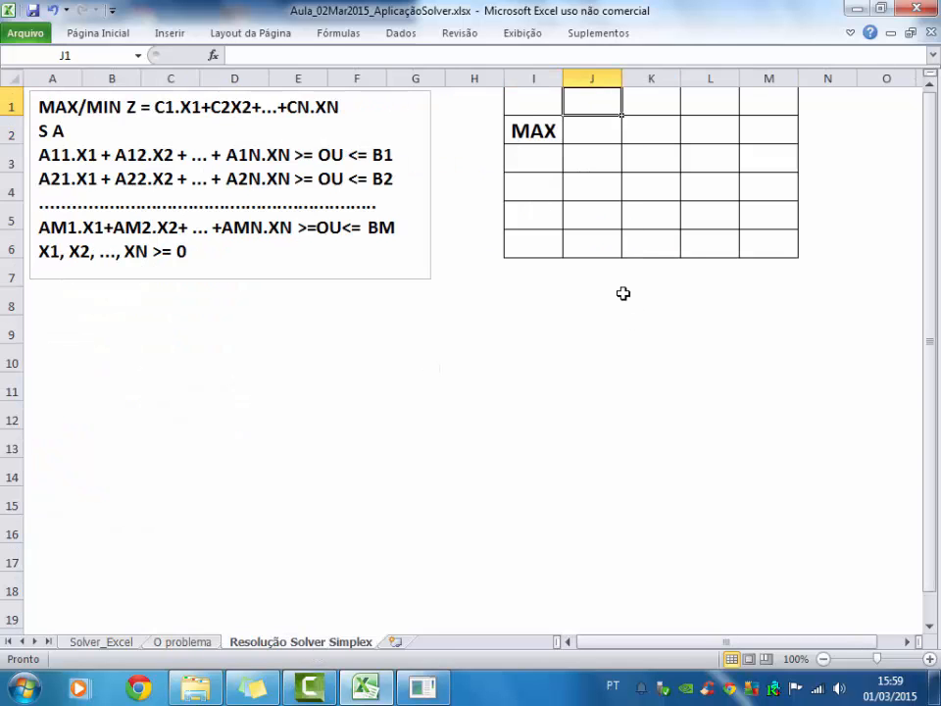
text(P1)
key(Tab)
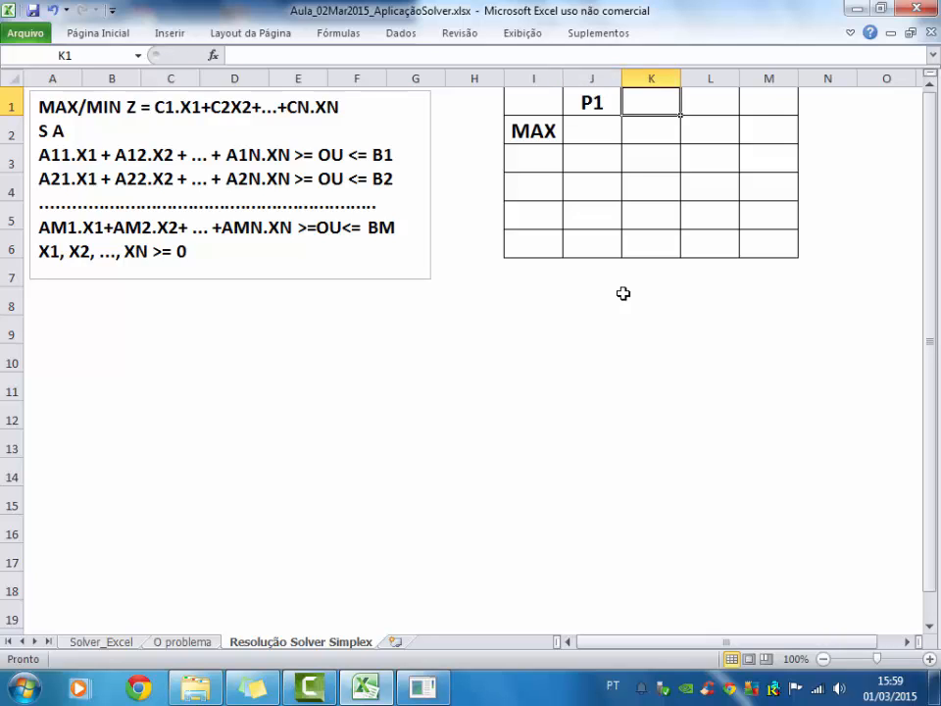
text(P2)
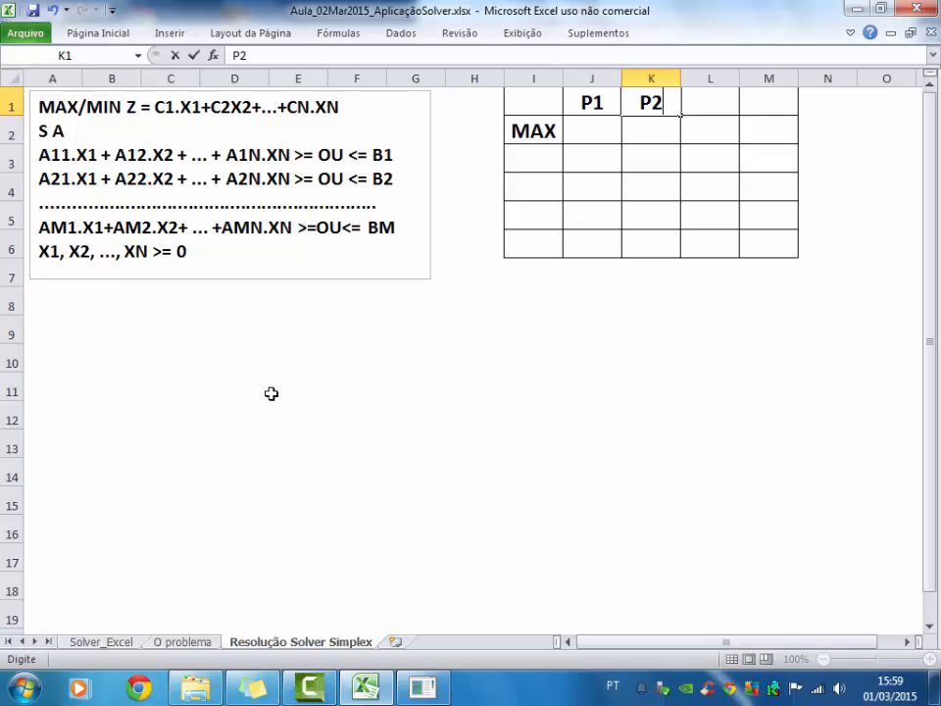
click(173, 642)
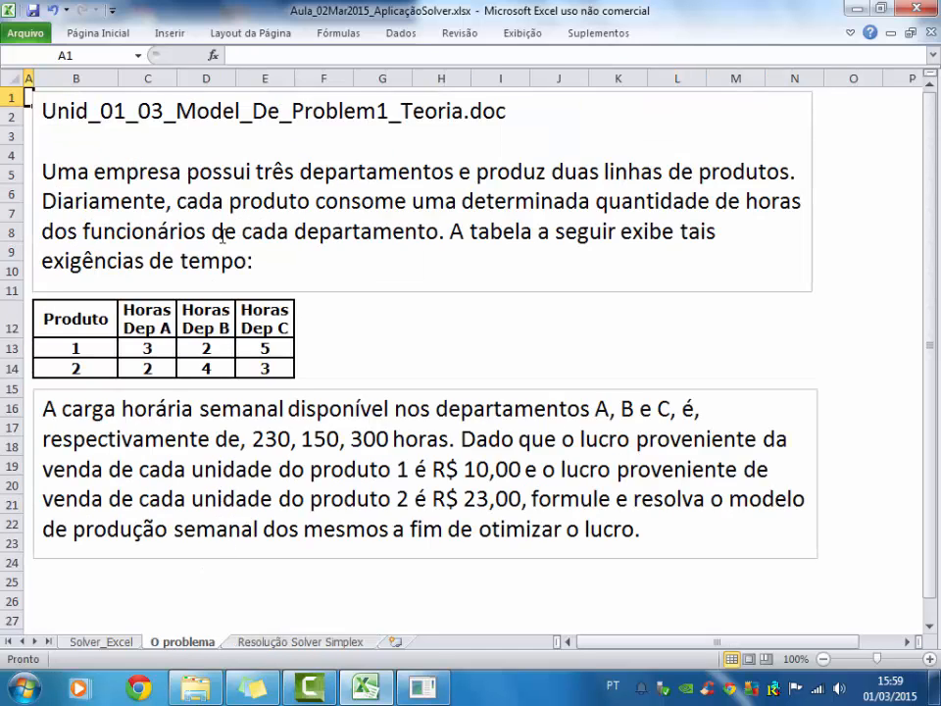
click(265, 645)
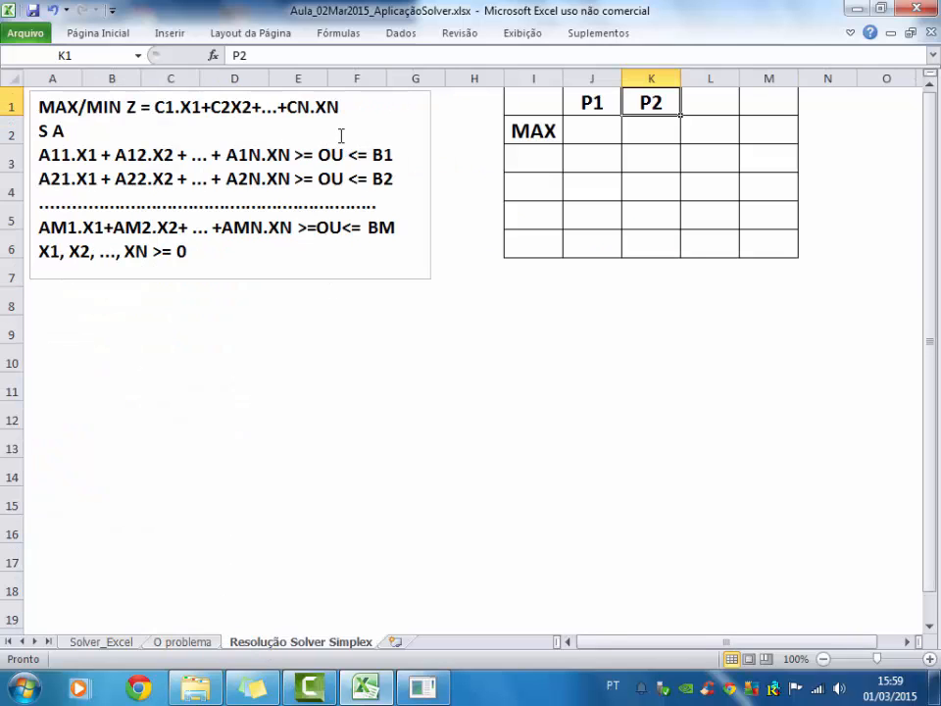
- Enter the headers SINAL in L1 and CTE Bm in M1, and fit column M's width to its content
click(727, 98)
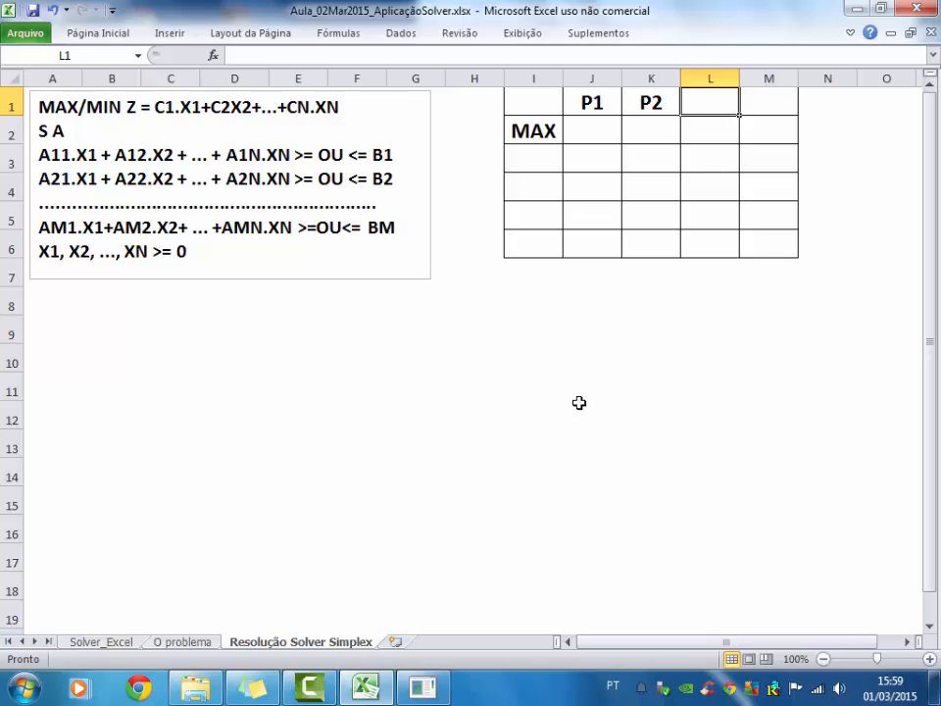
text(SINAL)
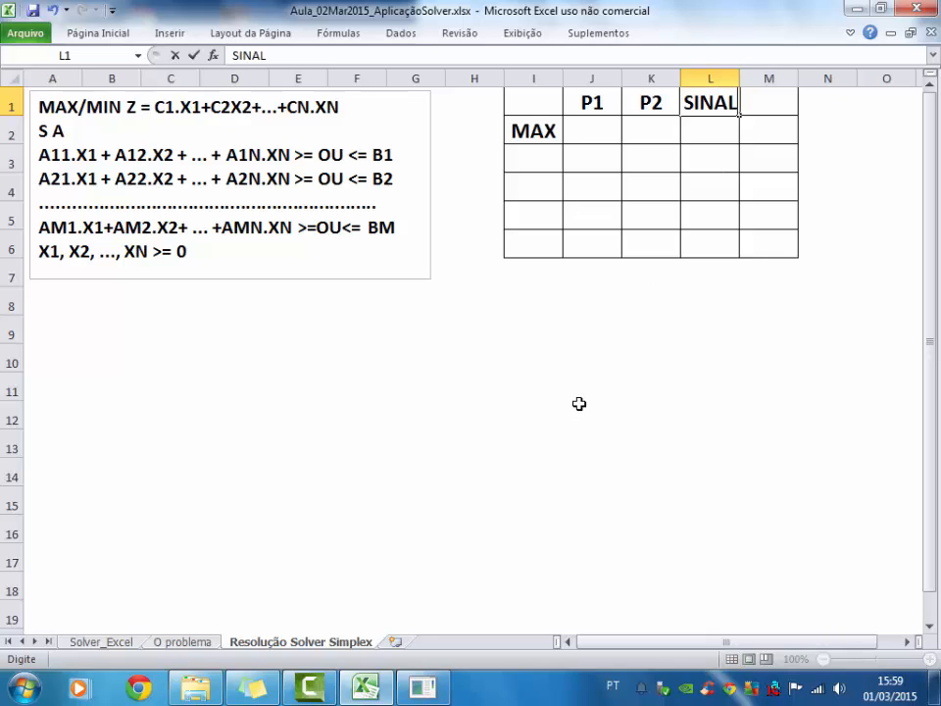
key(Tab)
text(CTE)
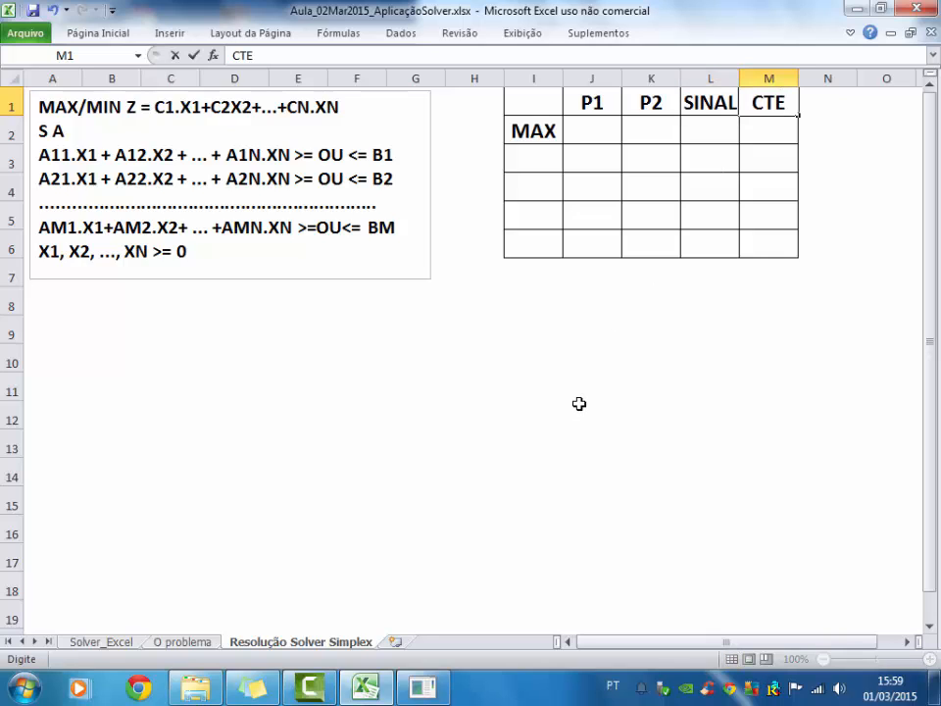
text( B)
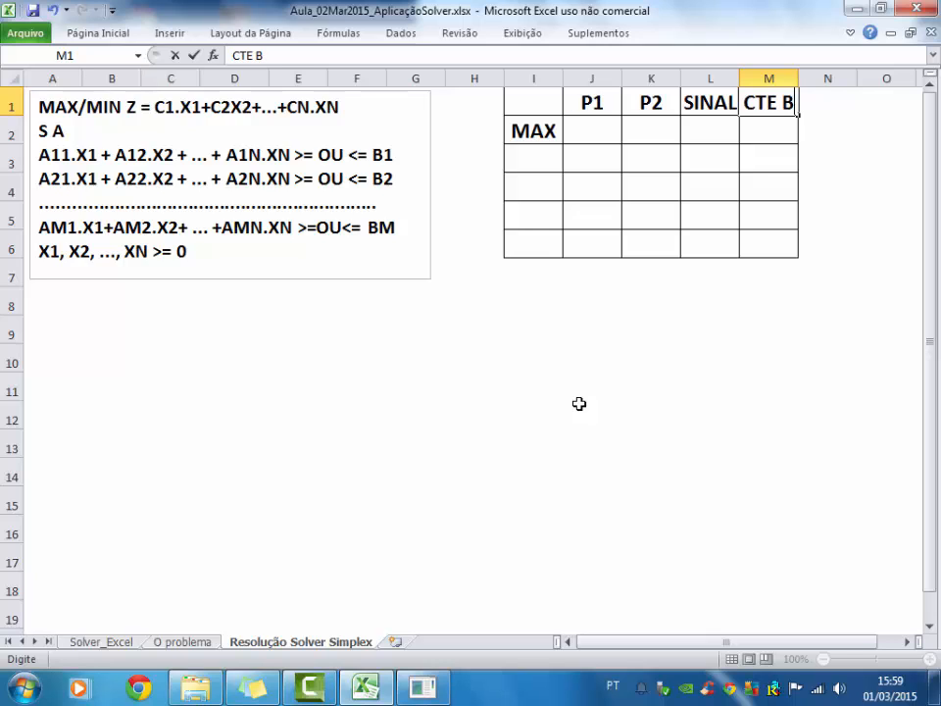
text(m)
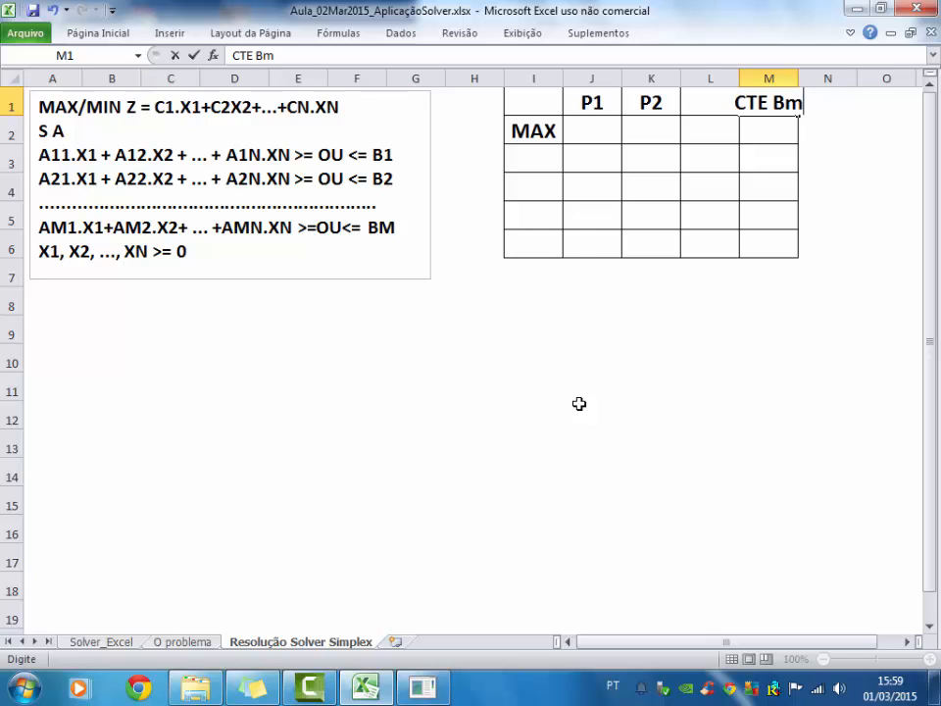
click(790, 79)
double_click(798, 79)
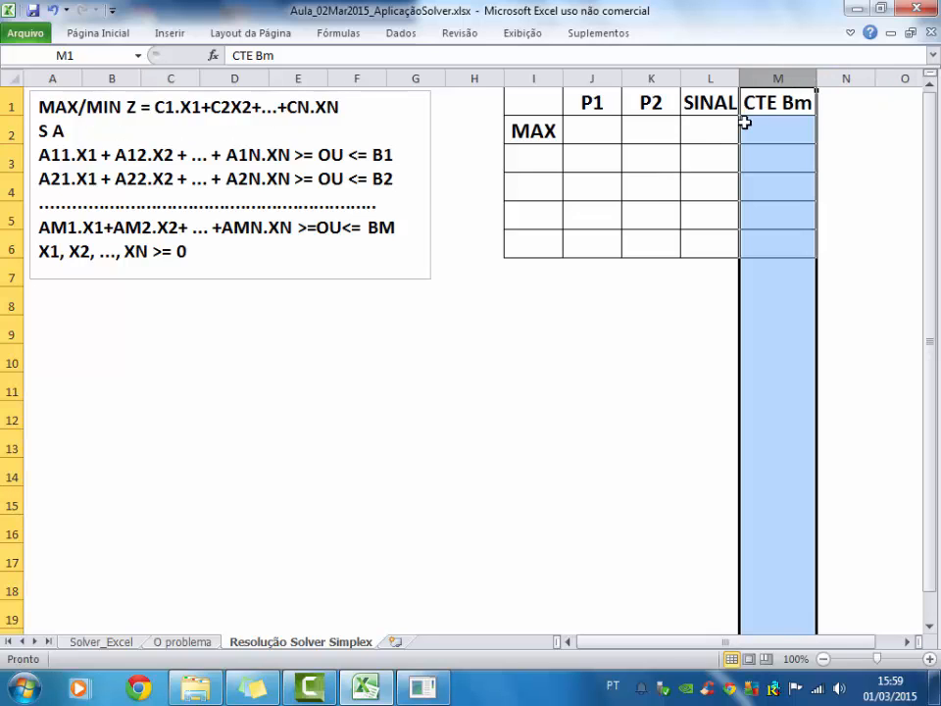
- Examine how the table's CTE Bm, SINAL, P1 and P2 columns correspond to the terms of the general model
click(385, 172)
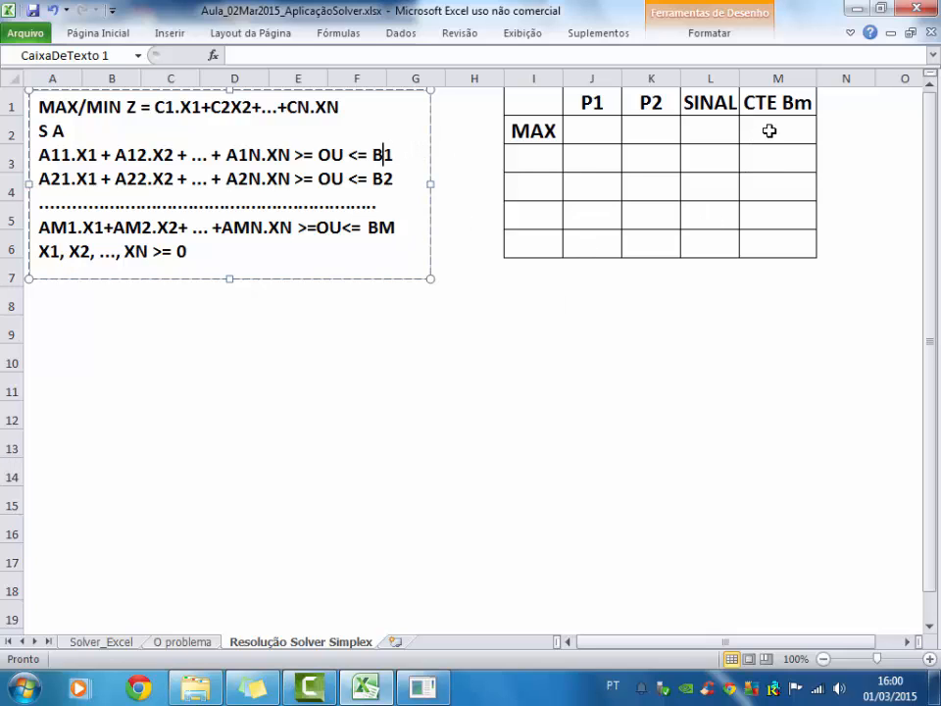
click(769, 217)
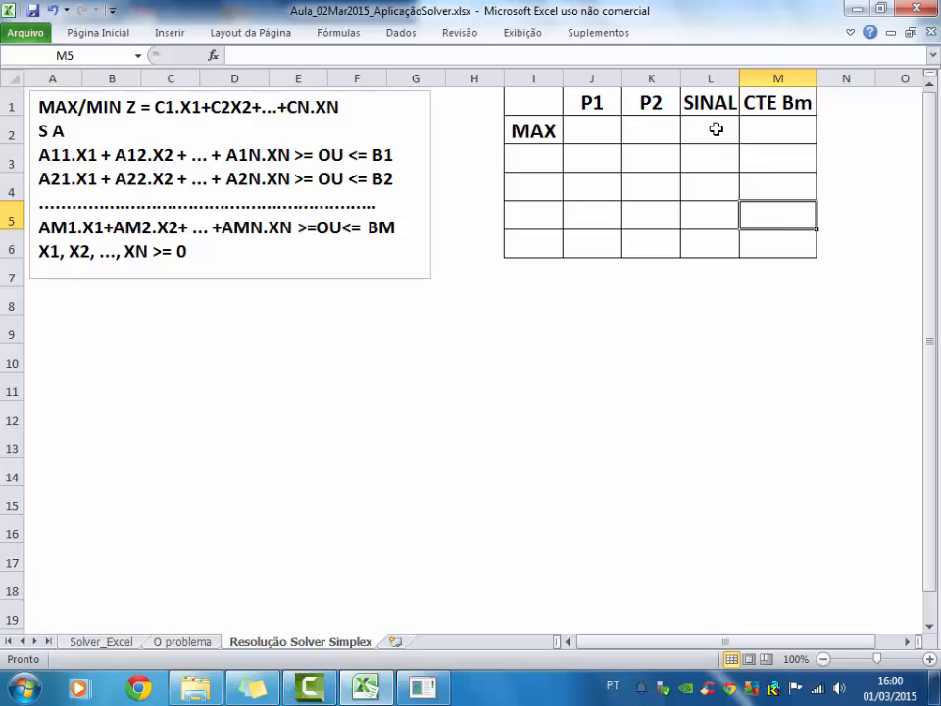
drag(715, 128, 695, 231)
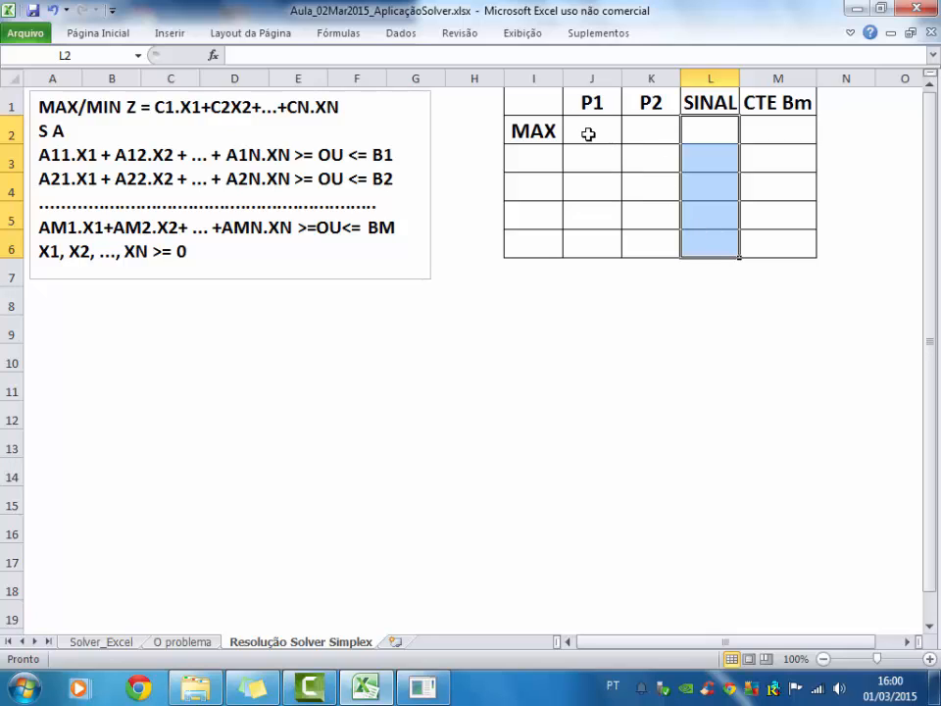
drag(591, 120, 624, 231)
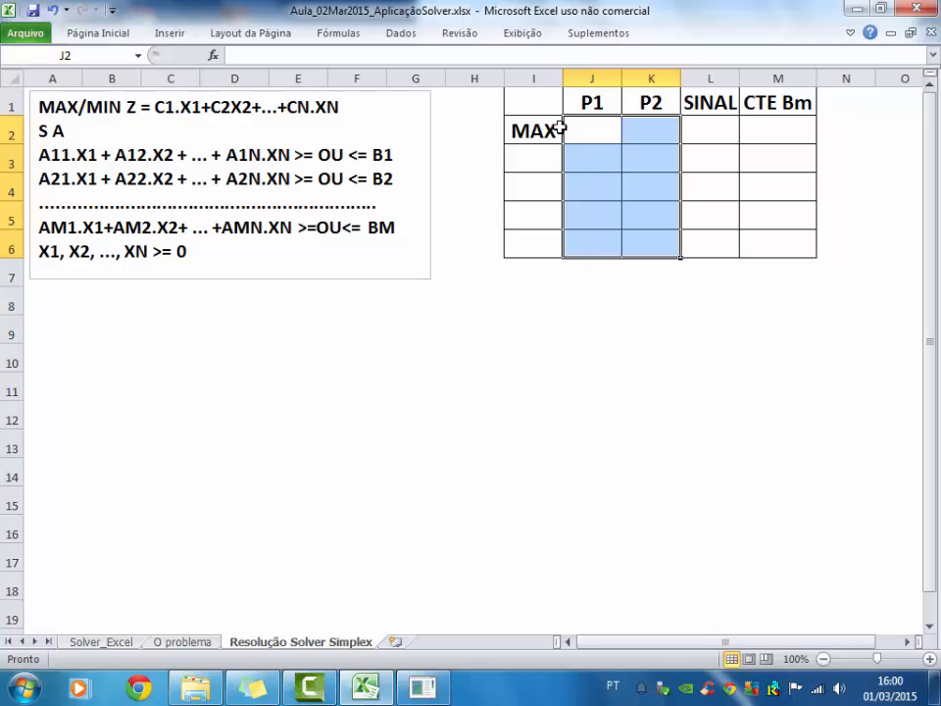
click(583, 100)
click(647, 102)
click(595, 101)
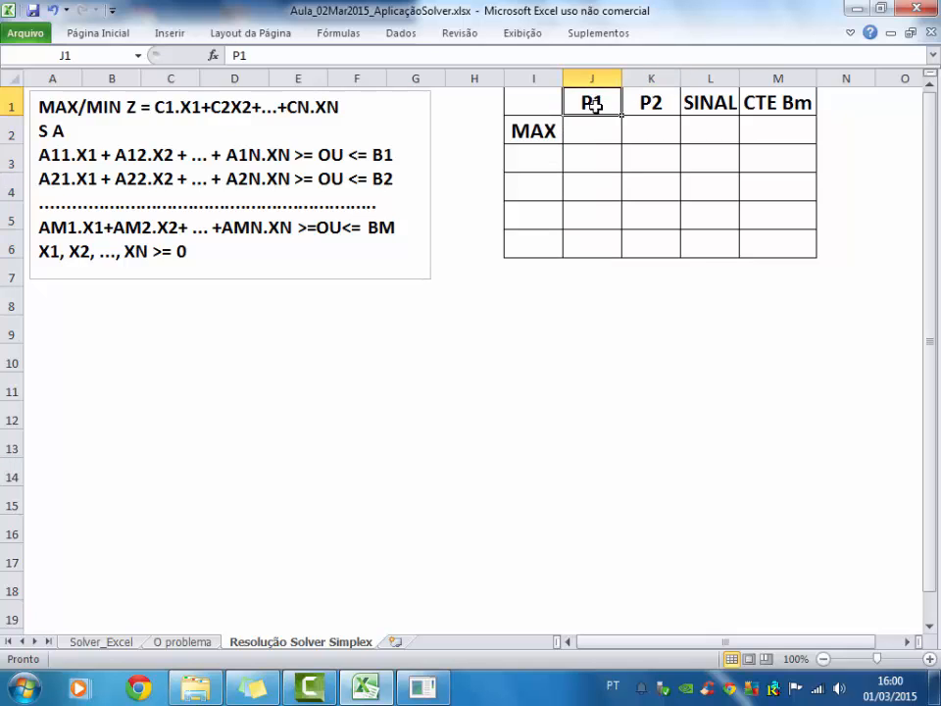
click(629, 103)
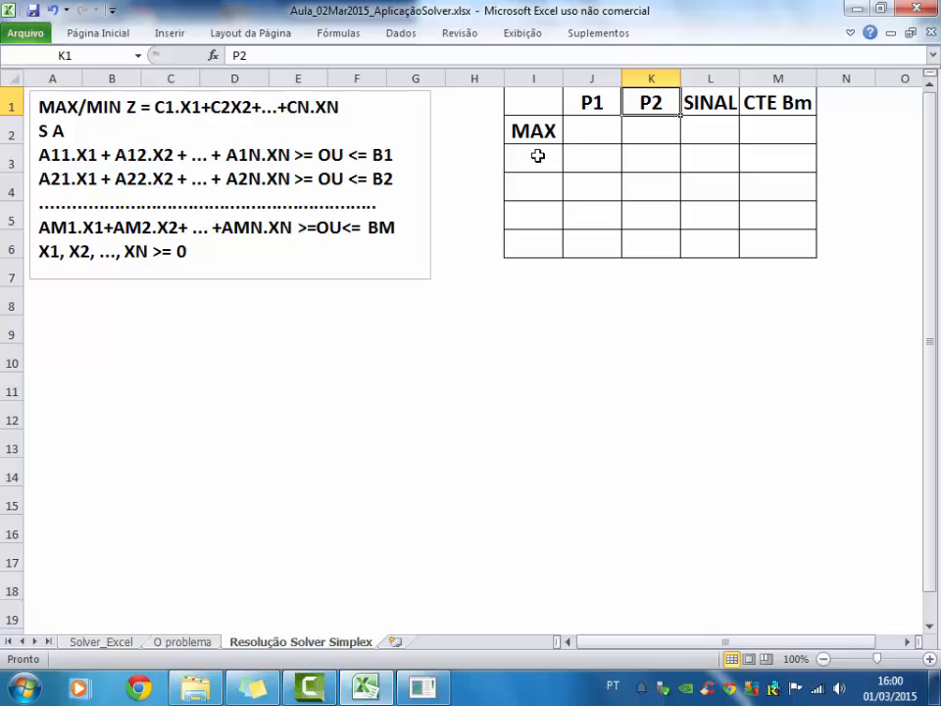
click(606, 102)
click(645, 110)
click(607, 105)
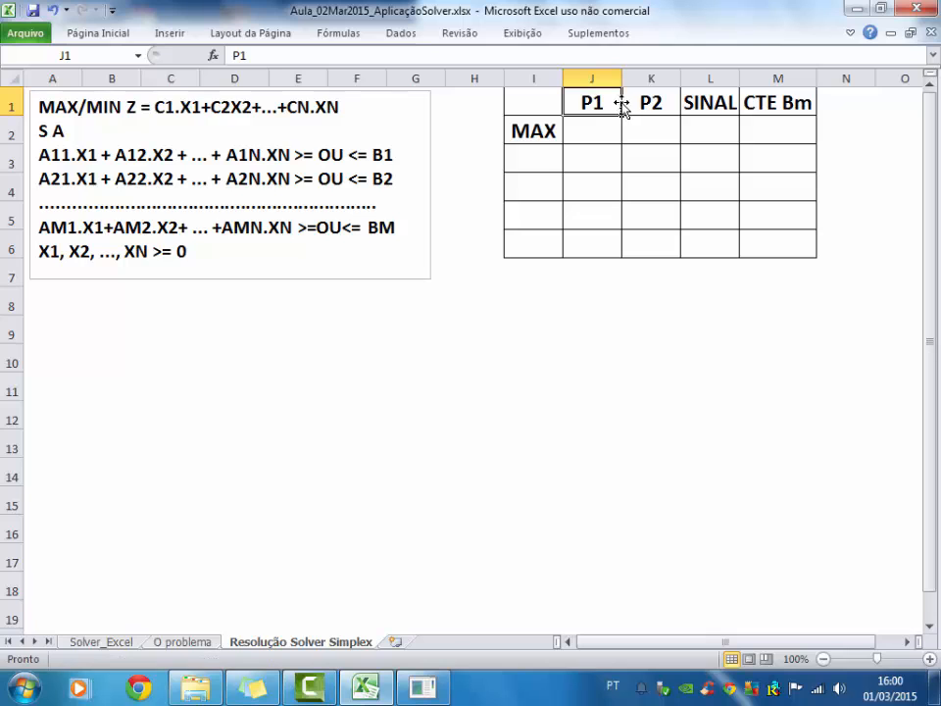
- Check the department hour columns in the problem statement and label the first constraint row H. DEP. A in I3
click(182, 642)
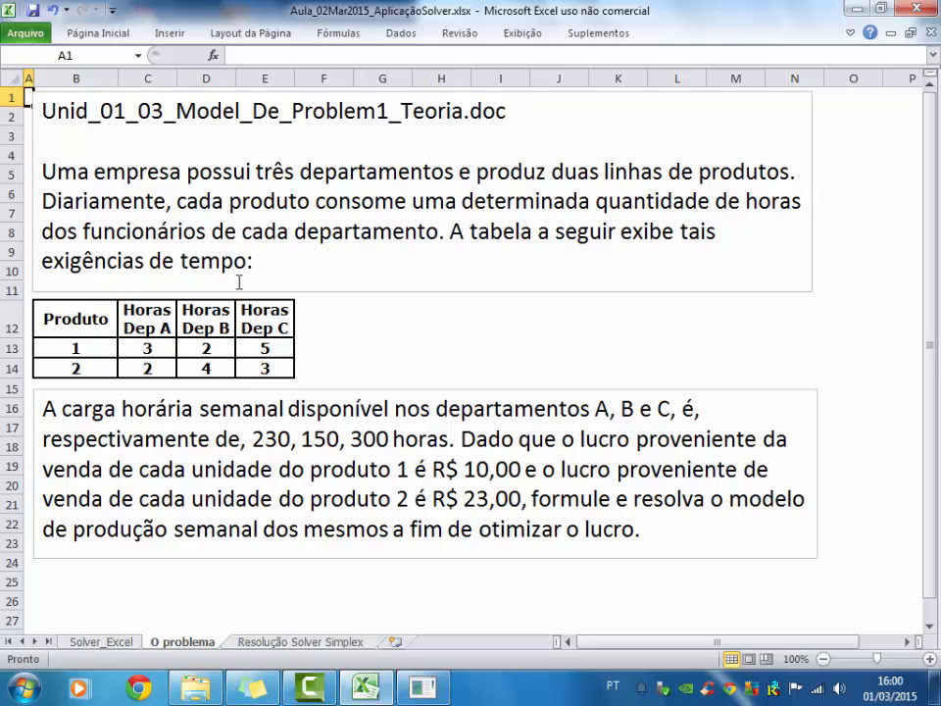
click(146, 311)
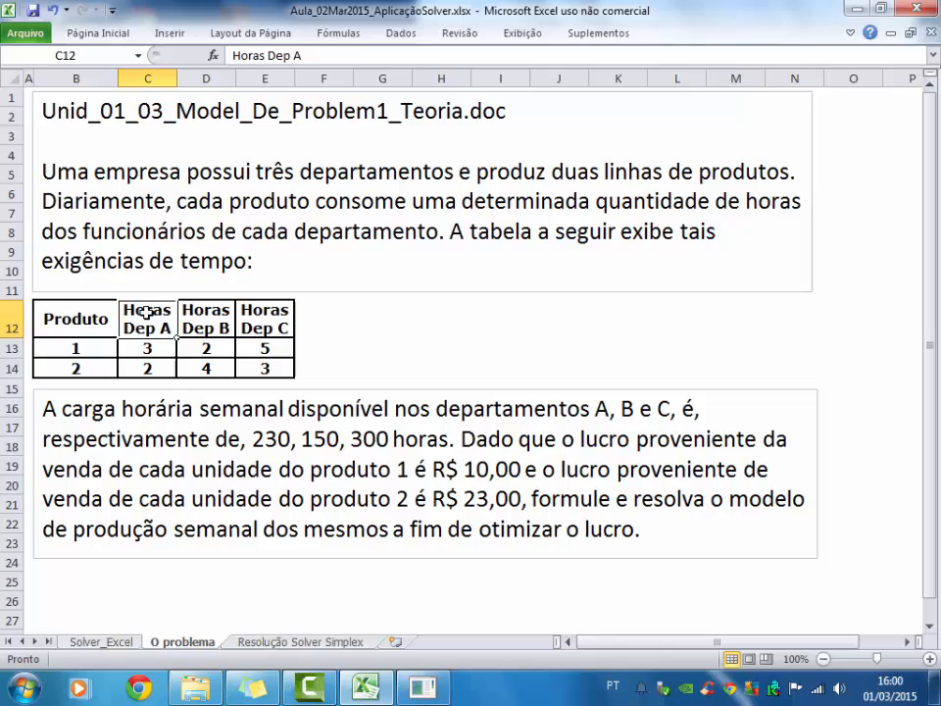
click(204, 309)
click(261, 318)
click(201, 326)
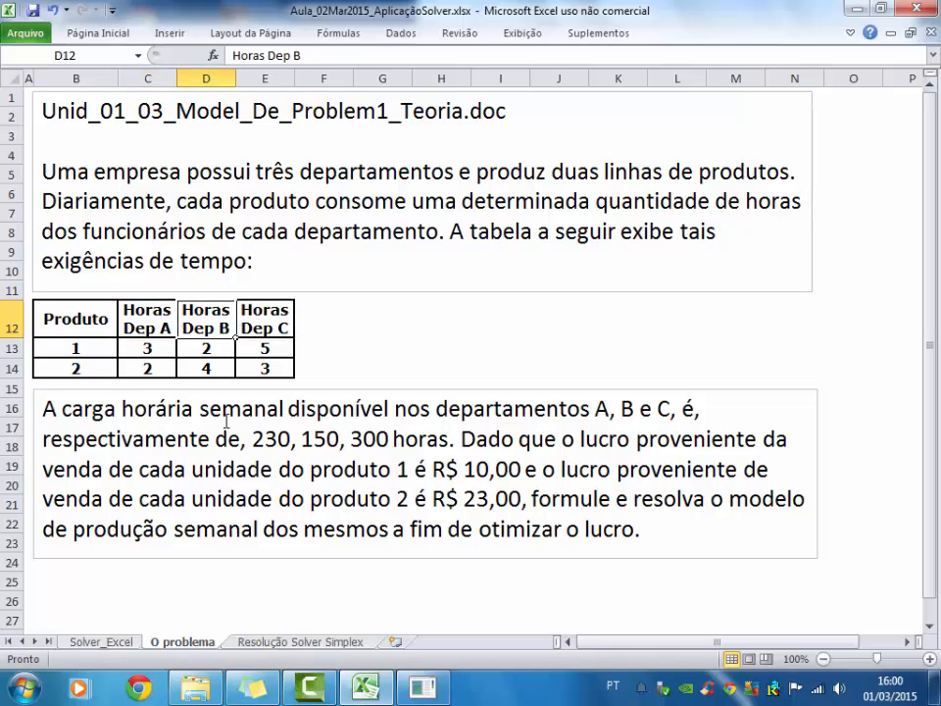
click(309, 643)
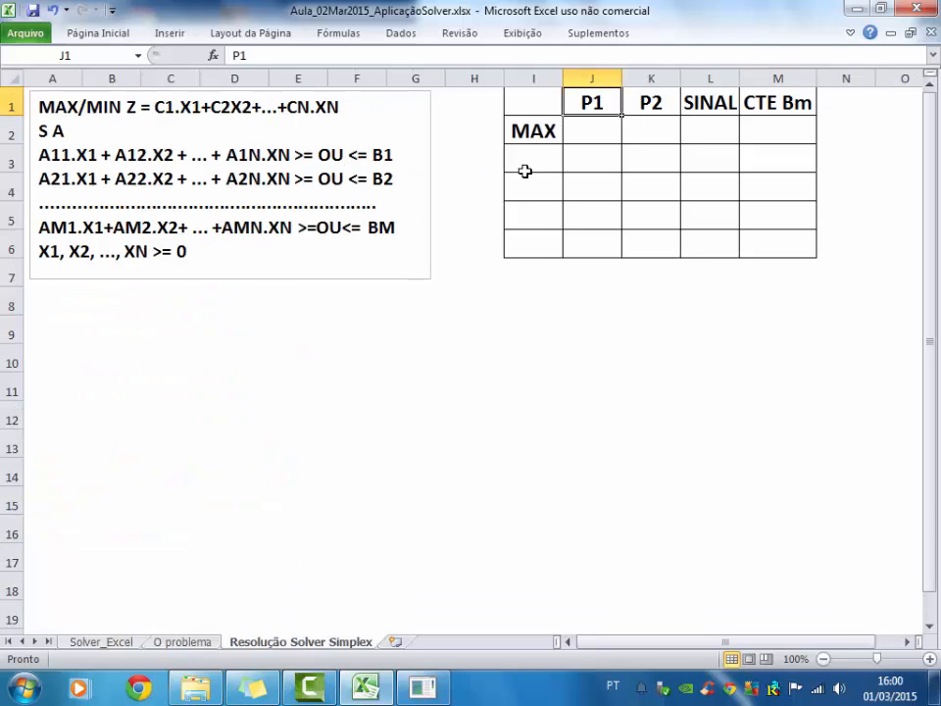
click(525, 166)
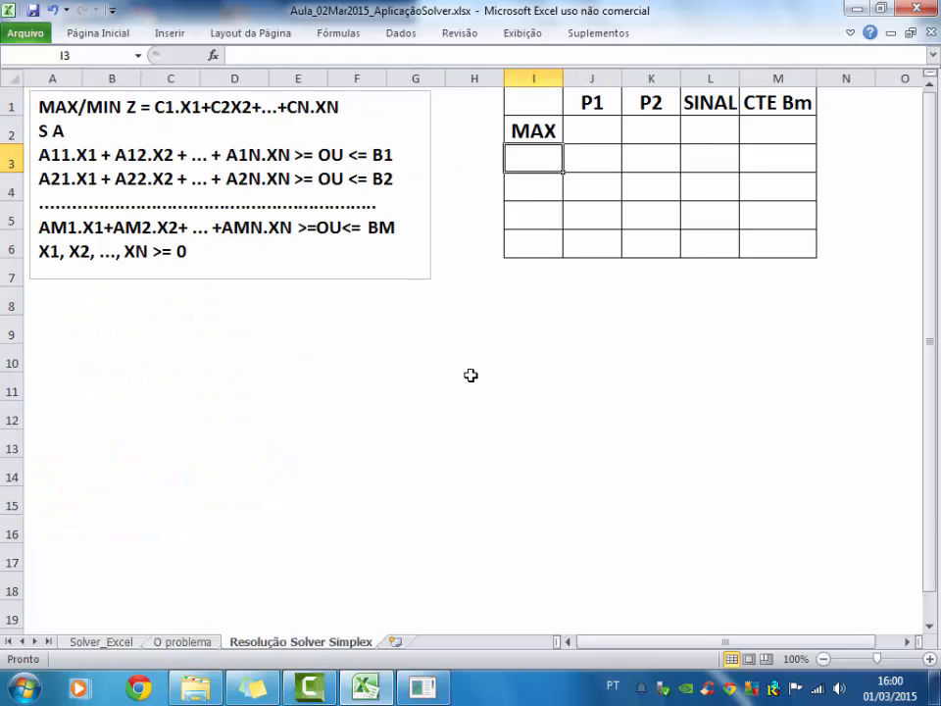
text(H.)
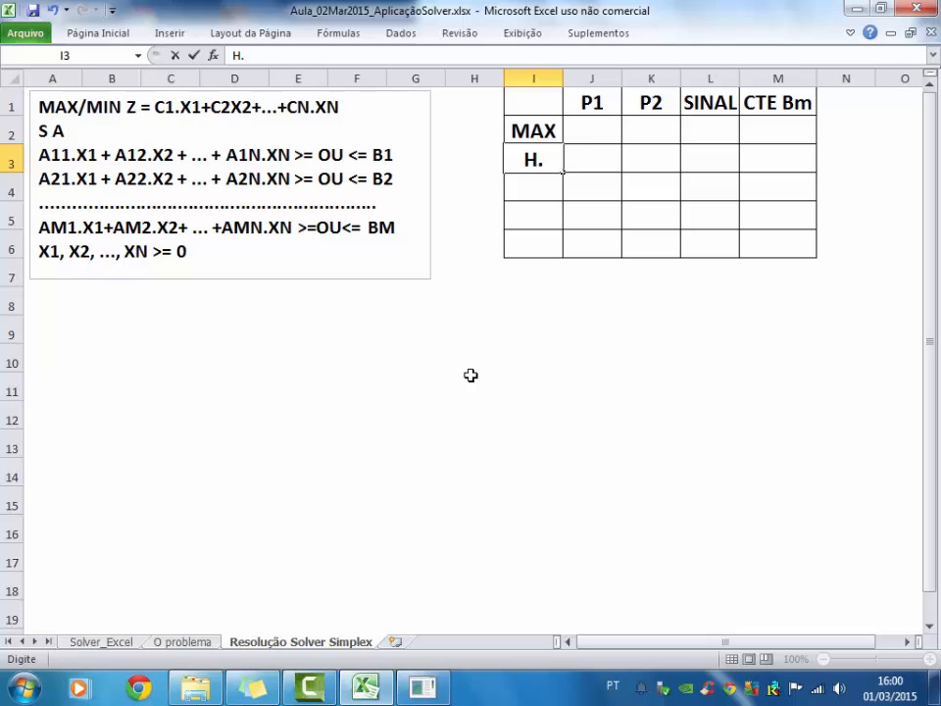
text( DEP. A)
key(Return)
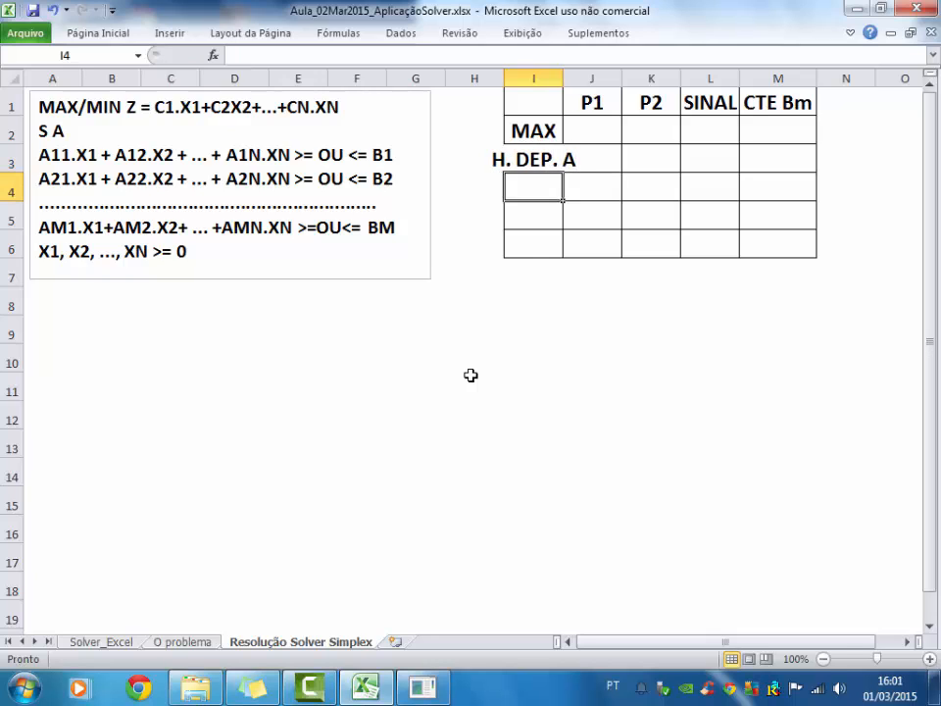
- Enter the row labels H. DEP. B in I4 and H. DEP. C in I5, and fit column I's width to its content
text(H.)
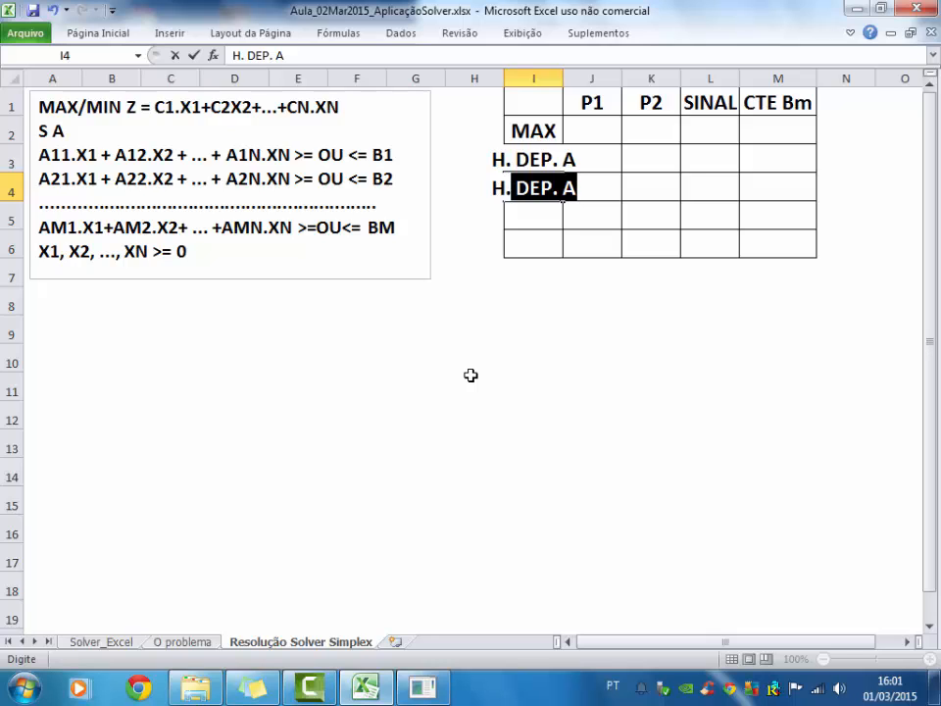
text( DEP.)
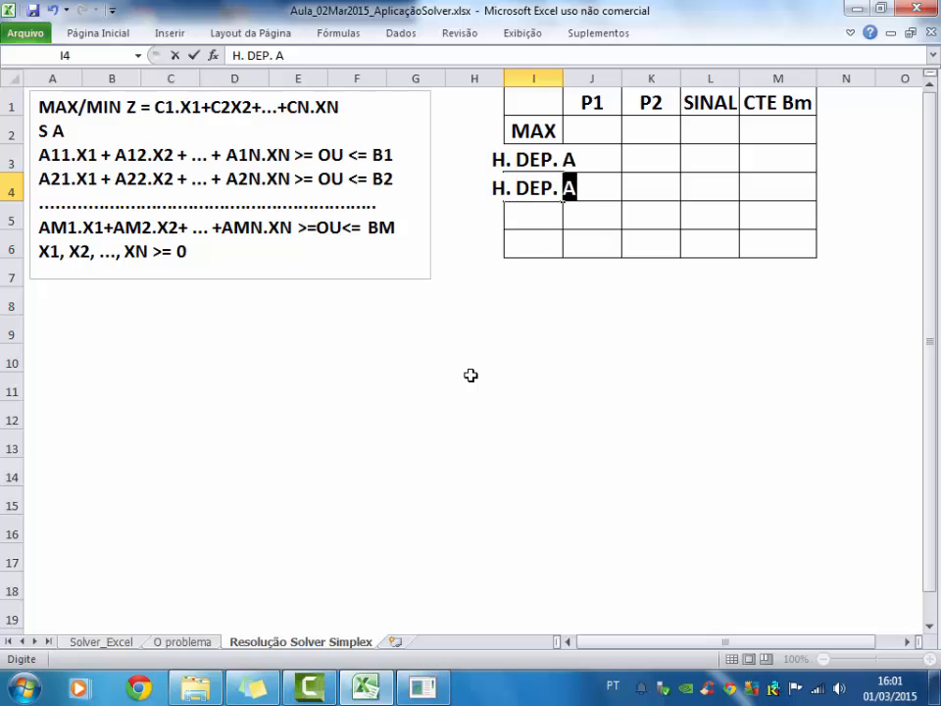
text( B)
key(Return)
text(H.)
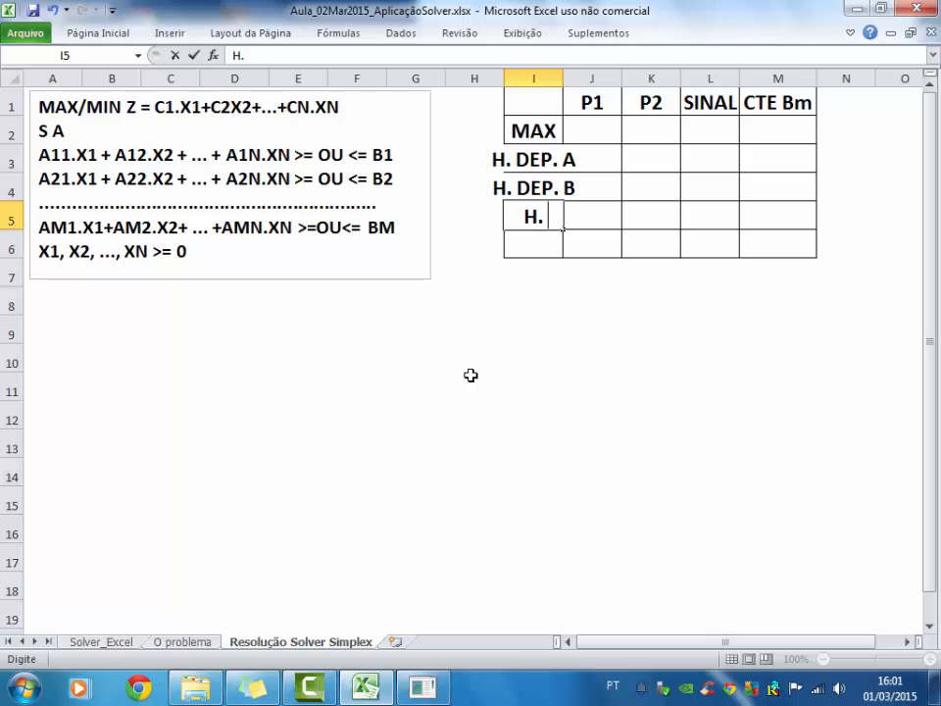
text( DEP. C)
key(Return)
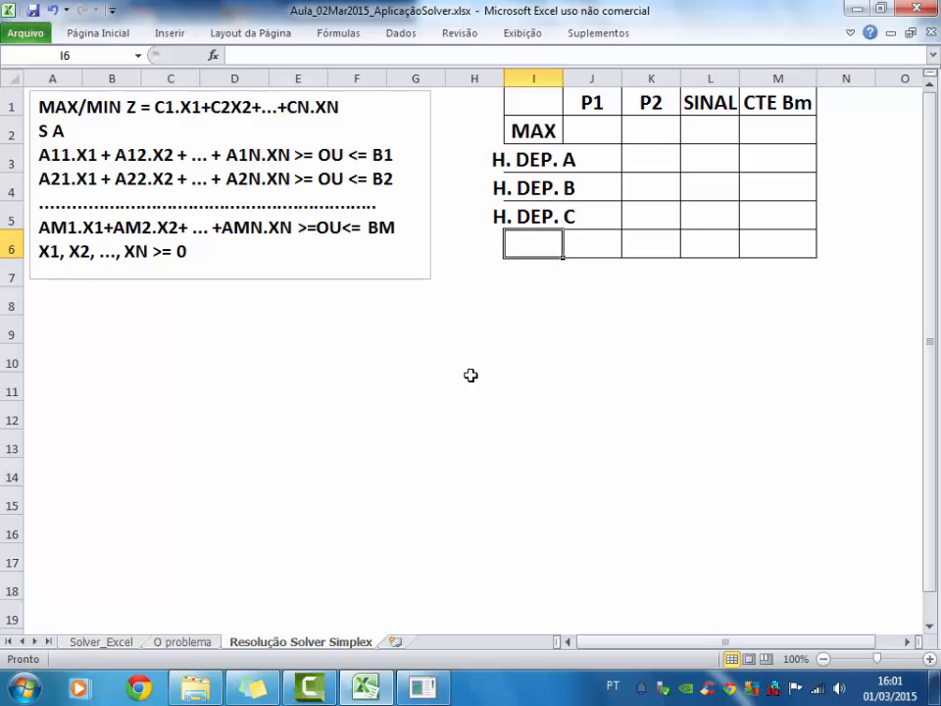
double_click(564, 77)
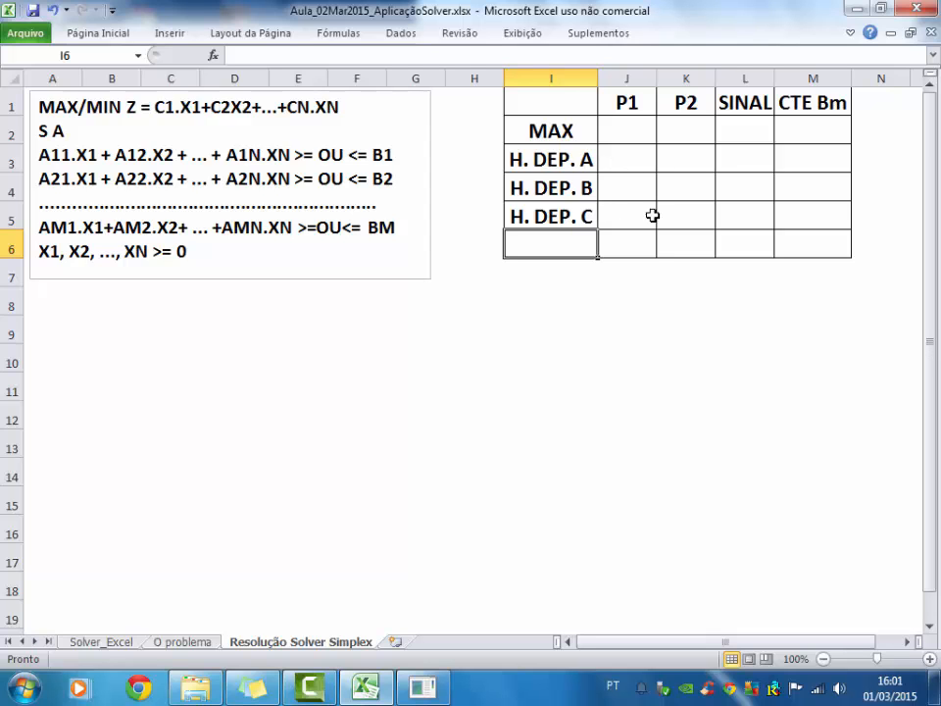
drag(634, 156, 680, 217)
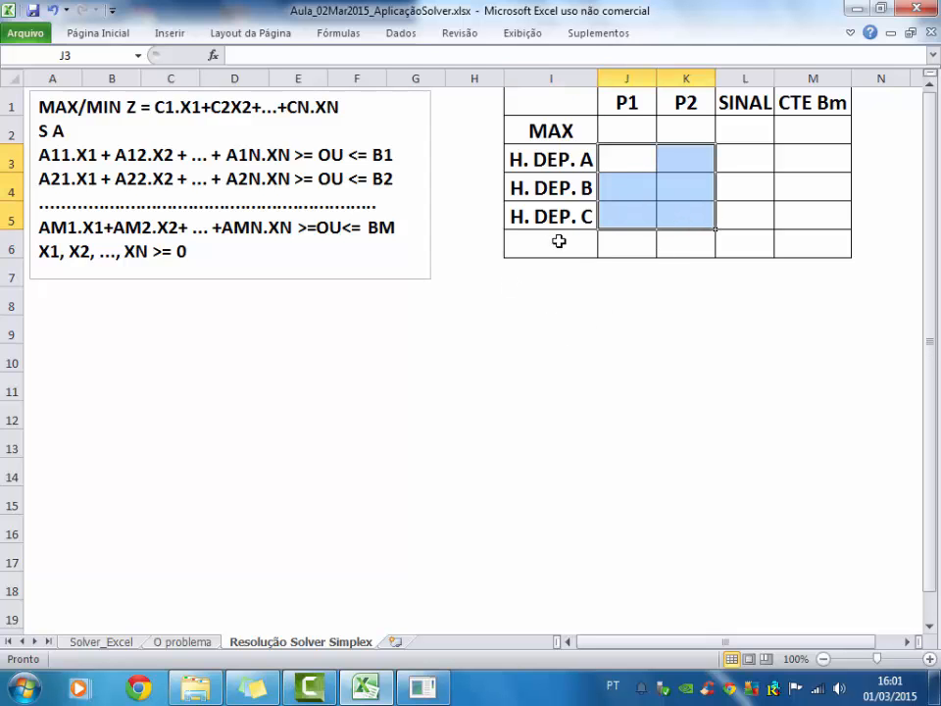
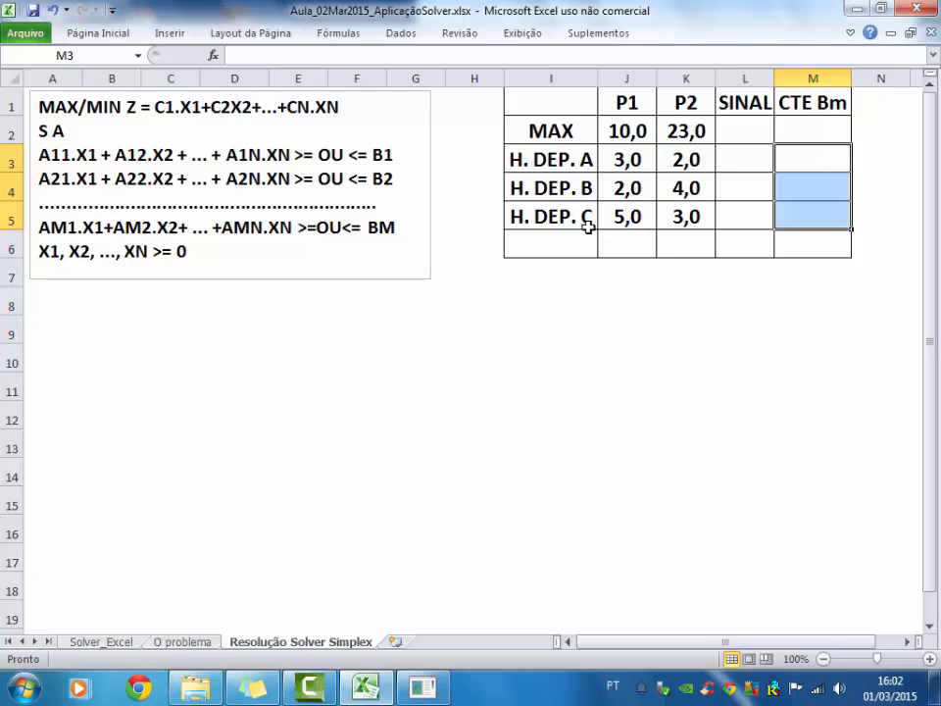
- Look up the departments' available weekly hours in the problem statement and enter 230, 150 and 300 in M3:M5 under CTE Bm
click(201, 645)
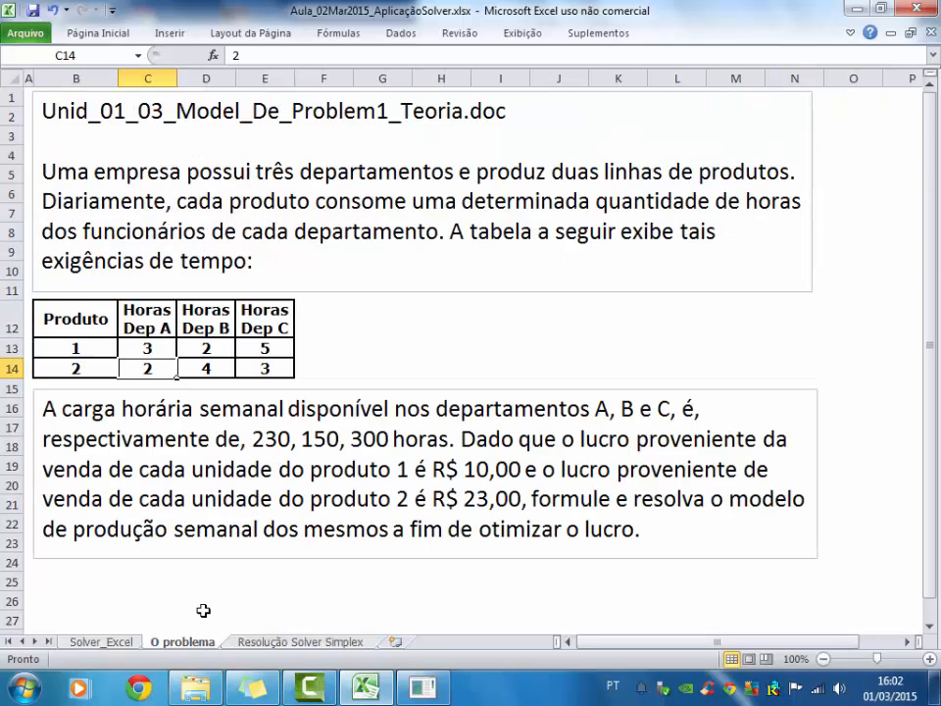
click(390, 443)
drag(390, 443, 260, 452)
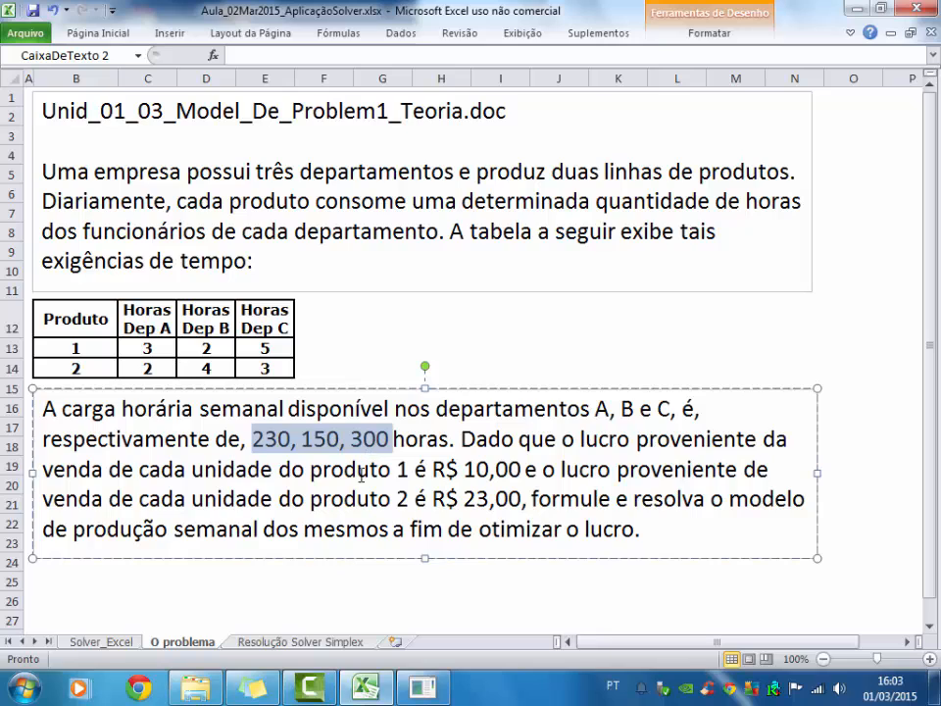
click(324, 642)
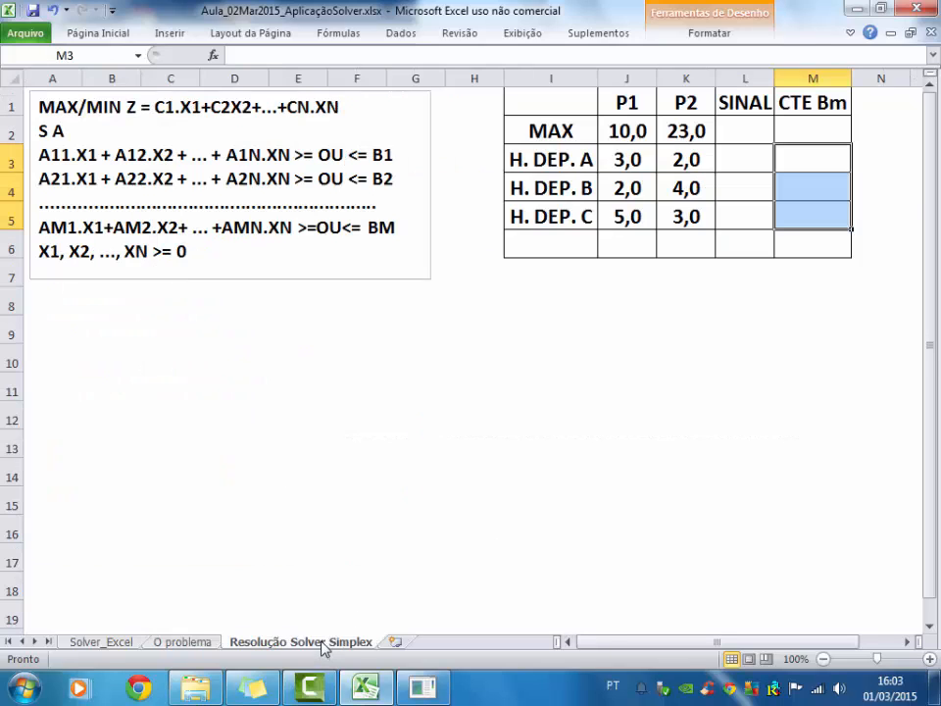
click(828, 165)
text(230)
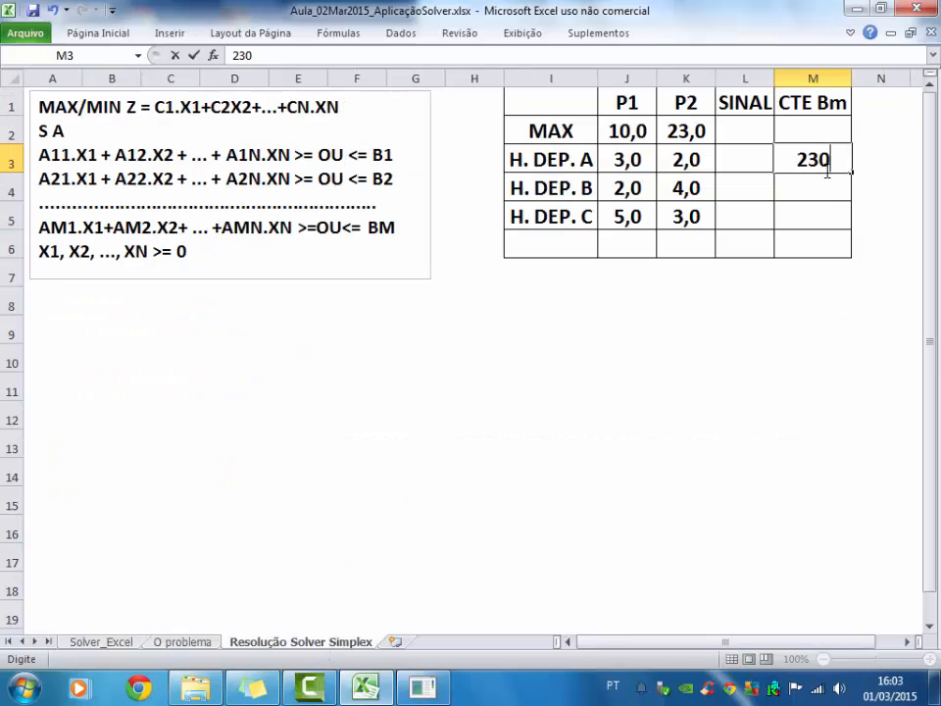
key(Return)
text(150)
key(Return)
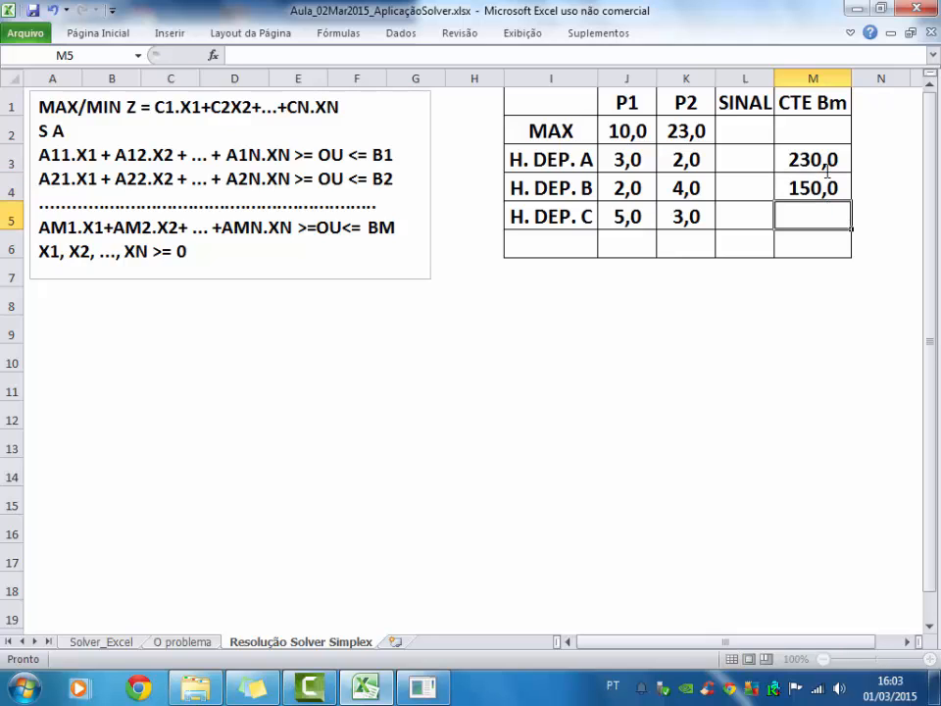
text(300)
click(663, 322)
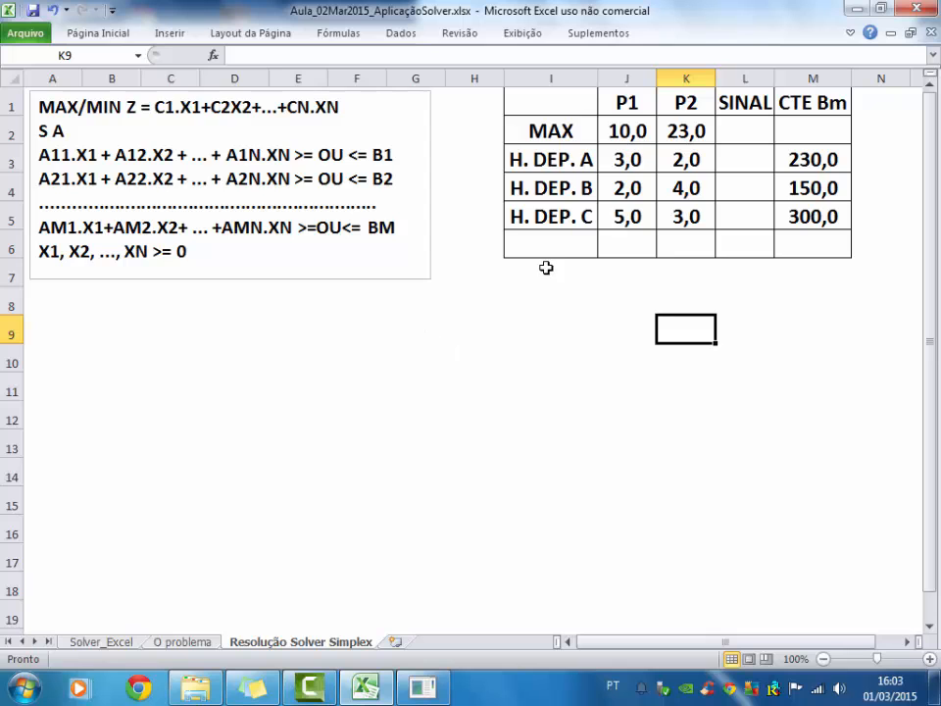
- Review the problem statement for the constraint direction and enter <= for departments A, B and C in L3:L5 under SINAL
click(209, 645)
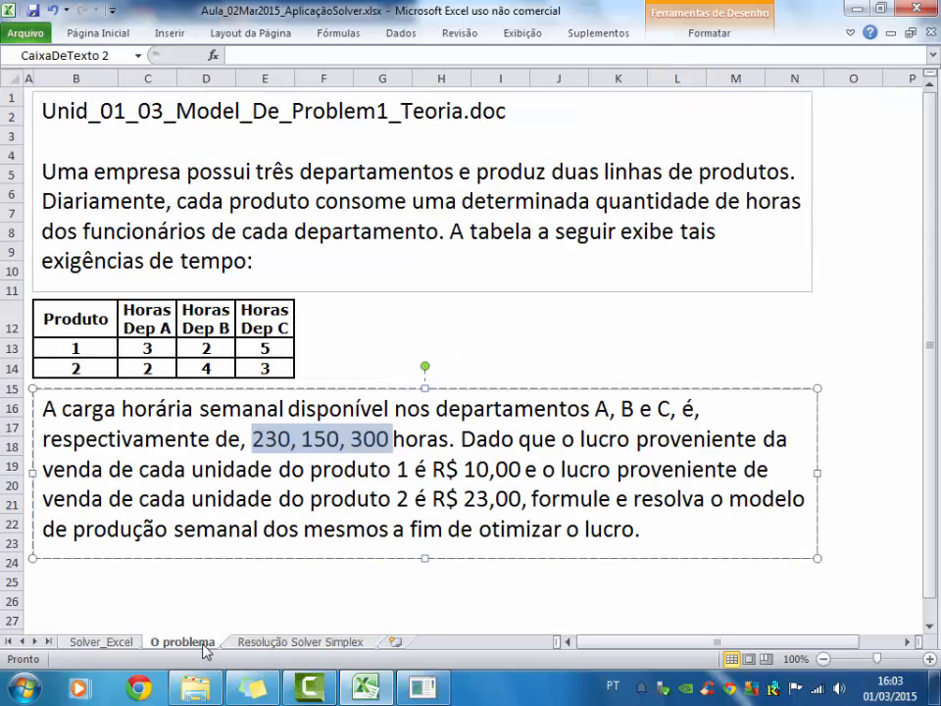
click(263, 645)
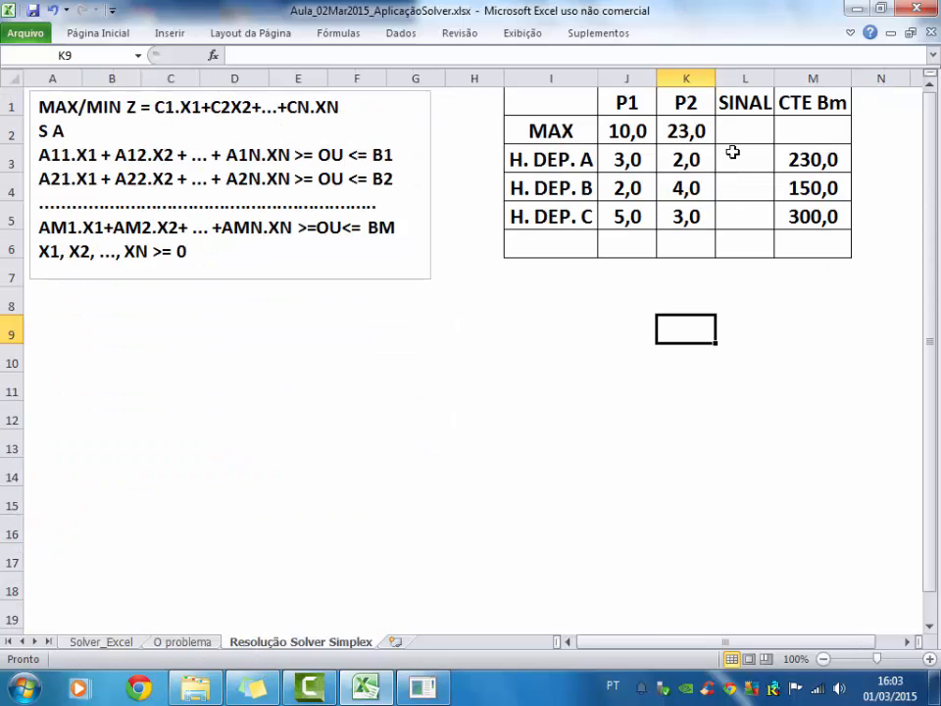
drag(733, 166, 735, 209)
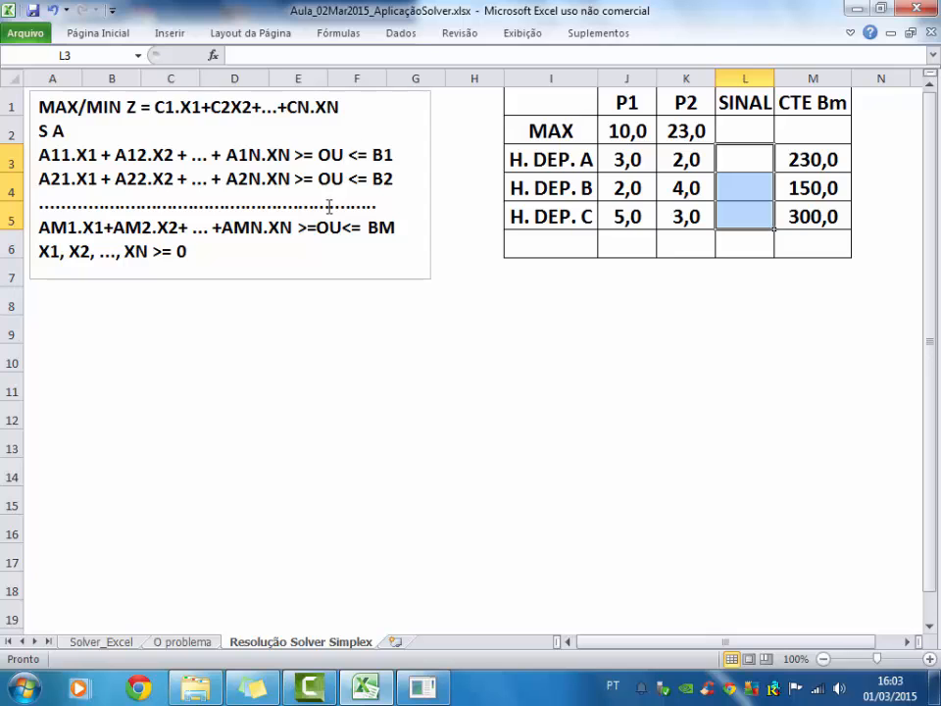
click(200, 644)
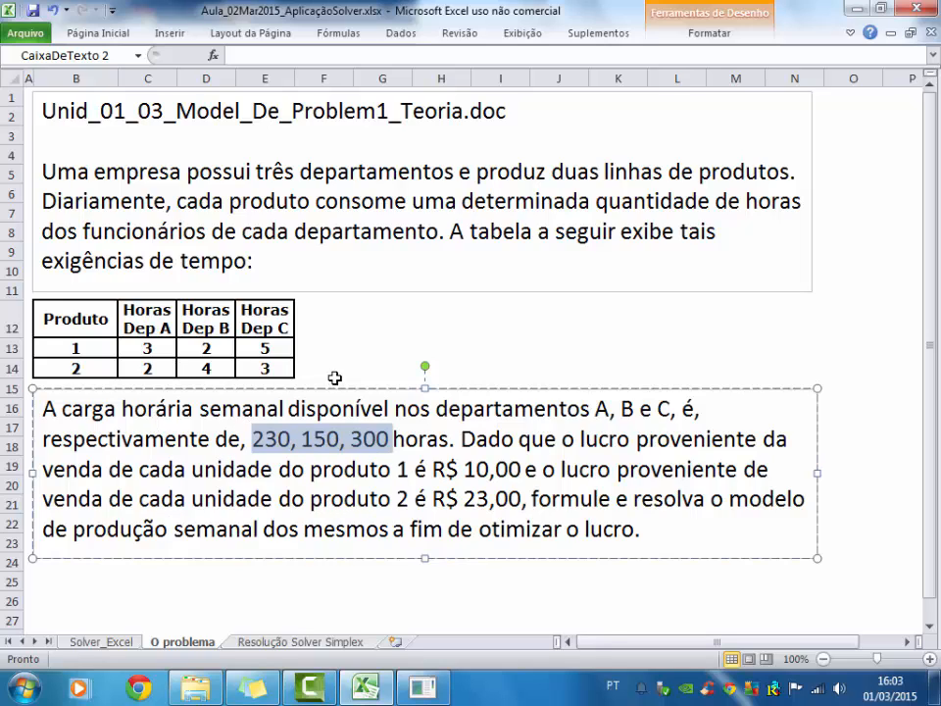
click(302, 641)
click(741, 163)
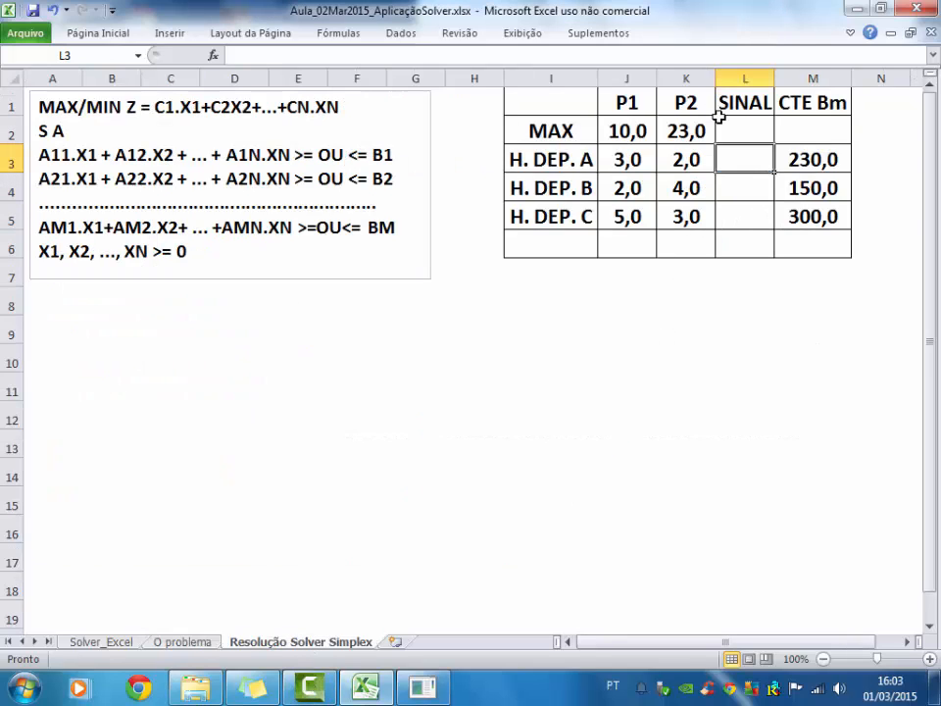
text(<=)
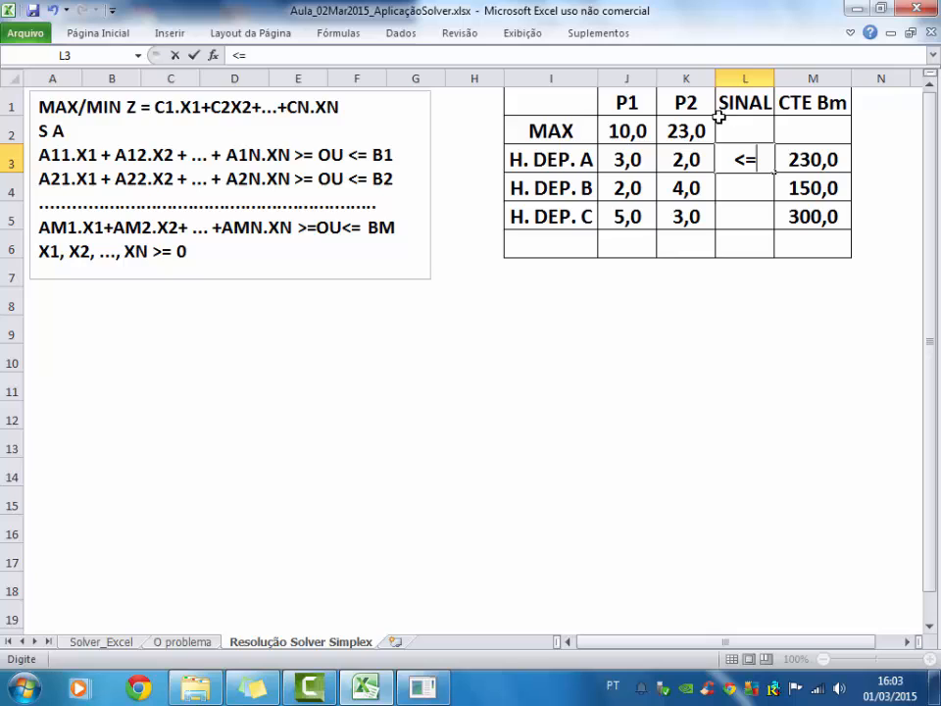
key(Return)
text(<=)
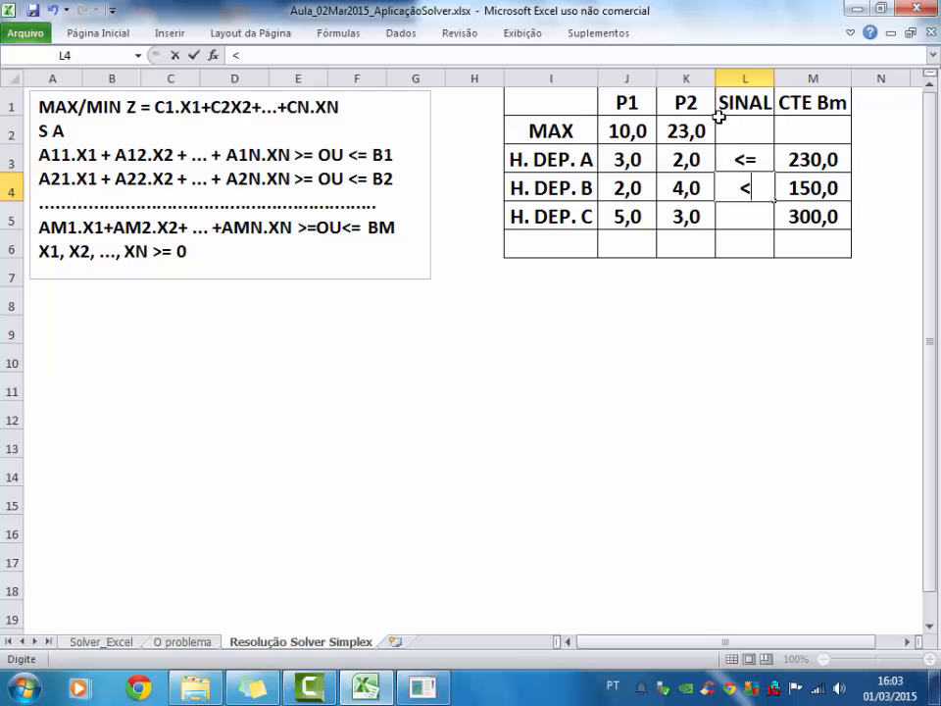
key(Return)
text(<=)
key(Return)
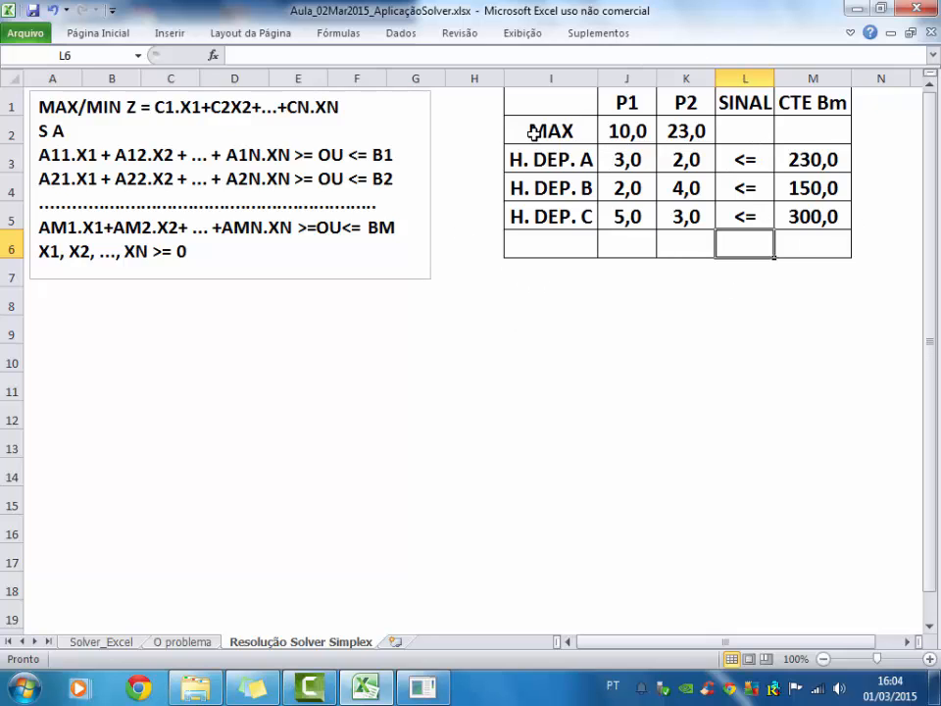
click(742, 134)
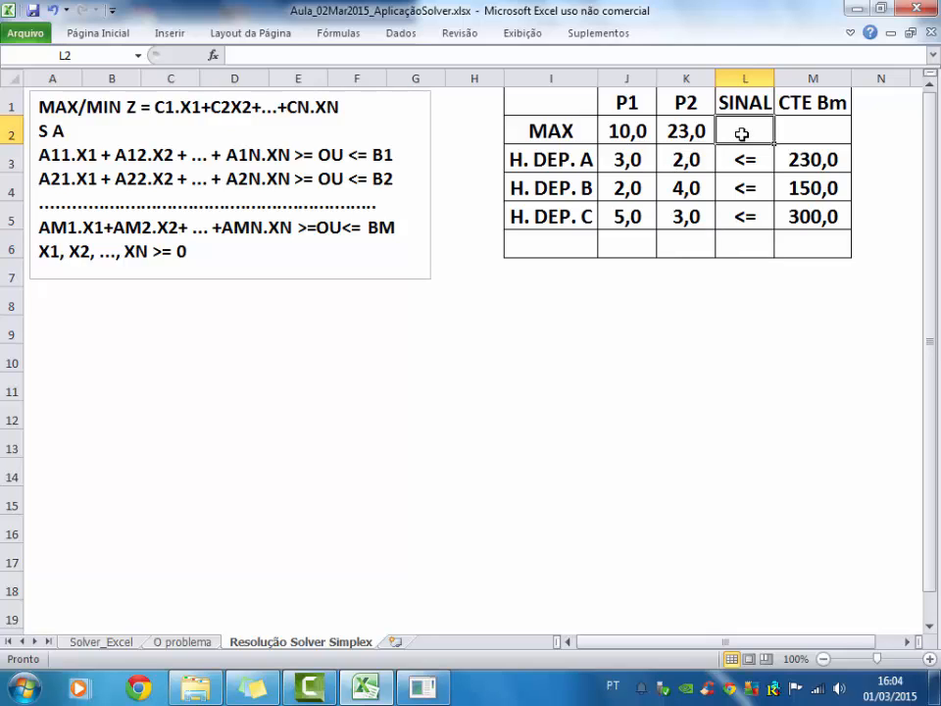
text(-)
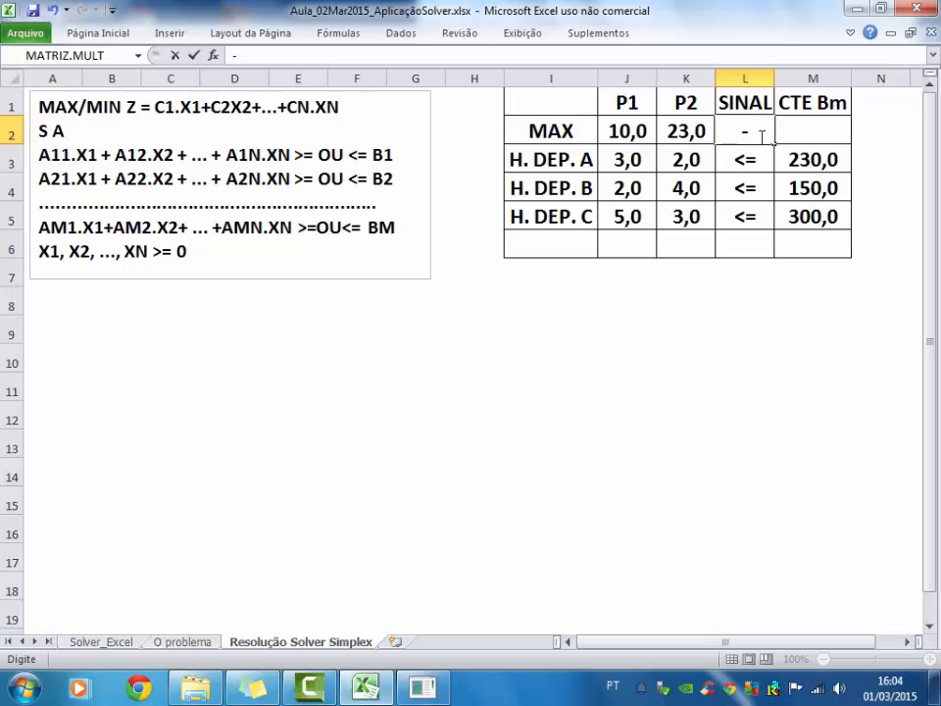
click(804, 131)
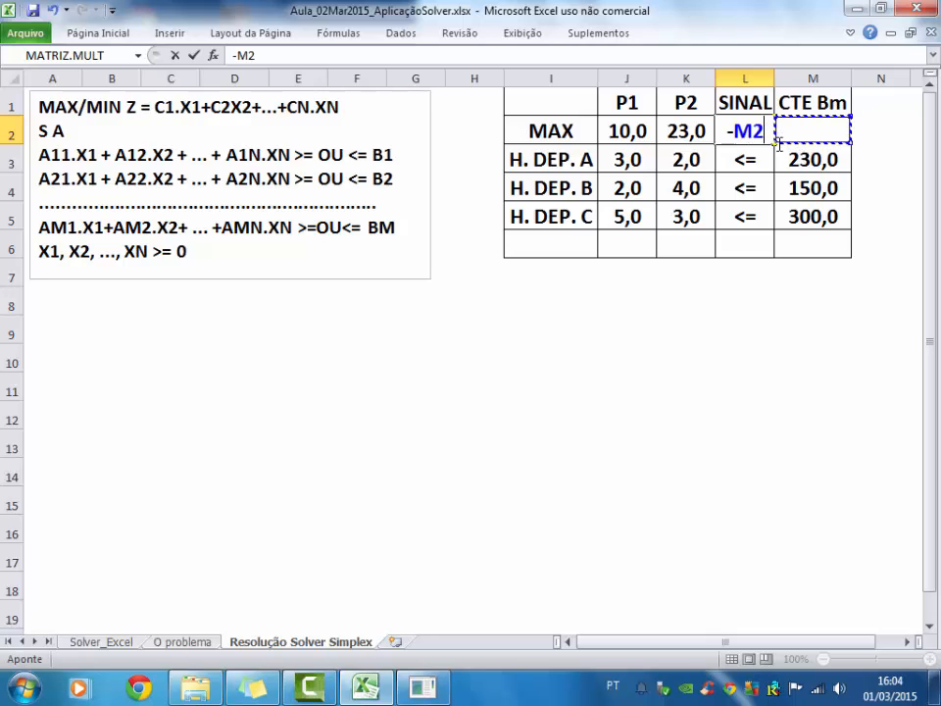
key(Left)
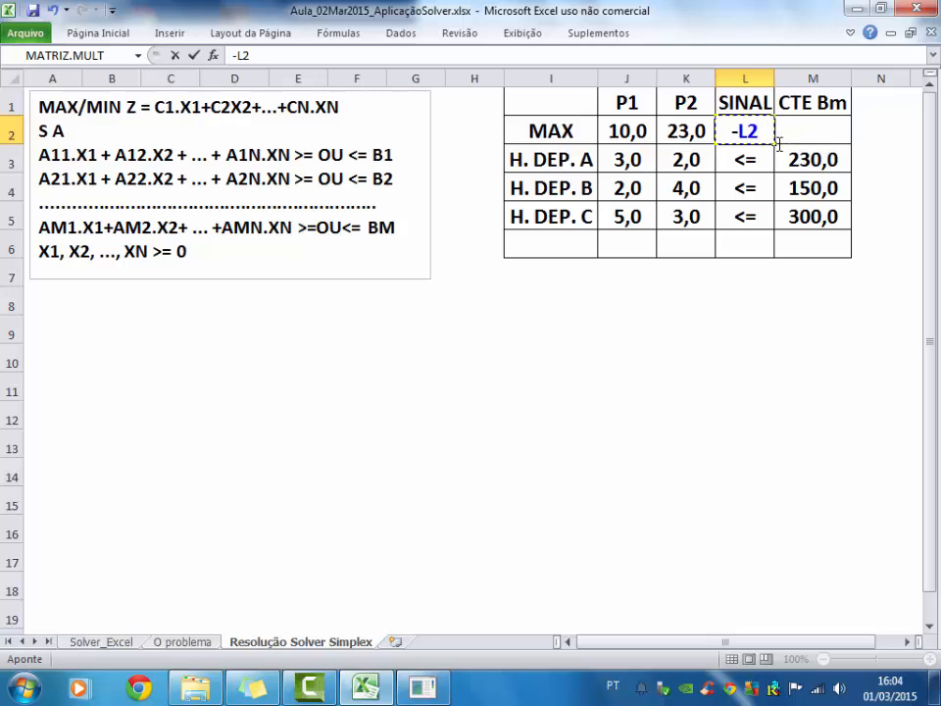
key(BackSpace)
key(BackSpace)
key(BackSpace)
- Fill the MAX row's SINAL and CTE Bm cells, L2 and M2, with a dash entered as text
text('-)
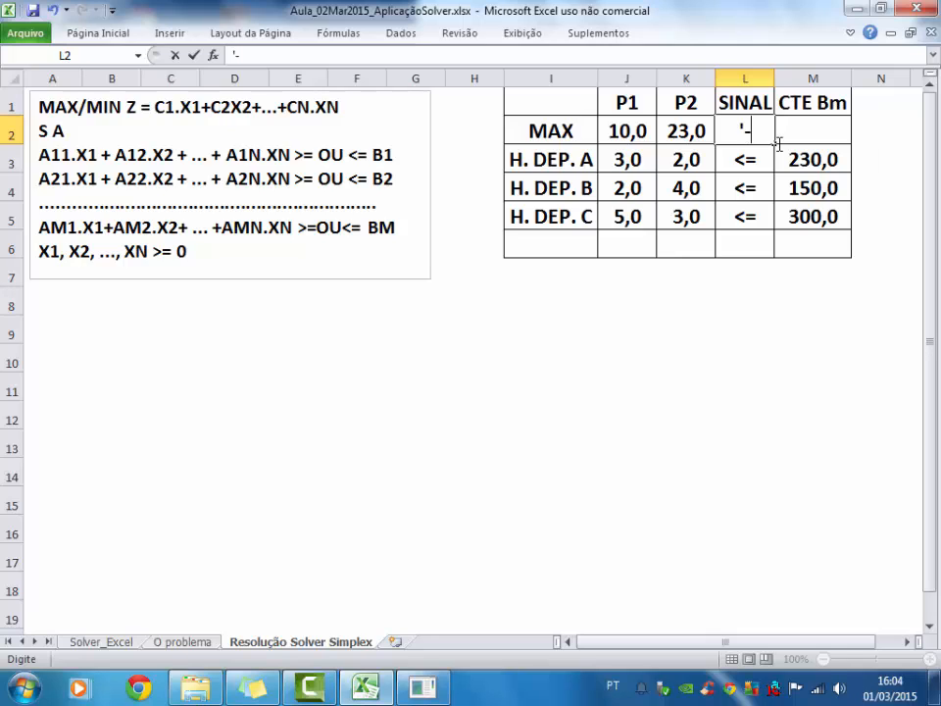
key(Tab)
text('-)
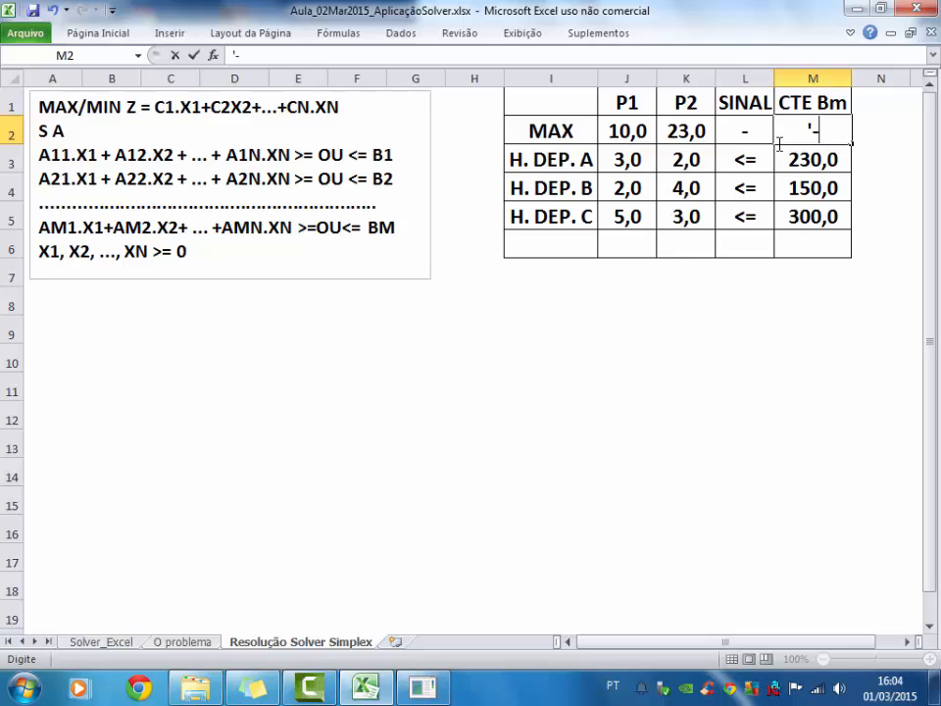
key(Return)
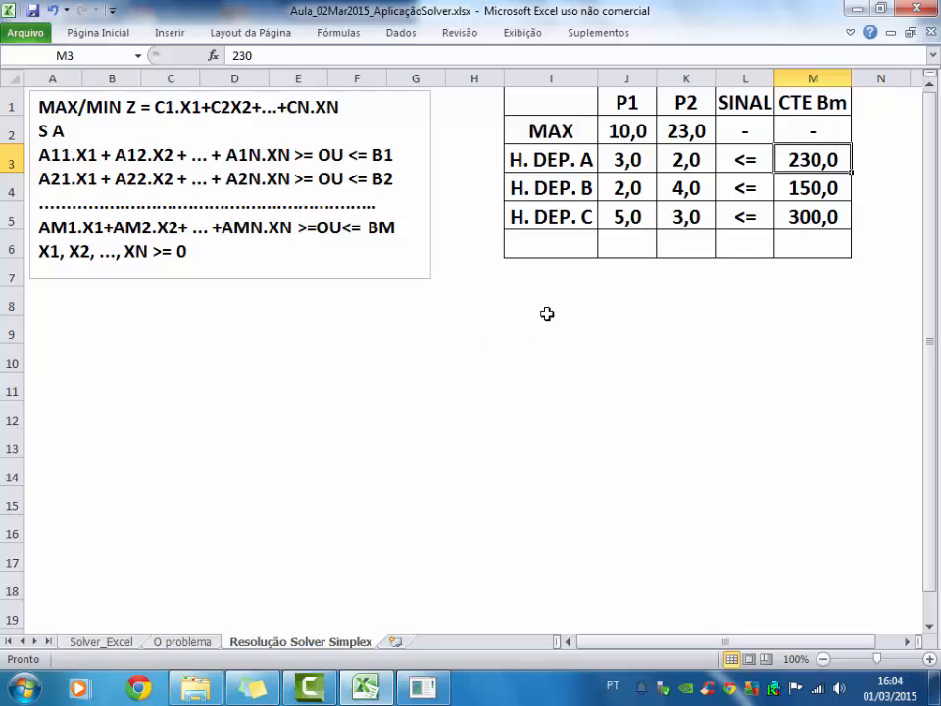
- Begin writing the objective function below the general model by entering the label MAX Z= in A8
click(120, 310)
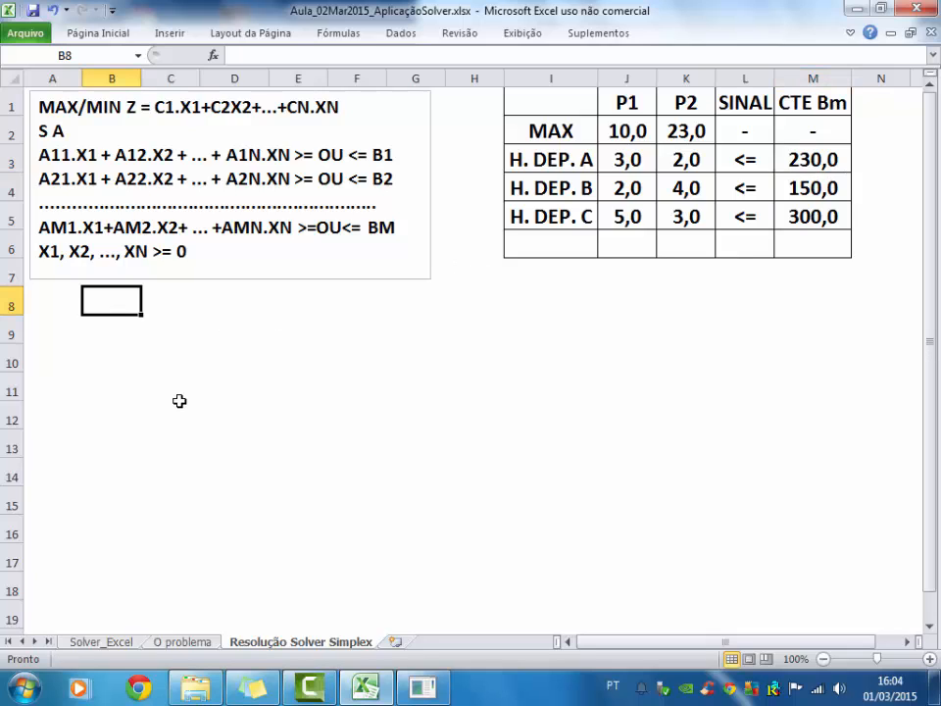
key(Left)
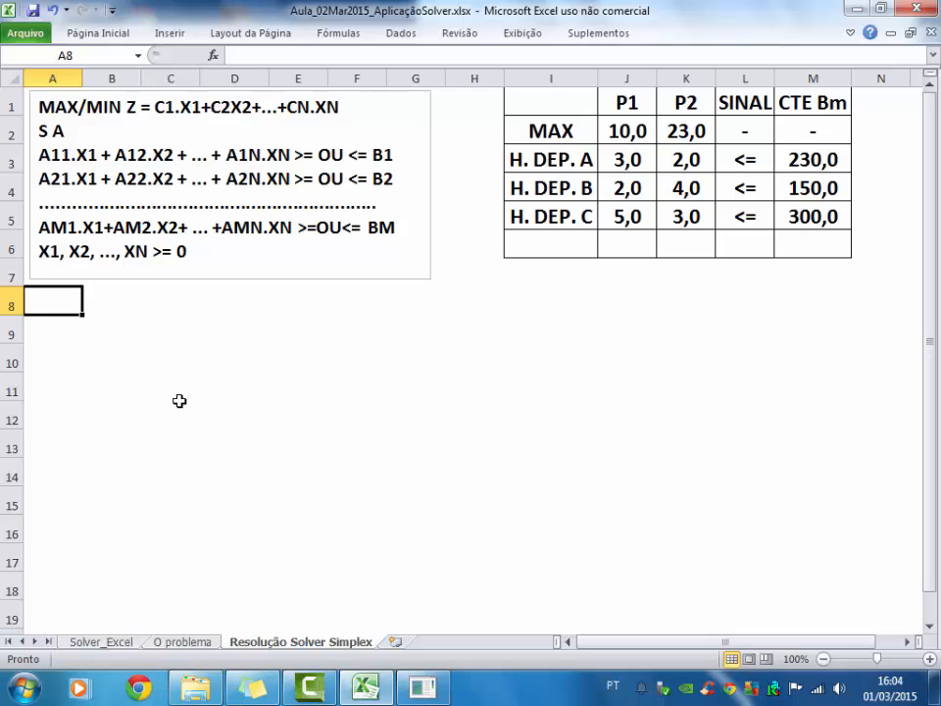
text(MAX Z=)
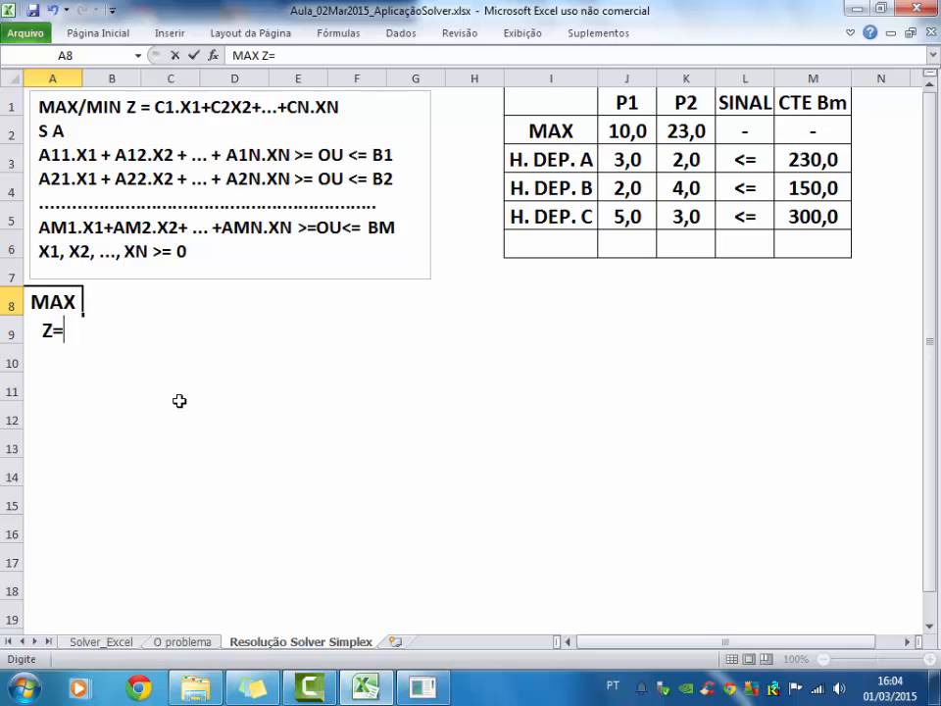
key(Tab)
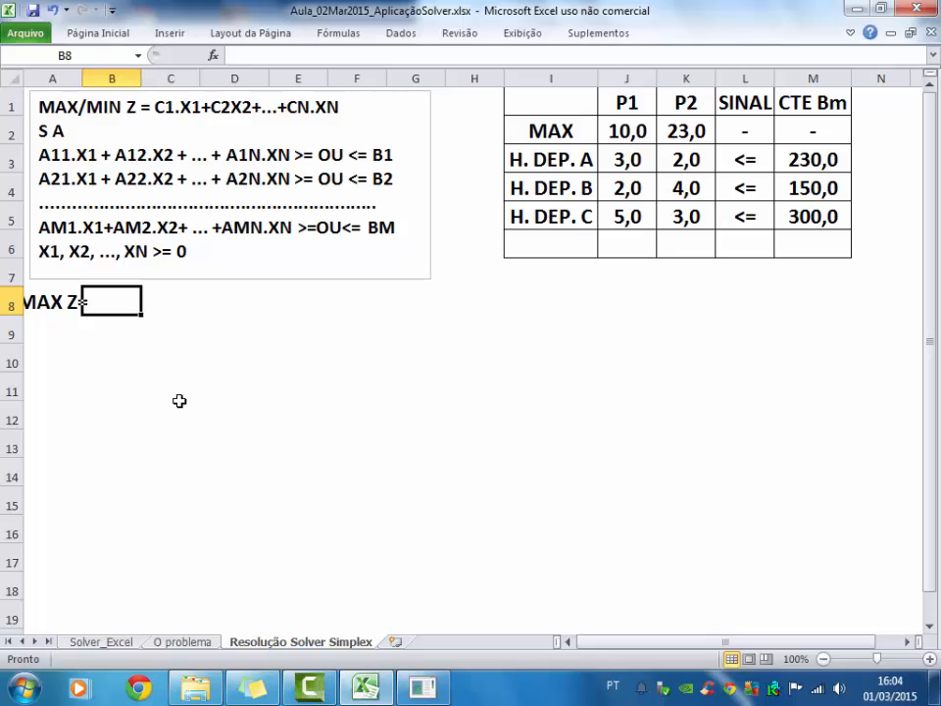
- Enter the objective function terms 10P1, + and 23P2 in B8:D8, with the plus sign as text
text(10)
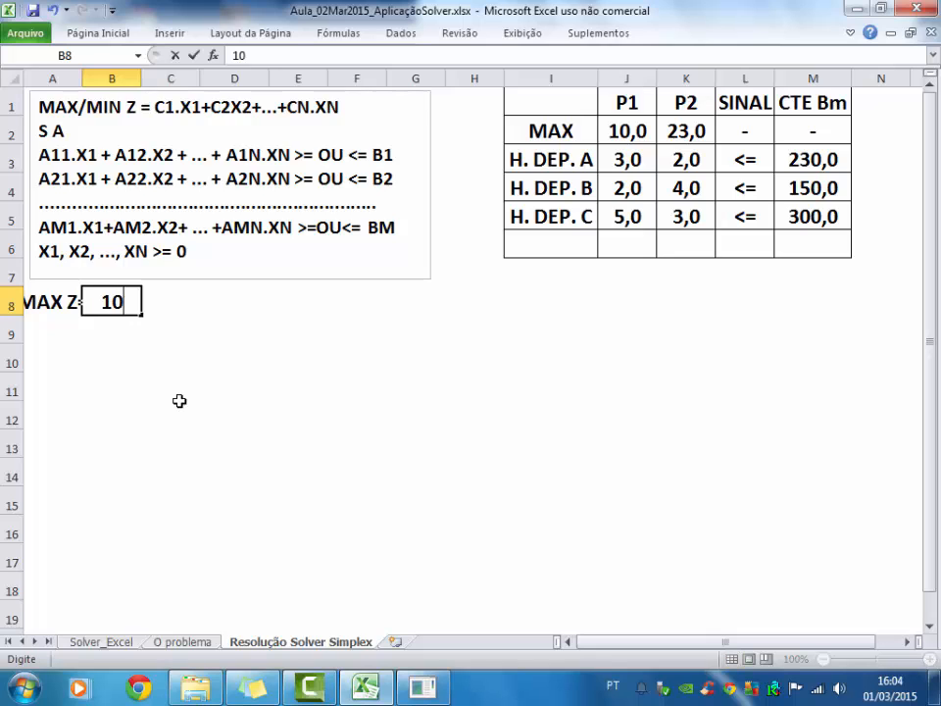
text(P1)
key(Tab)
text('+)
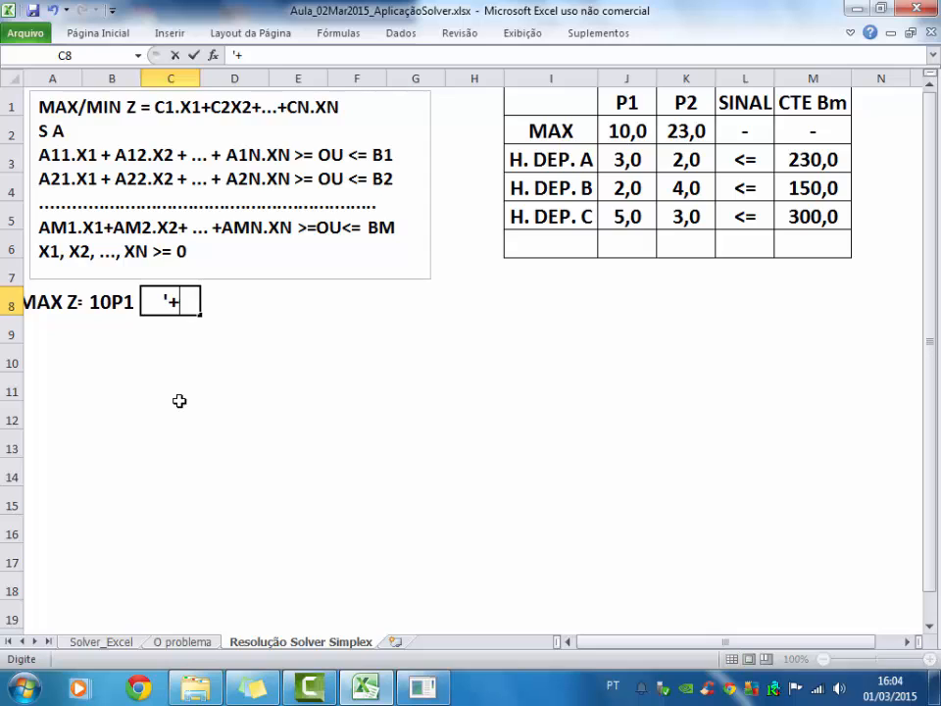
key(Tab)
text(23)
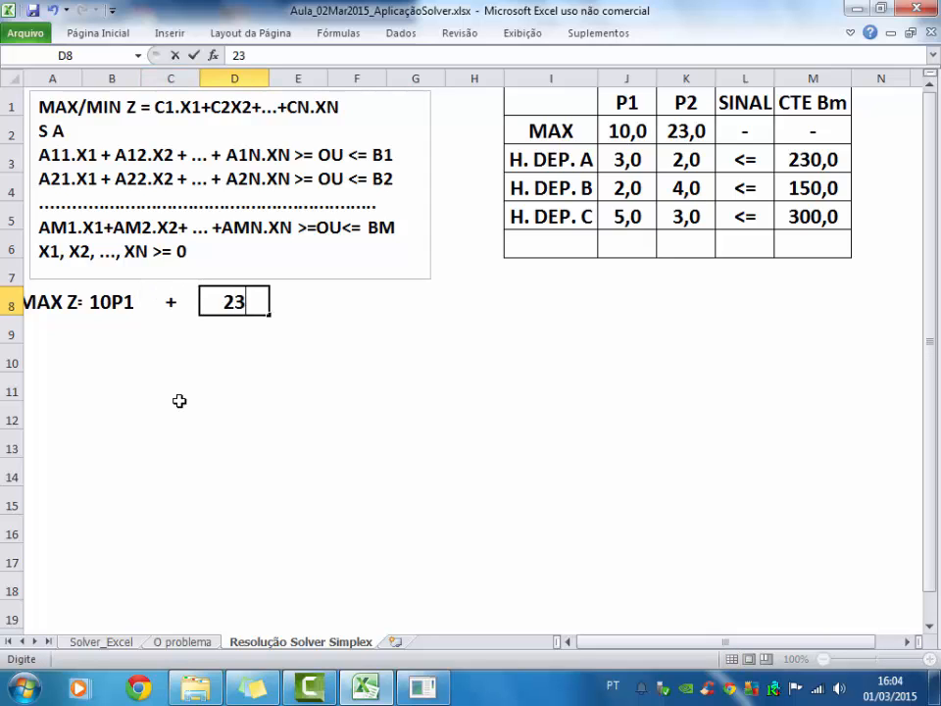
text(P2)
key(Tab)
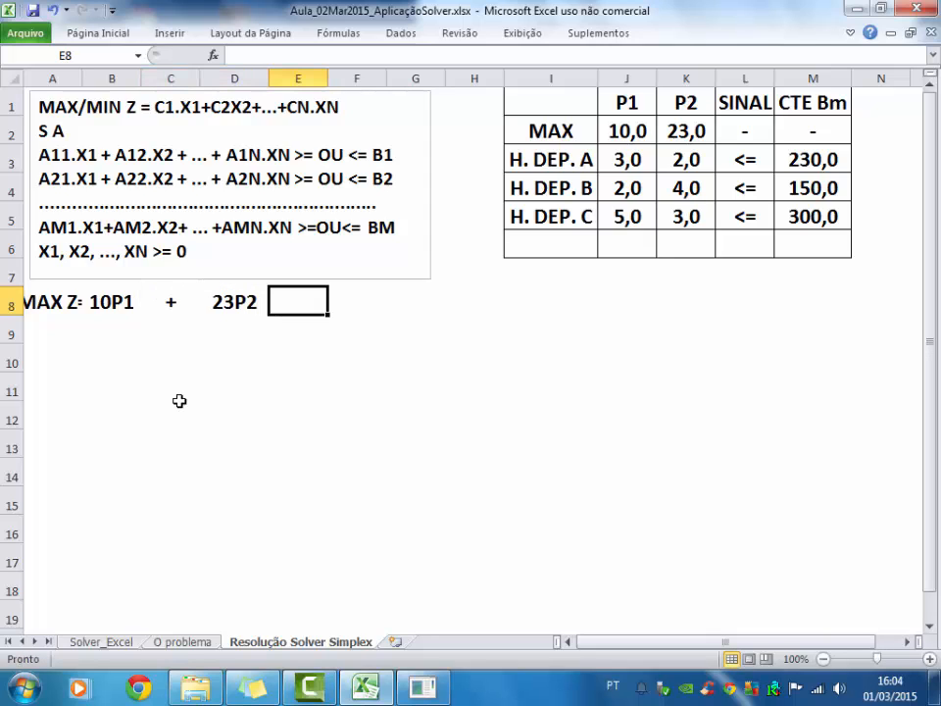
- Rewrite the objective function with coefficients and variables in separate cells, entering 10, P1, a text +, 23 and P2 in B8:F8
key(Down)
key(Up)
key(Left)
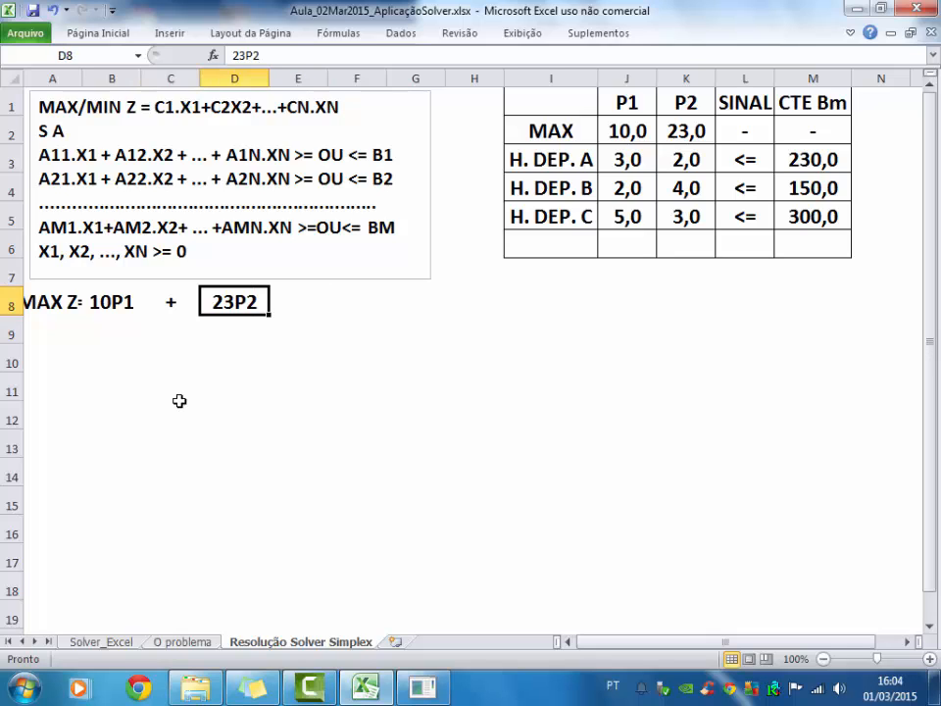
key(Left)
key(Left)
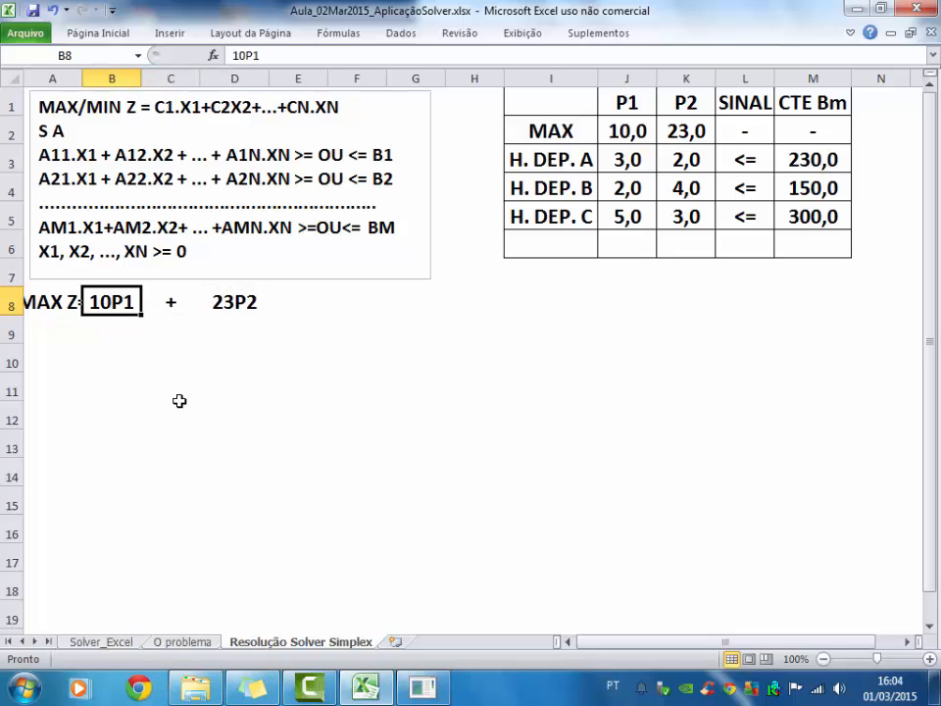
text(10)
key(Tab)
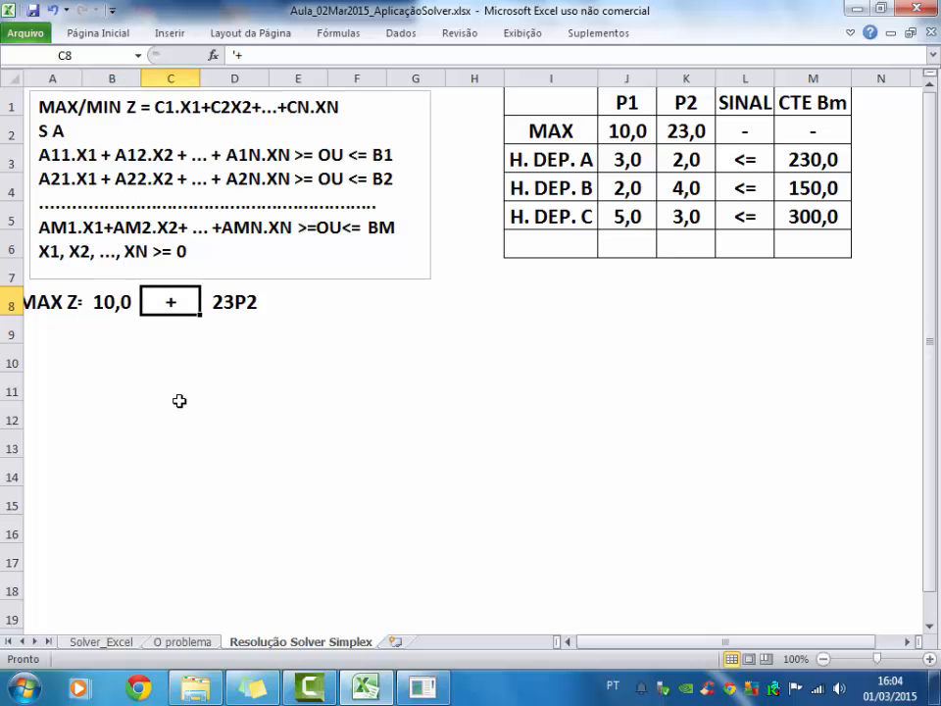
text(P1)
key(Tab)
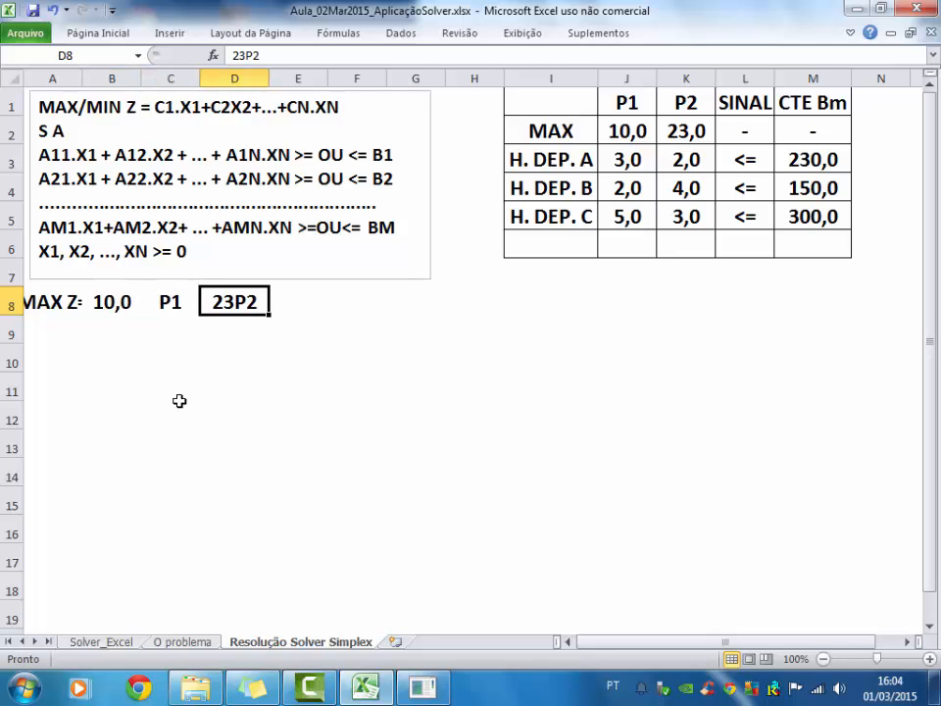
text('+)
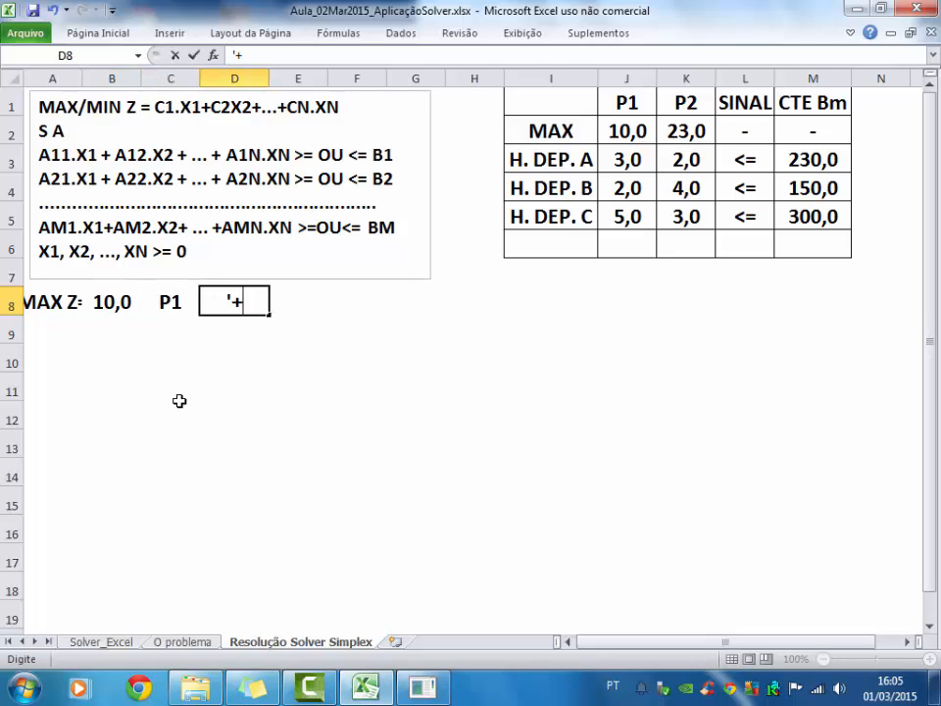
key(Tab)
text(23)
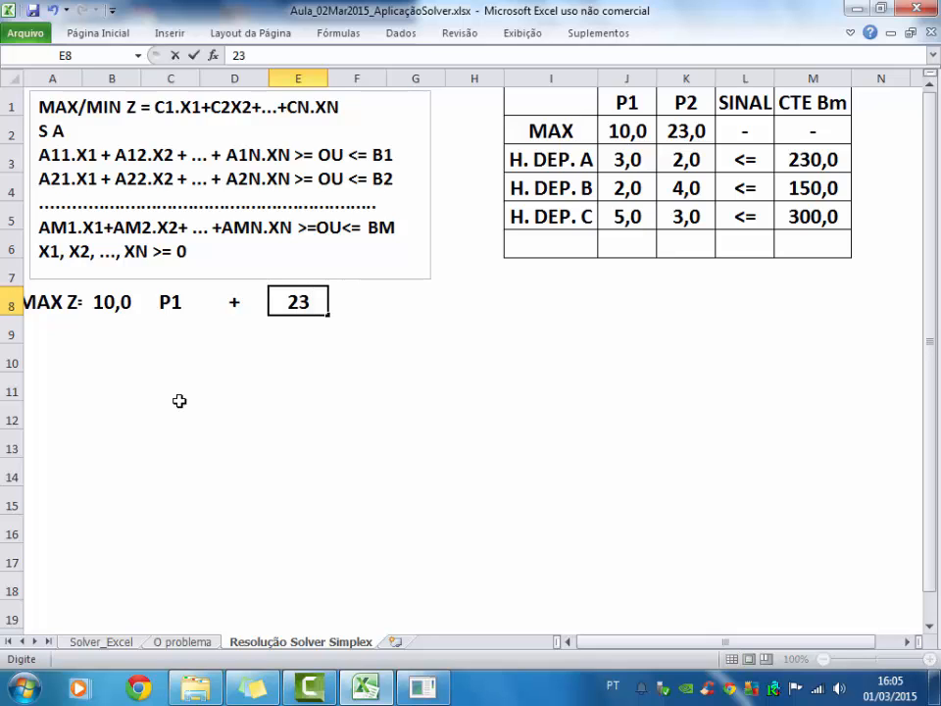
key(Tab)
text(P2)
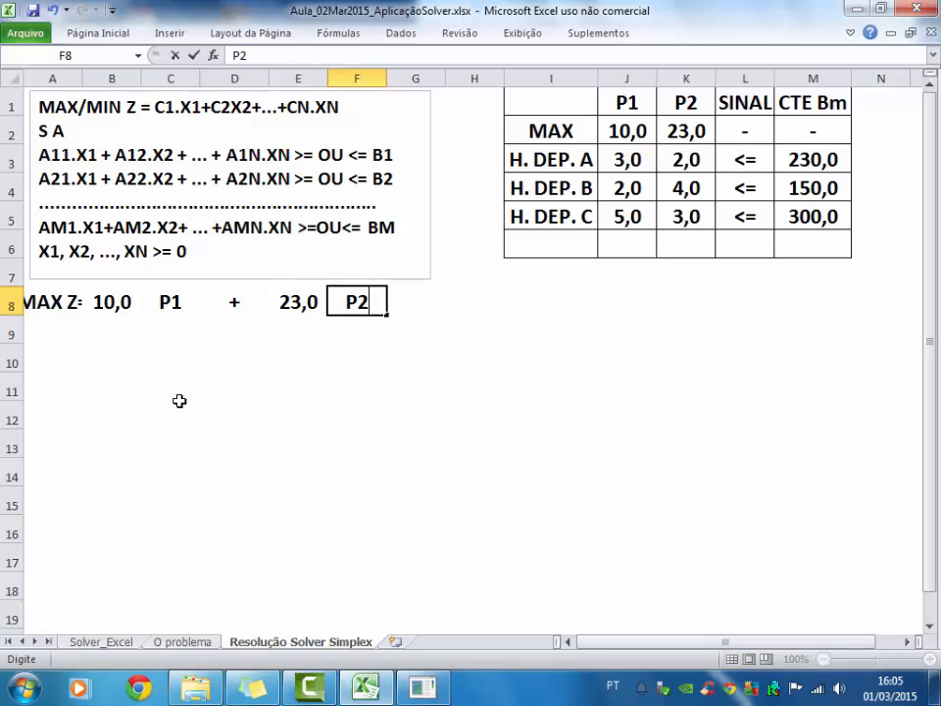
key(Return)
- Enter S A in A9 and widen column A so that the MAX Z= label fits
key(Left)
key(Left)
key(Left)
text(S A)
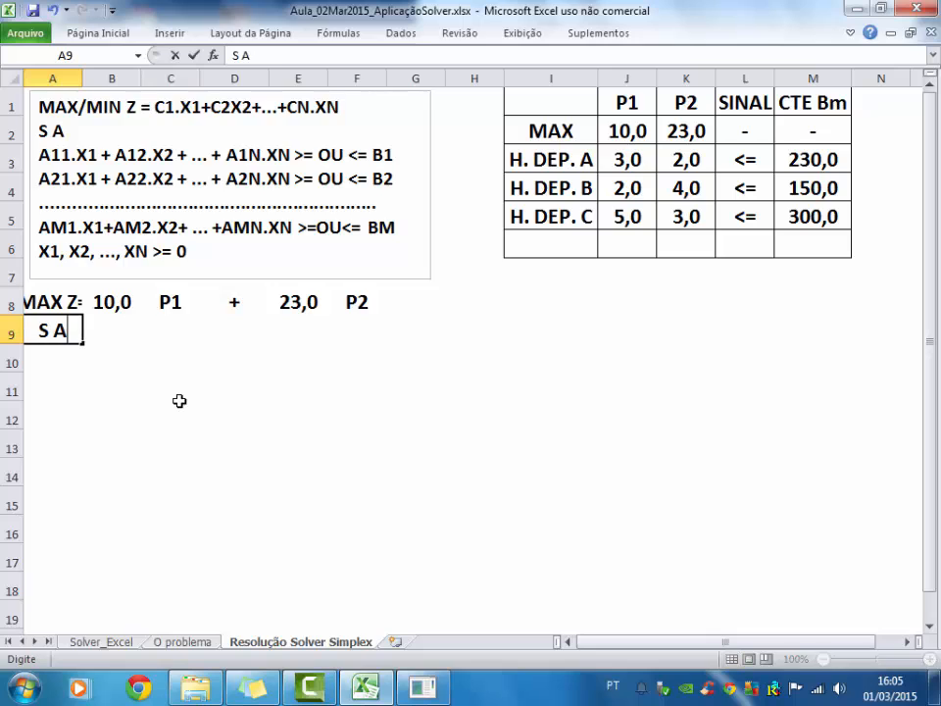
key(Return)
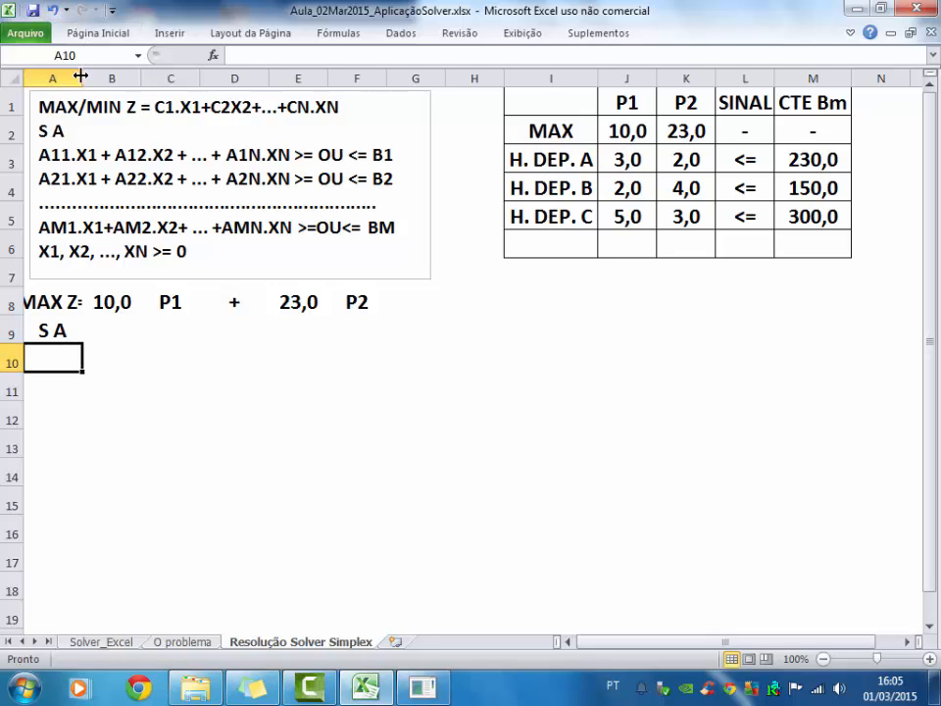
drag(83, 75, 102, 75)
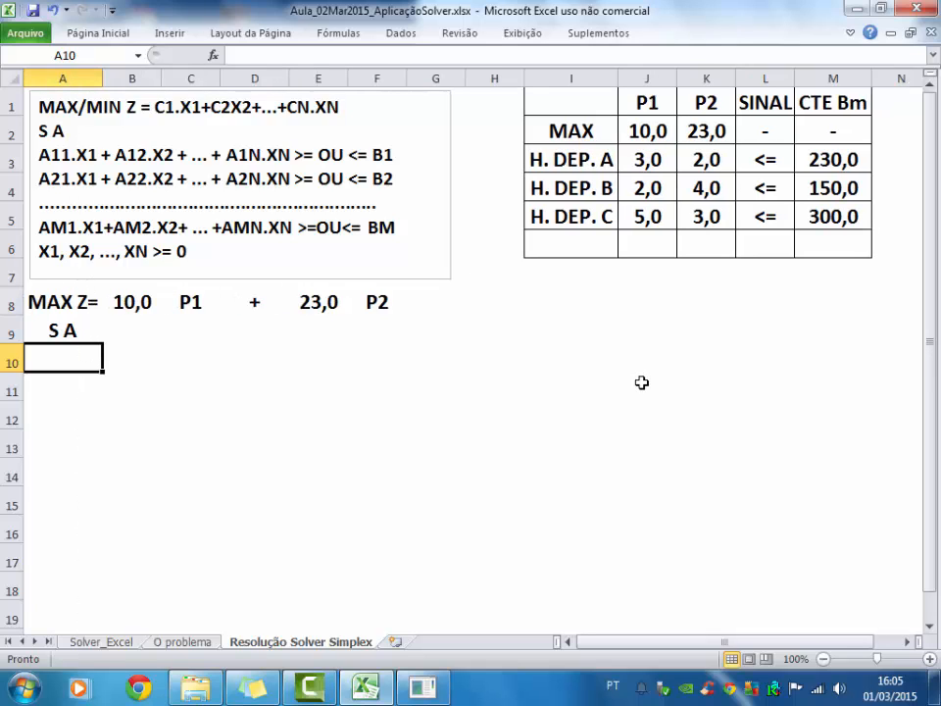
- Enter the left side of department A's constraint in A10:E10 as 3, P1, a text +, 2 and P2
text(3)
key(Tab)
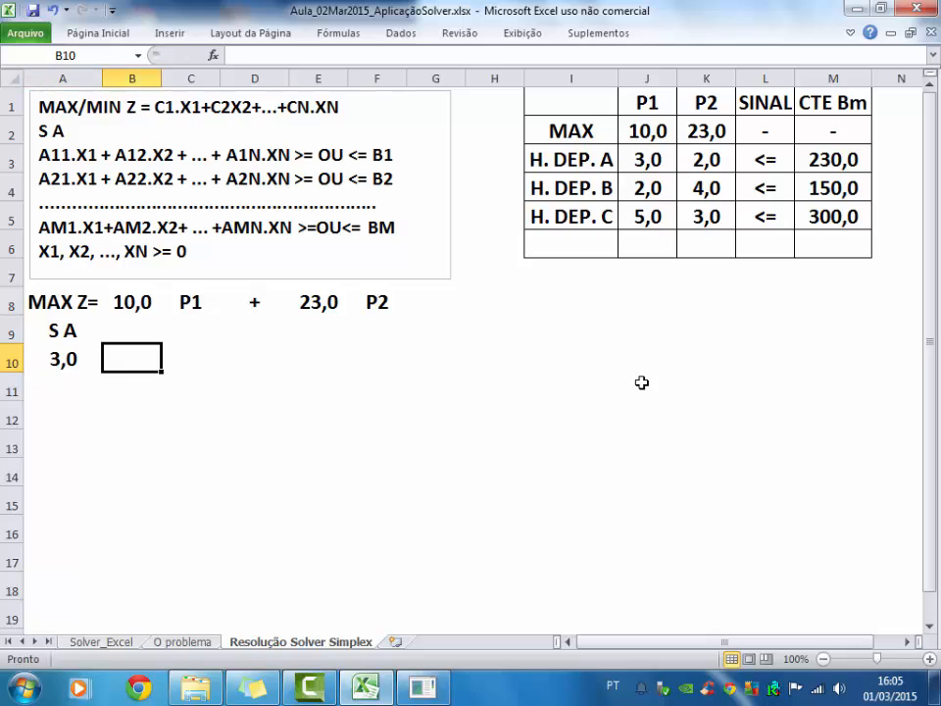
text(P1)
key(Tab)
text(+)
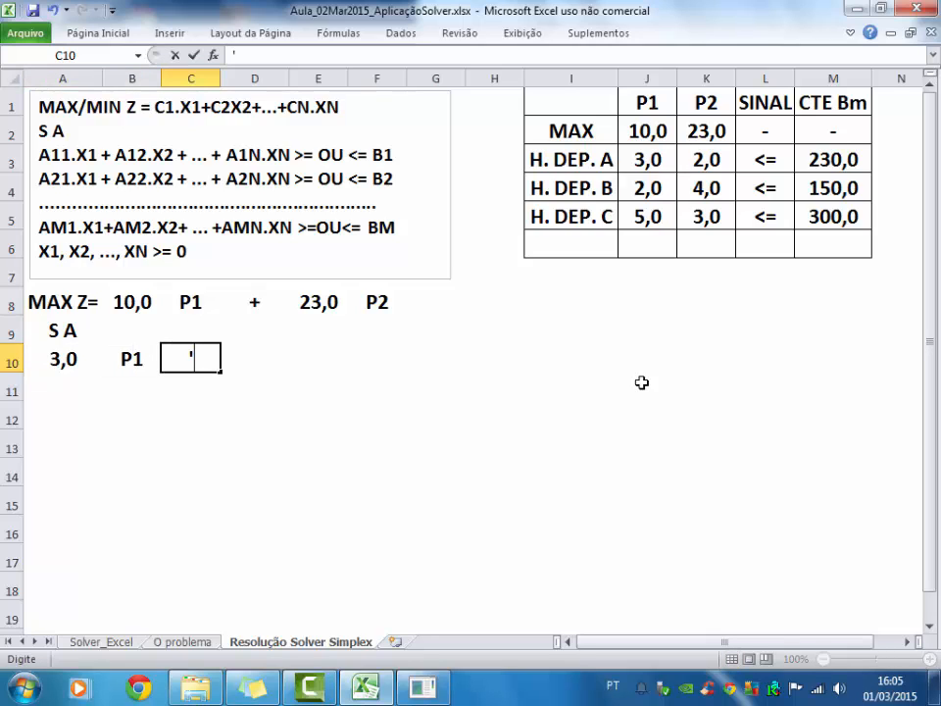
key(Tab)
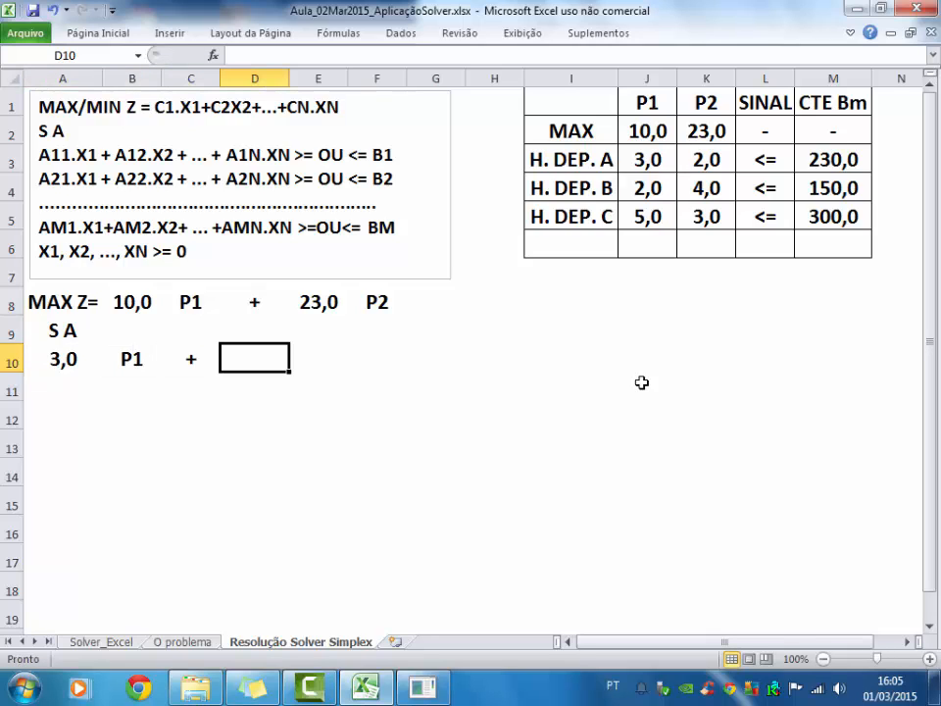
text(2)
key(Tab)
text(P2)
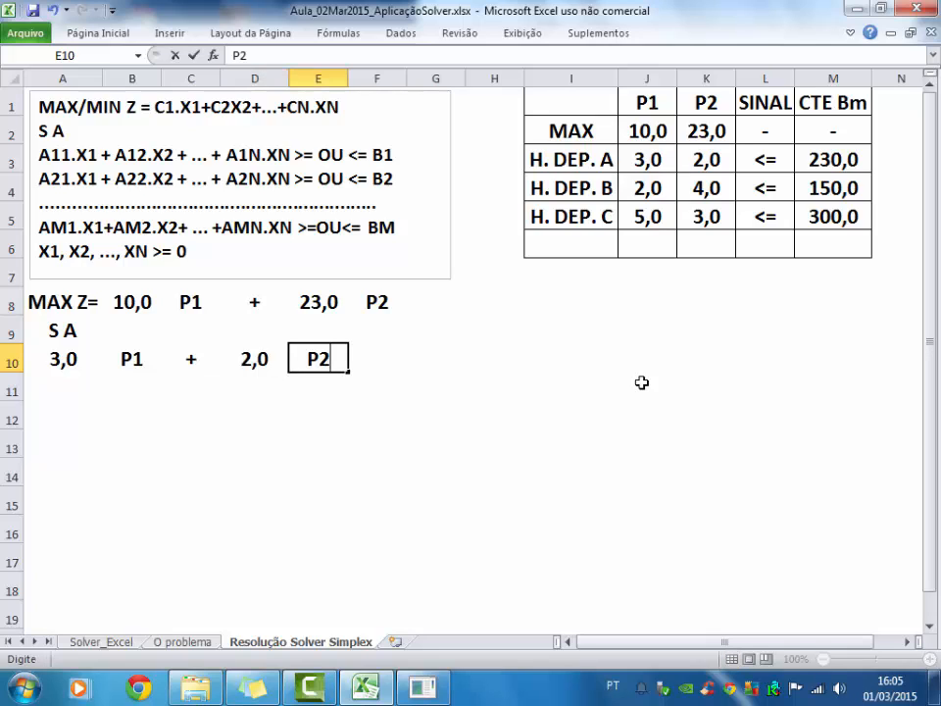
key(Tab)
- Complete department A's constraint with <= in F10 and 230 in G10
text(<=)
key(Tab)
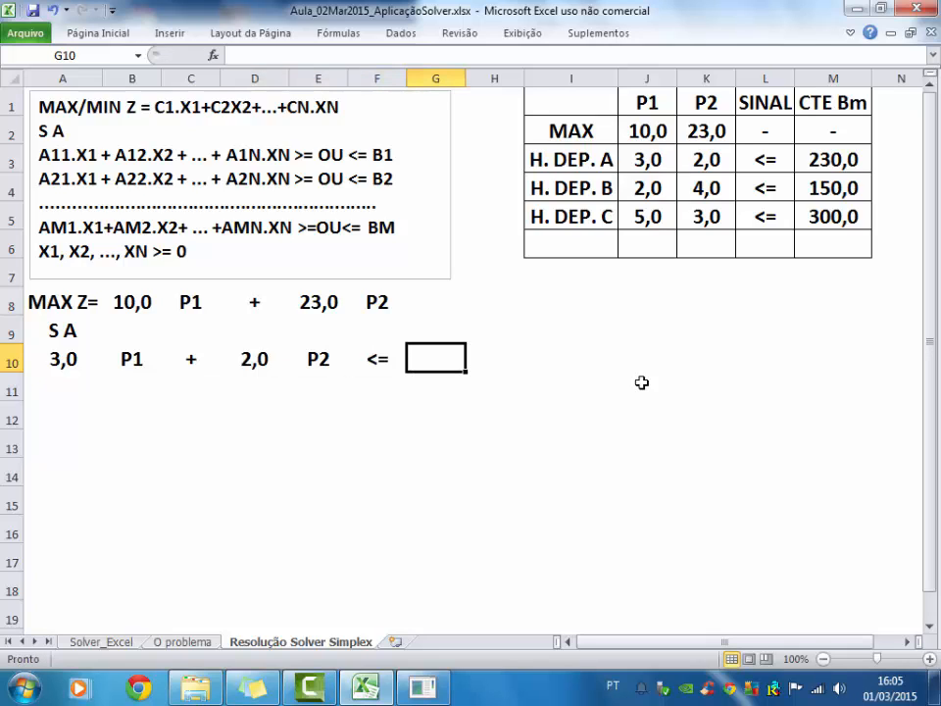
text(230)
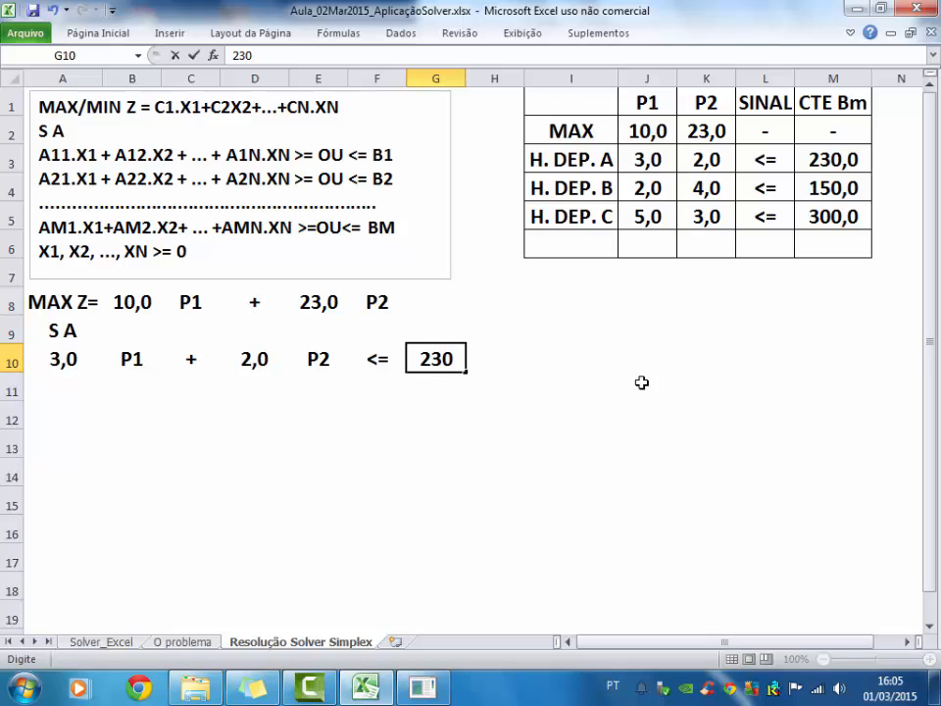
key(Return)
- Enter the left side of department B's constraint in A11:E11 as 2, P1, a text +, 4 and P2
key(Left)
key(Left)
key(Left)
key(Left)
key(Left)
key(Left)
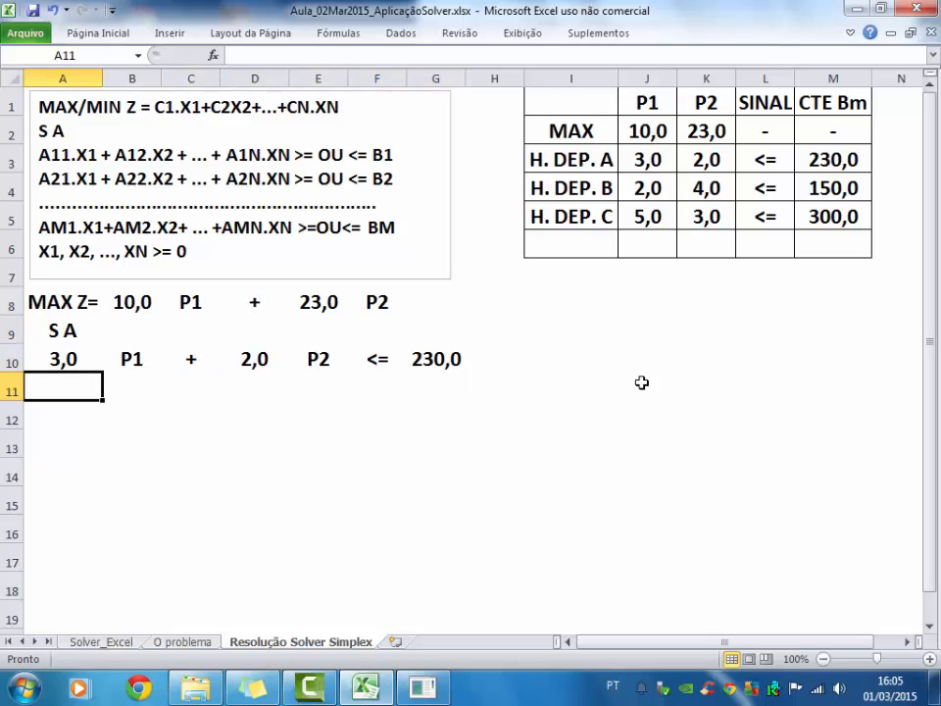
text(2)
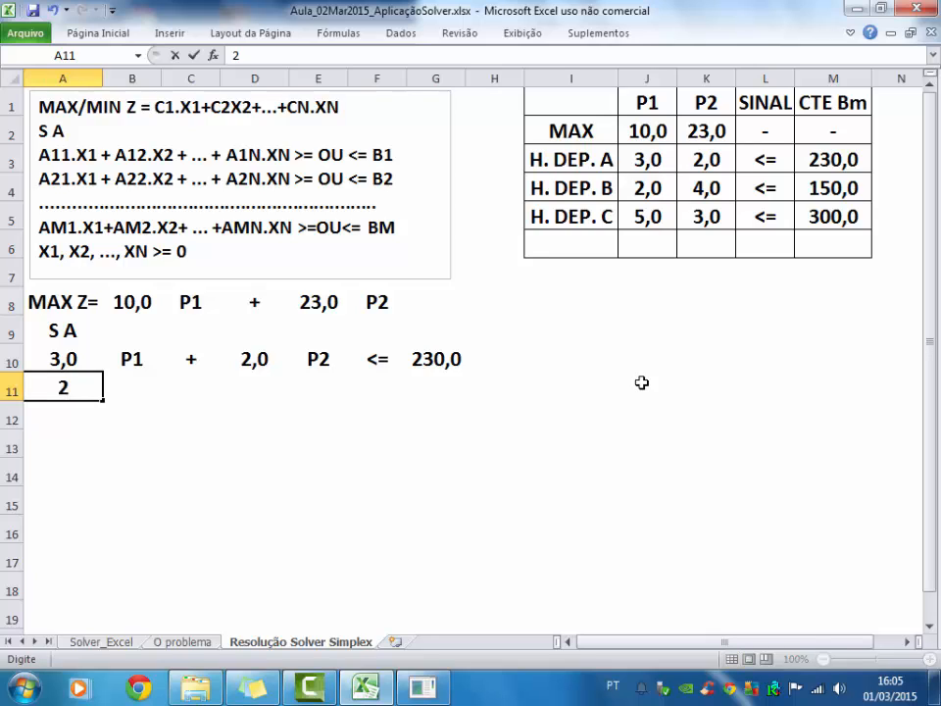
key(Tab)
text(P1)
key(Tab)
text(+)
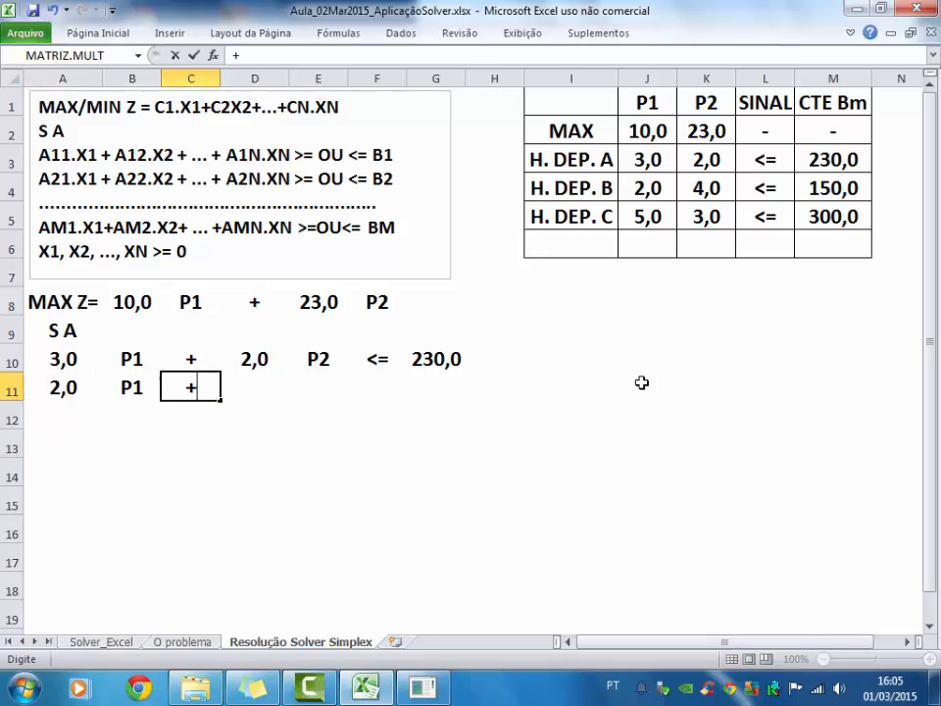
key(BackSpace)
text(')
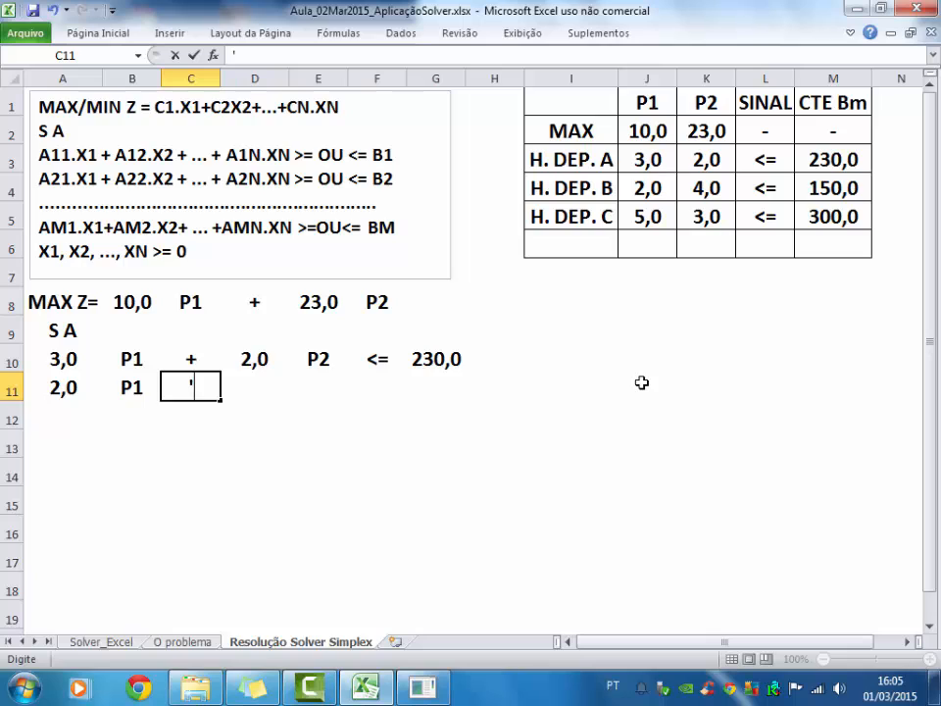
text(+)
key(Tab)
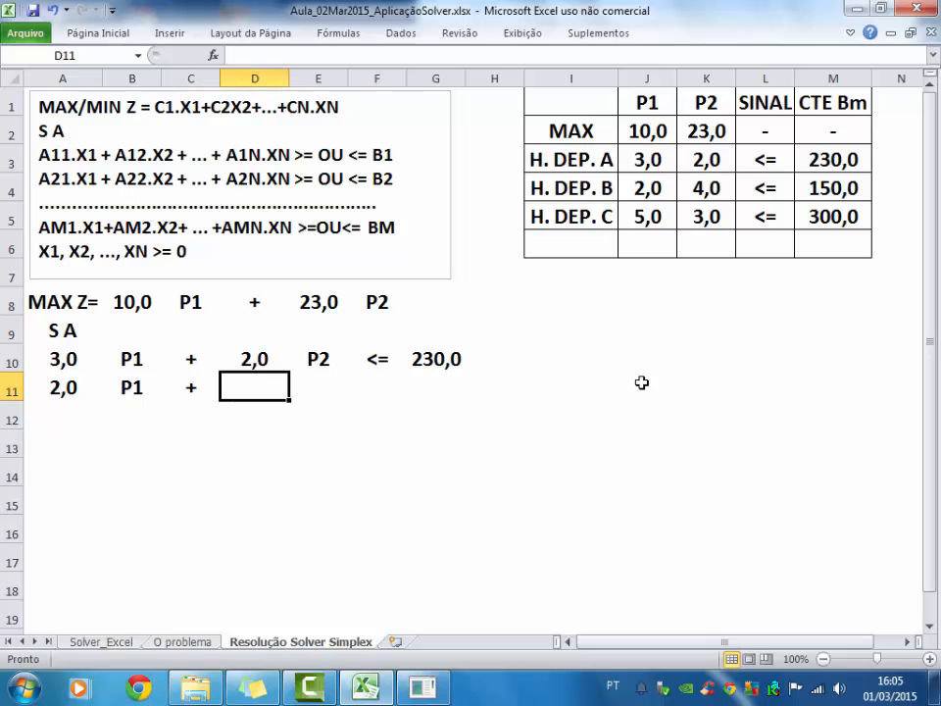
text(4)
key(Tab)
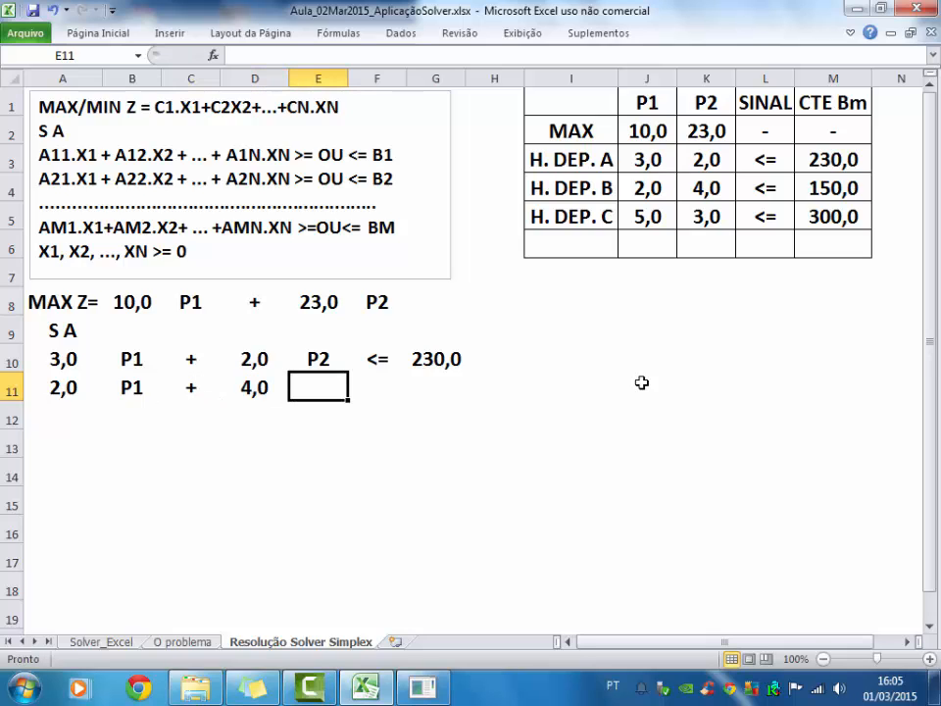
text(P2)
key(Tab)
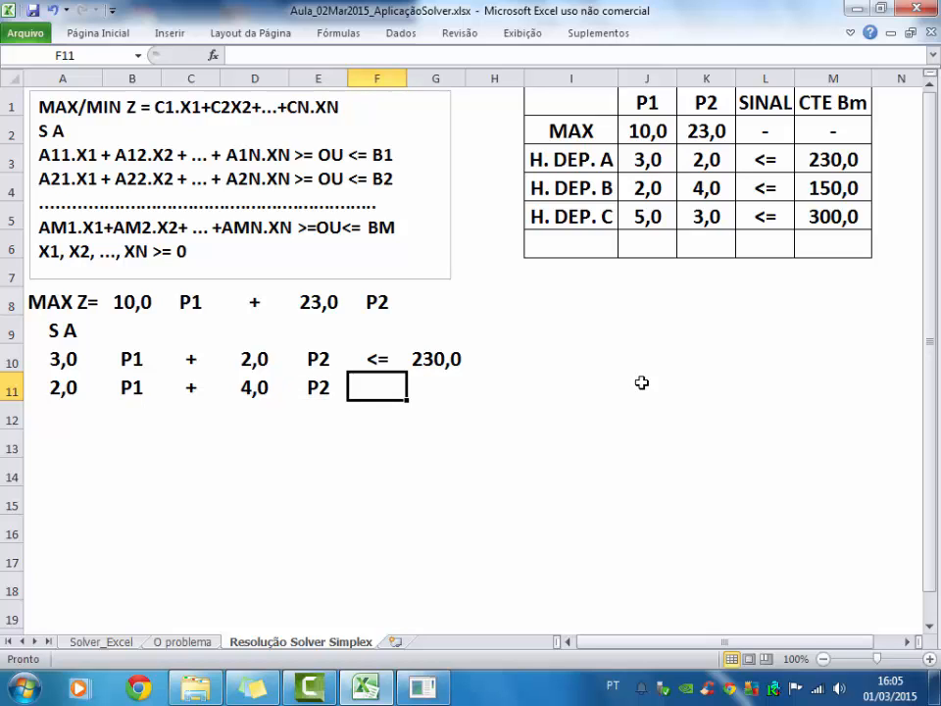
- Complete department B's constraint with <= in F11 and 150 in G11
text(<=)
key(Tab)
text(15)
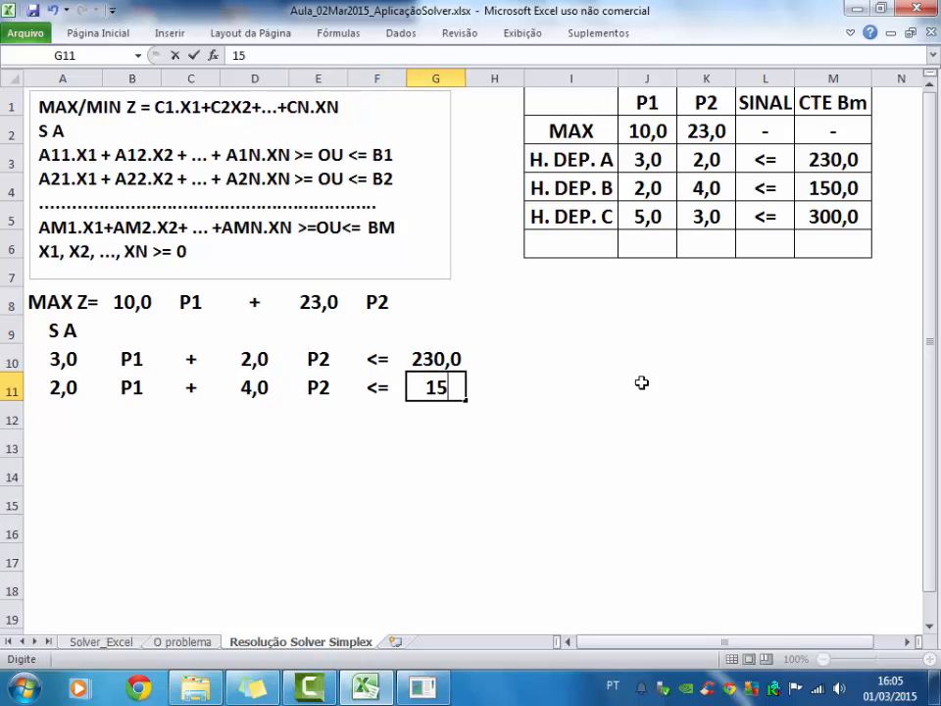
text(0)
key(Return)
- Start department C's constraint in A12:C12 with 5, P1 and a text +
key(Left)
key(Left)
key(Left)
key(Left)
key(Left)
key(Left)
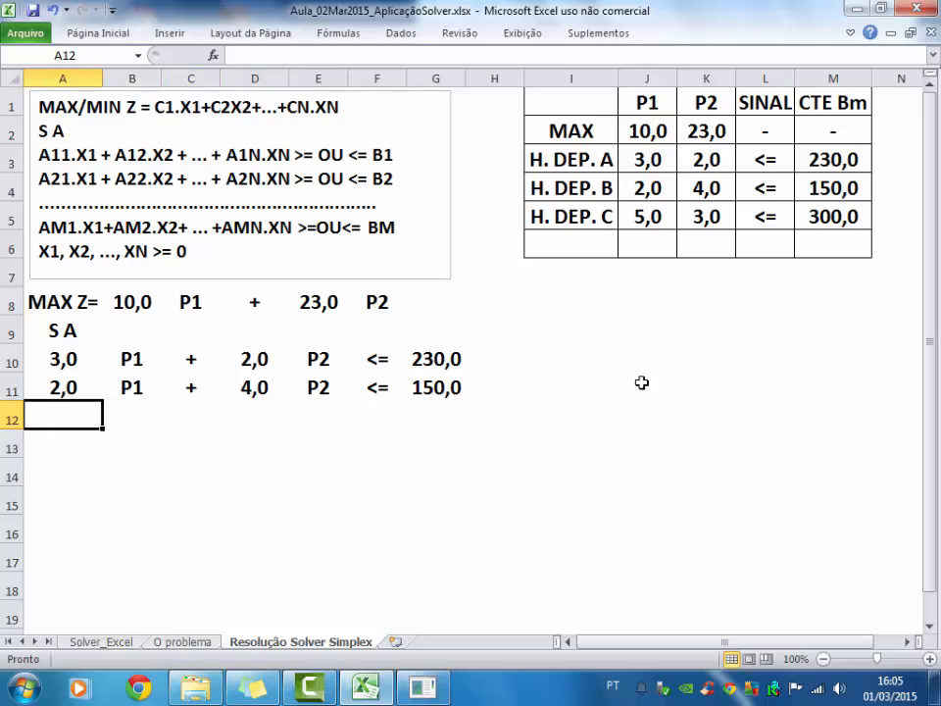
text(5)
key(Tab)
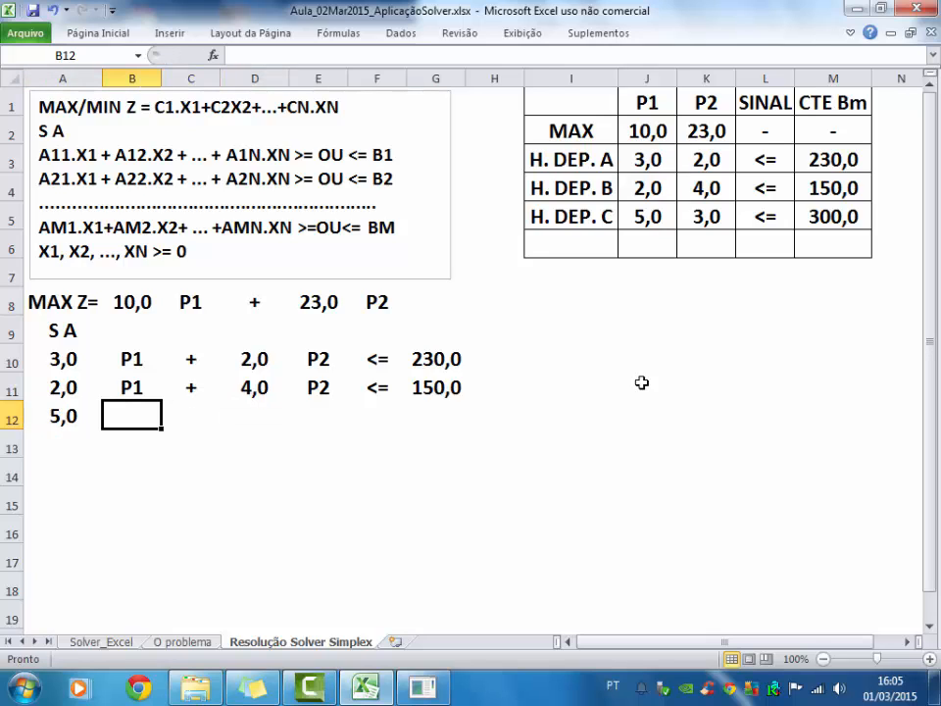
text(P-1)
key(Tab)
text('+)
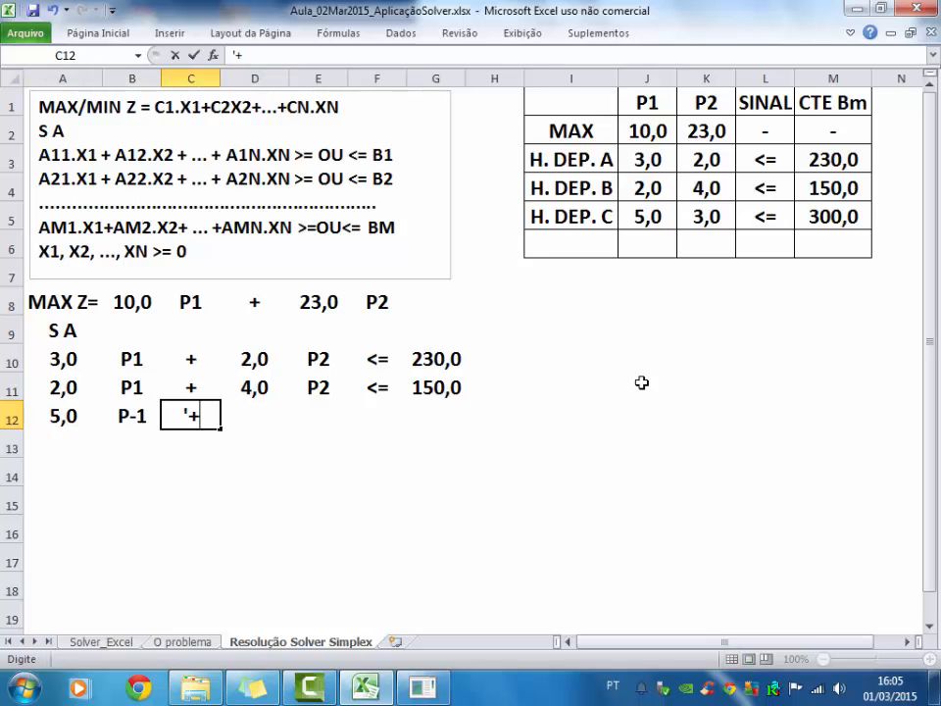
key(Tab)
key(Left)
key(Left)
text(P1)
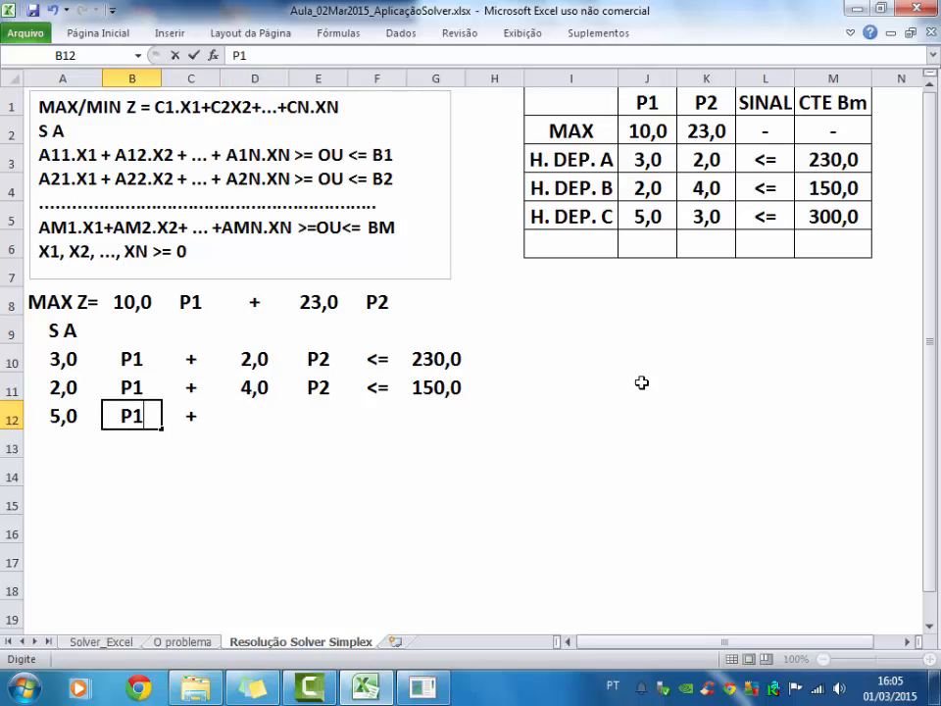
- Complete department C's constraint in D12:G12 with 3, P2, <= and 300
key(Tab)
key(Tab)
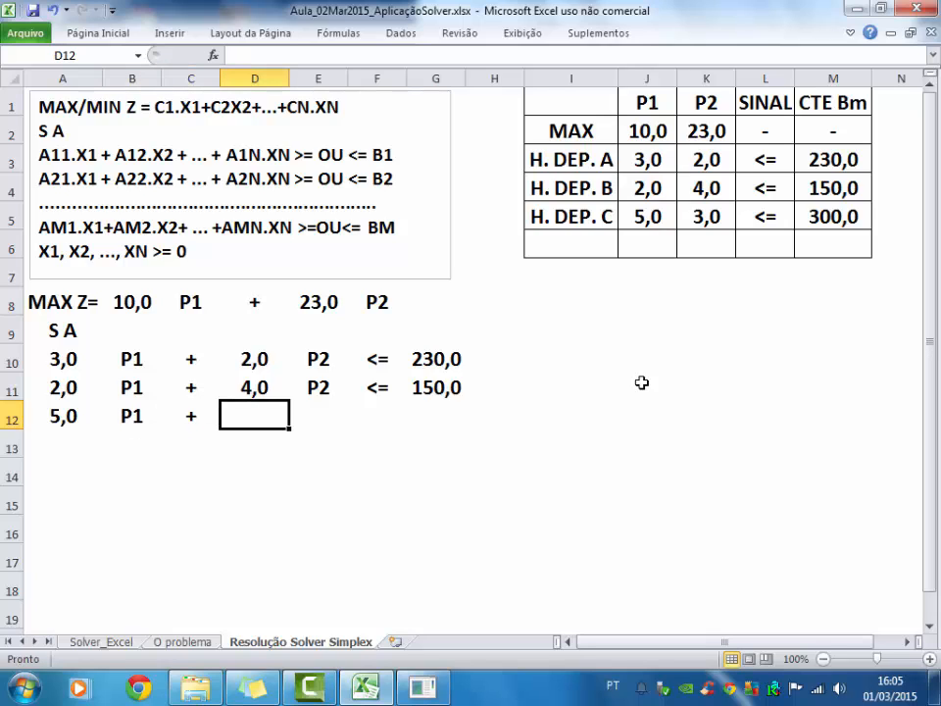
text(3)
key(Tab)
text(P2)
key(Tab)
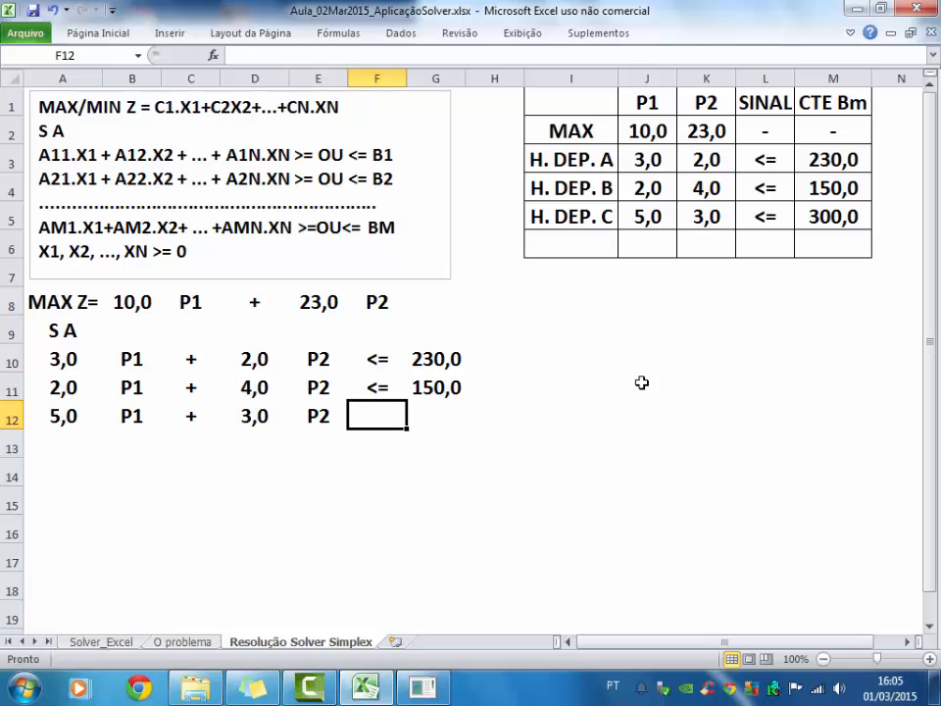
text(<=)
key(Tab)
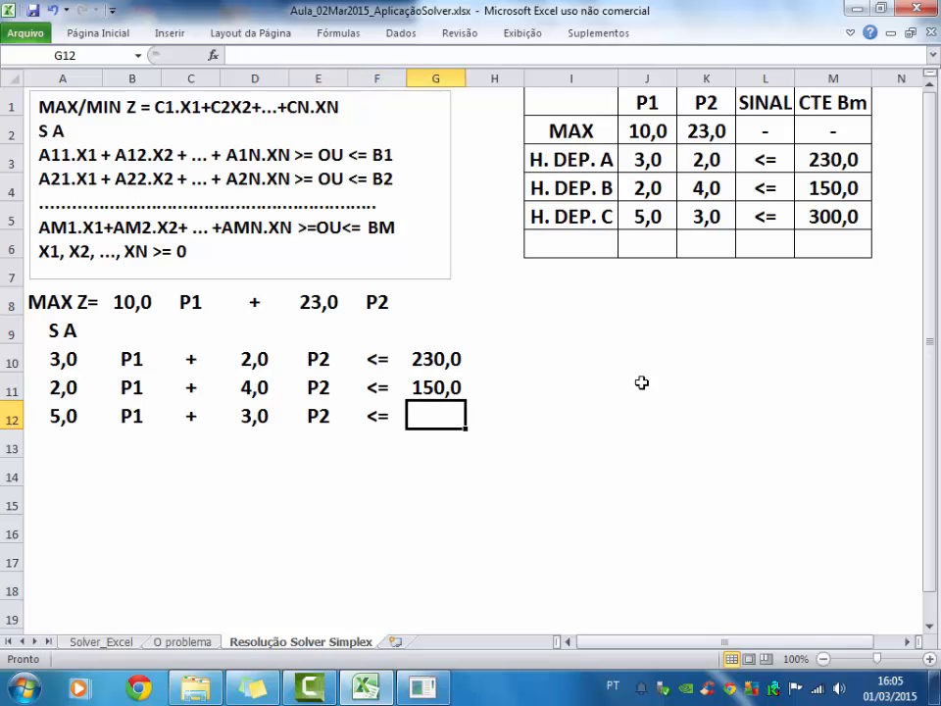
text(300)
key(Return)
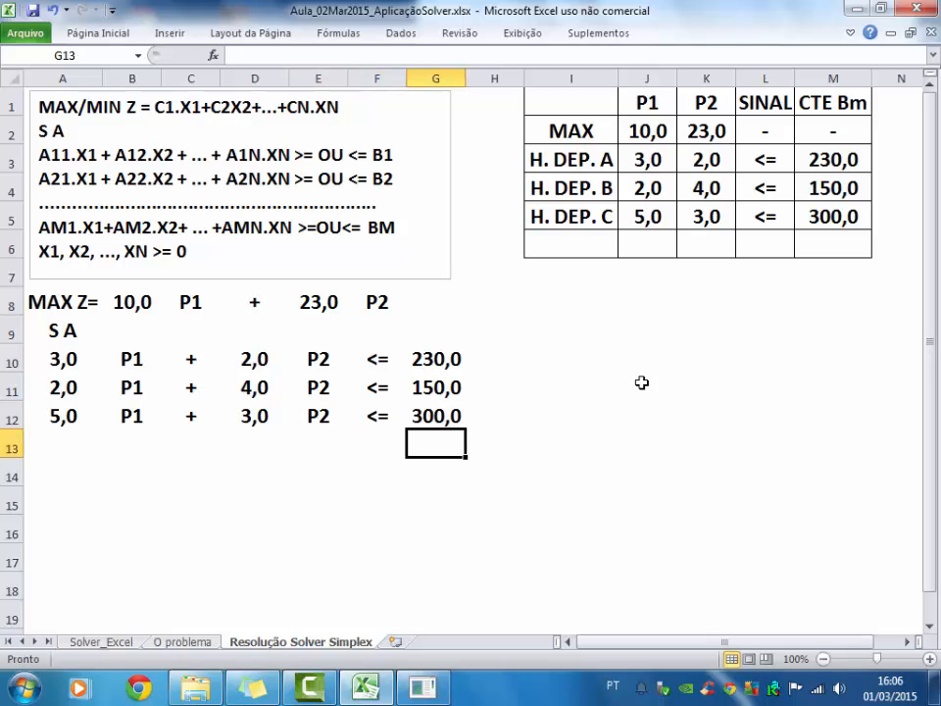
- Enter the non-negativity condition in A13:D13 as "P1,", P2, >= and 0
key(Left)
key(Left)
key(Left)
key(Left)
key(Left)
key(Left)
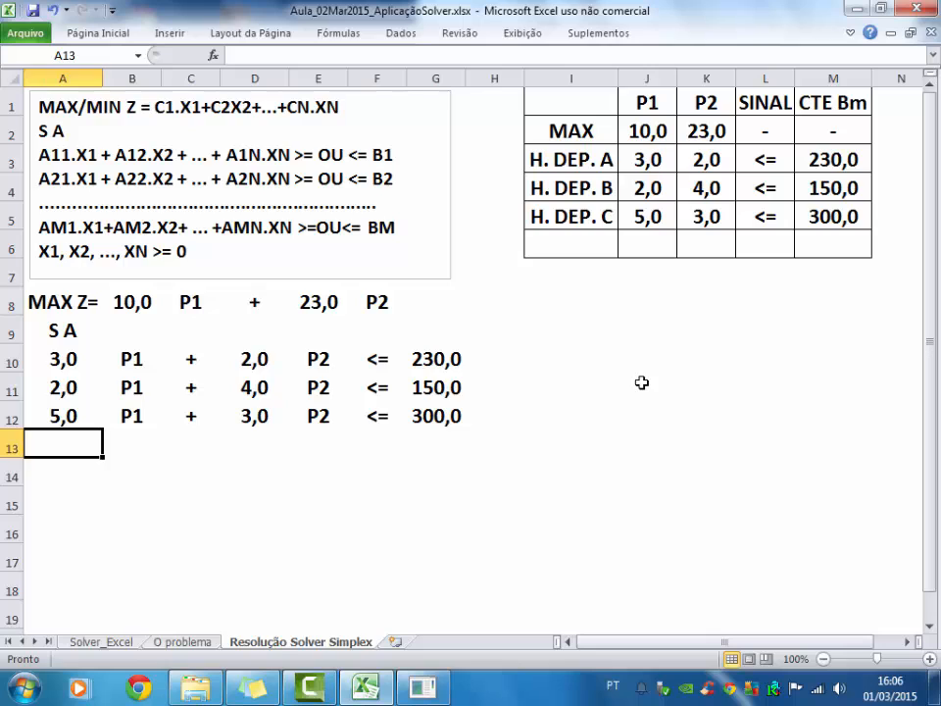
key(Right)
key(Left)
text(P1,)
key(Tab)
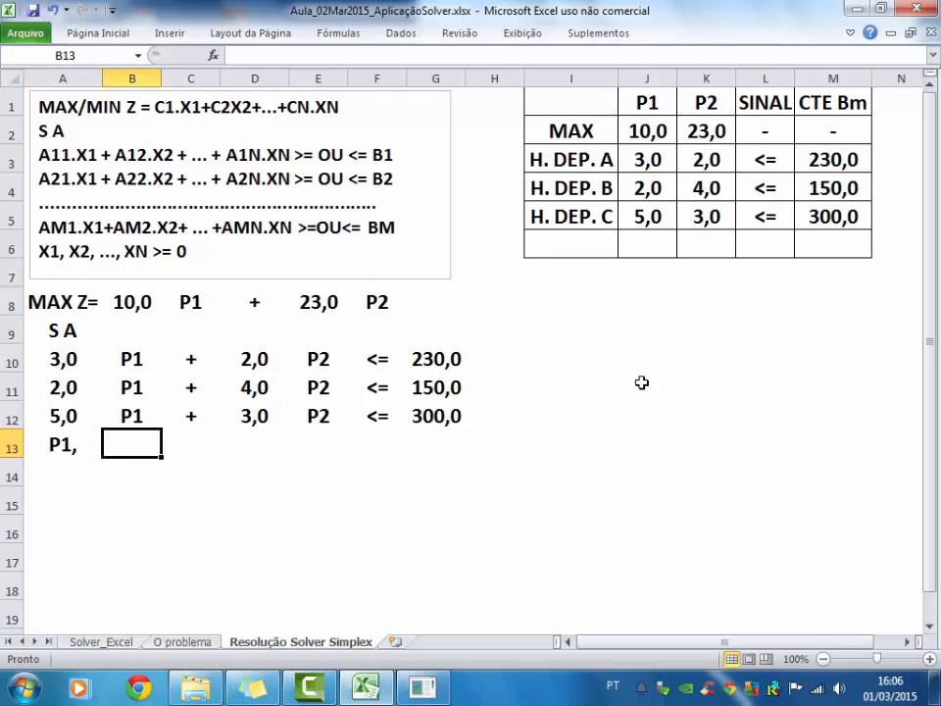
text(P1)
key(BackSpace)
text(2)
key(Tab)
text(>=)
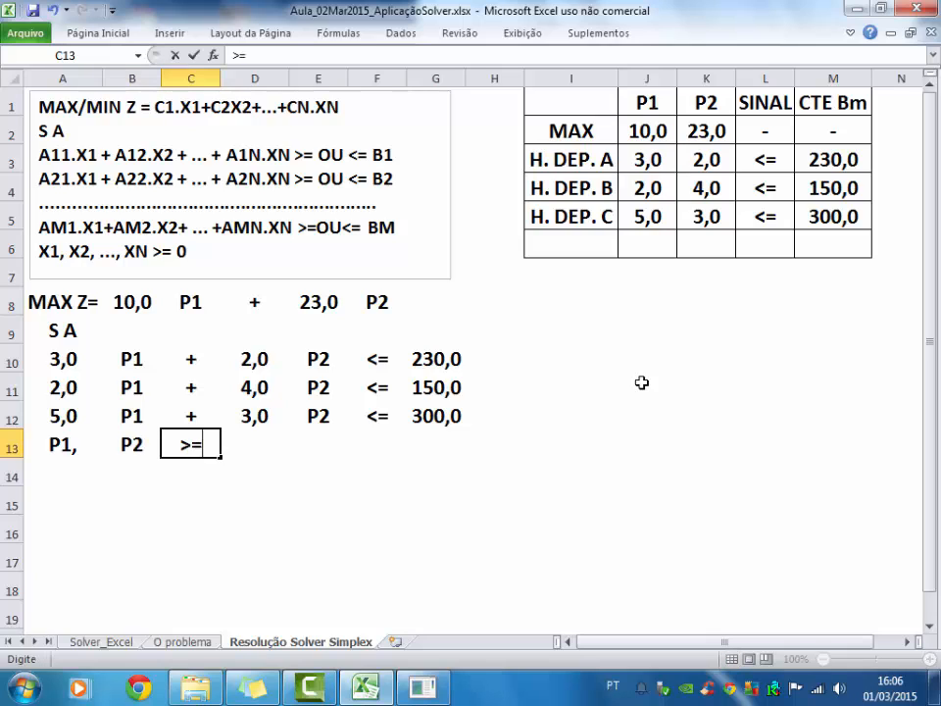
key(Tab)
text(0)
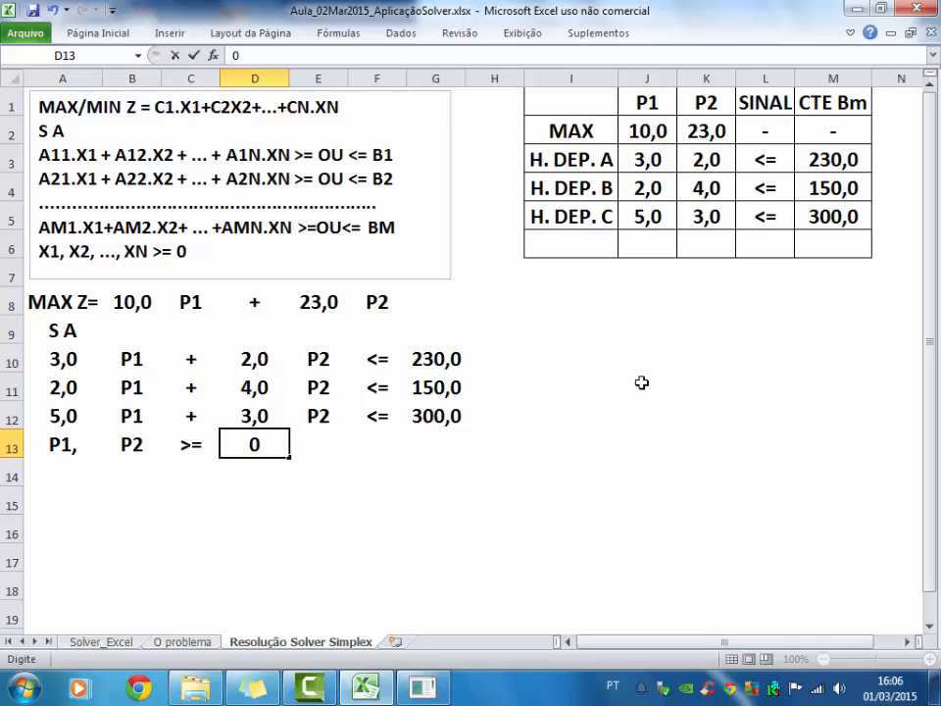
key(Return)
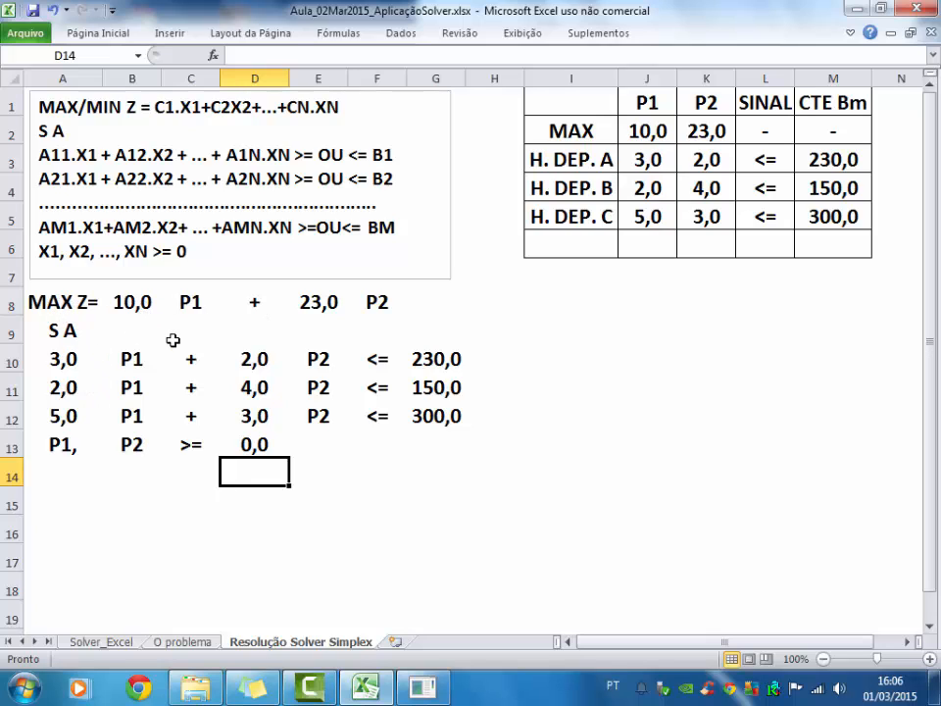
- Review the objective function's terms in B8:F8 and the left sides of the three constraints in A10:E12
click(132, 301)
click(210, 300)
click(253, 302)
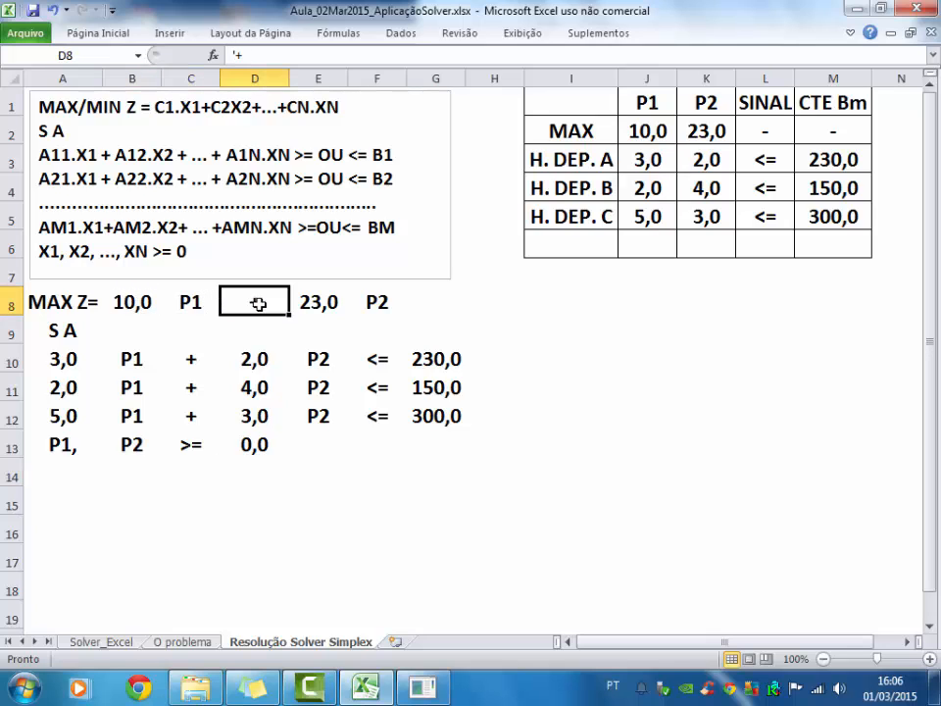
click(315, 303)
click(372, 302)
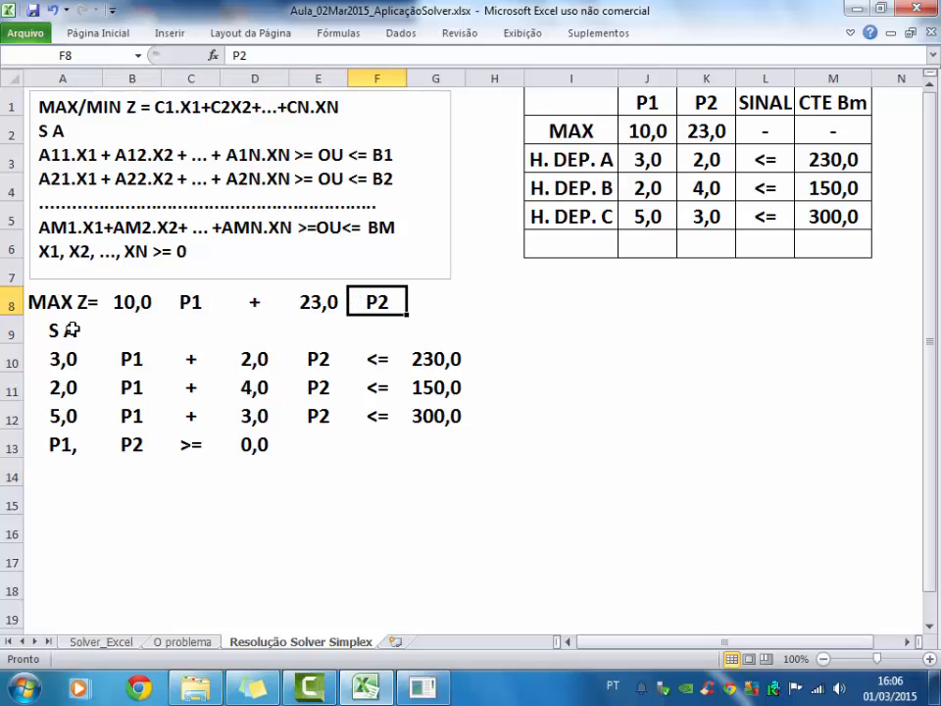
click(71, 359)
click(75, 390)
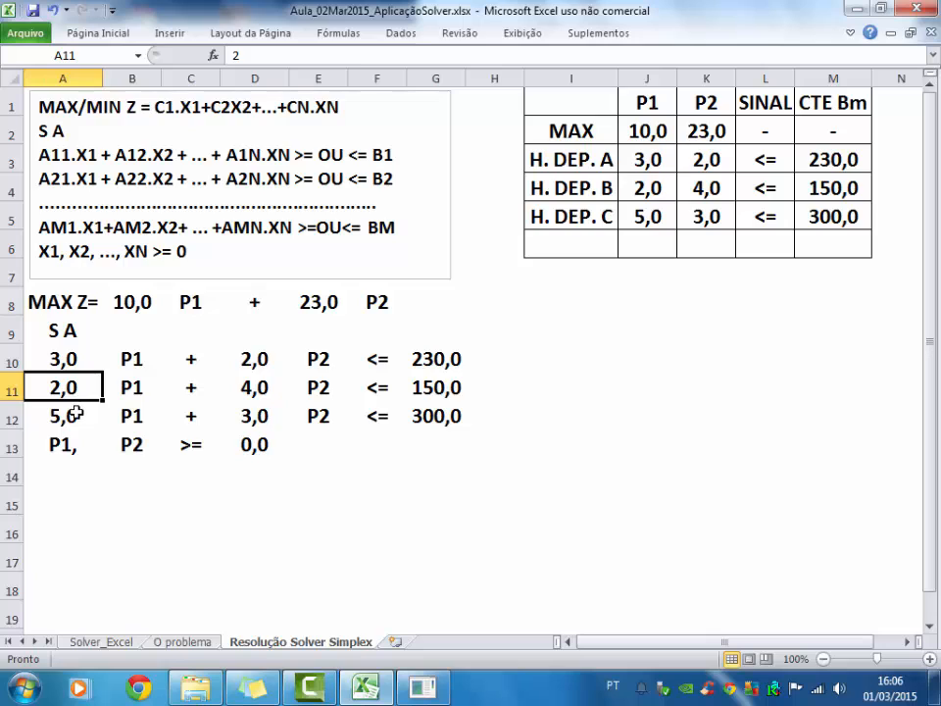
click(64, 412)
click(142, 357)
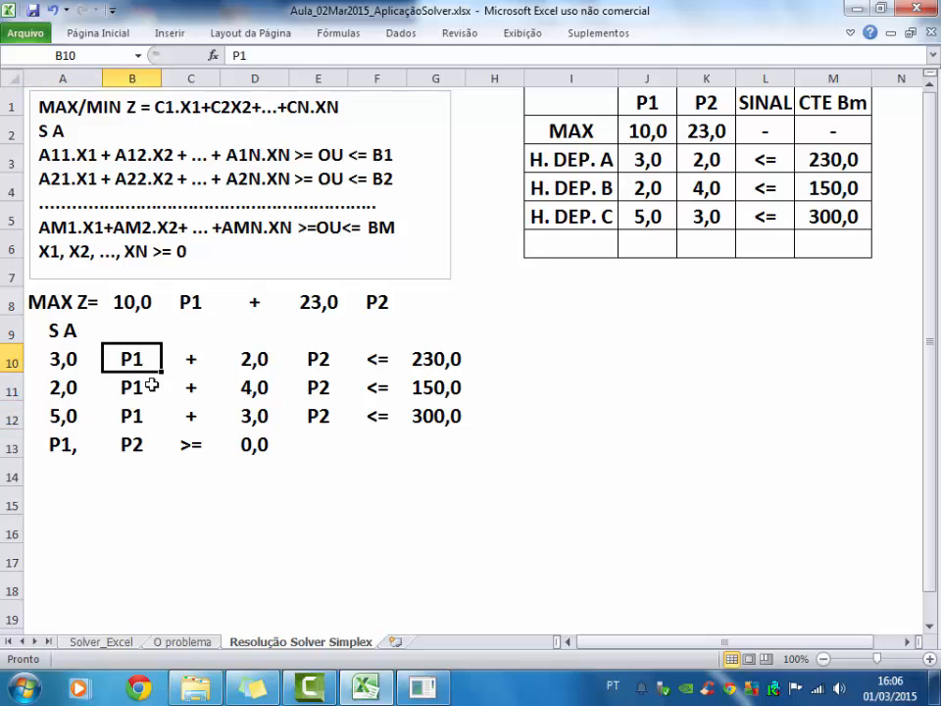
click(139, 387)
click(138, 413)
click(262, 366)
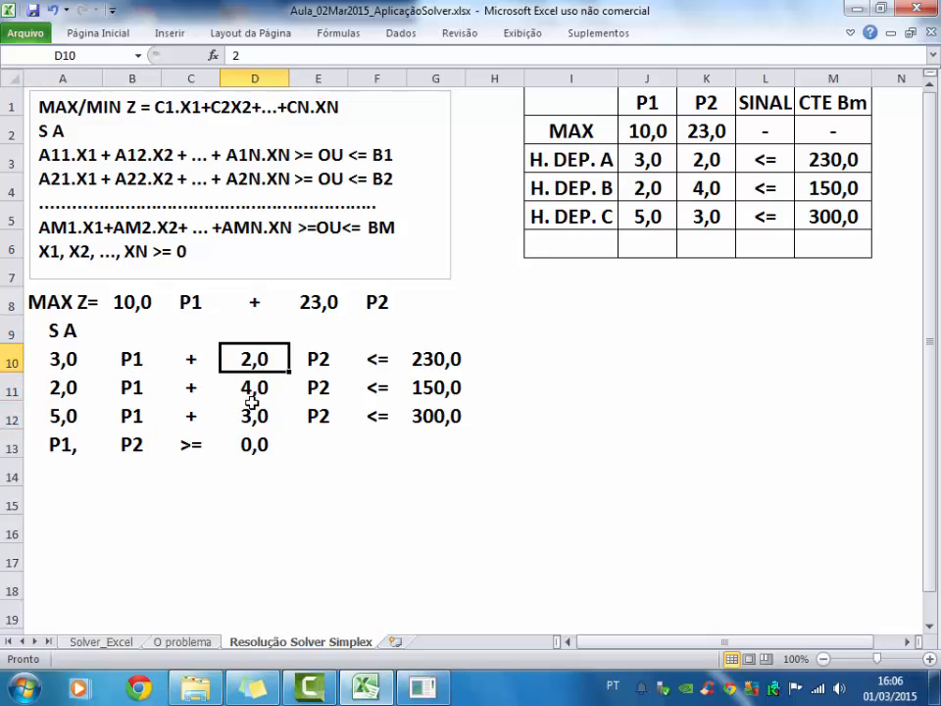
click(251, 389)
click(251, 415)
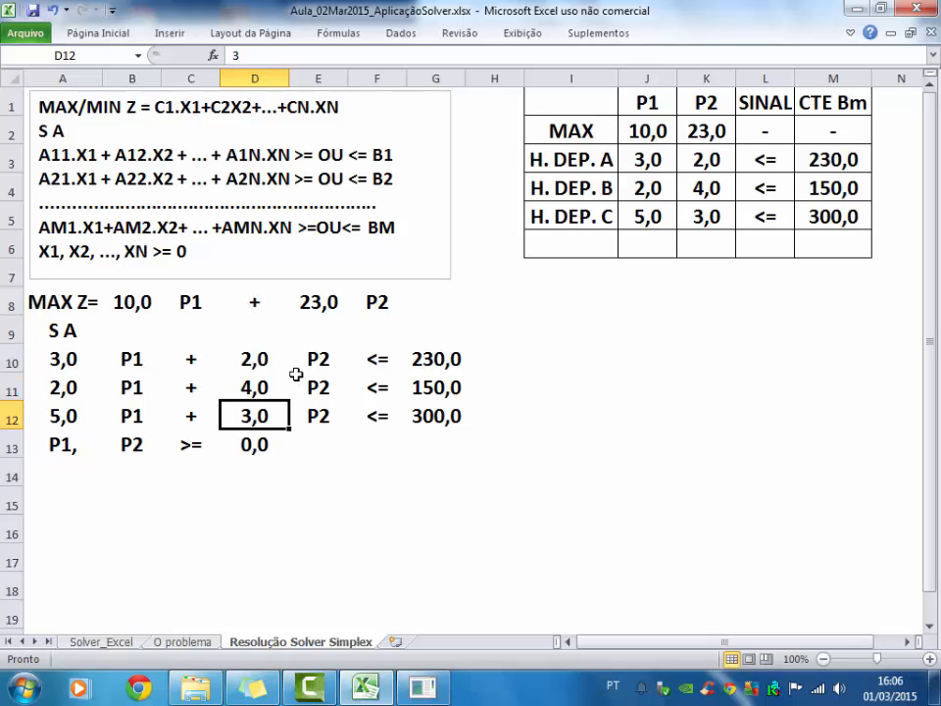
click(311, 359)
click(314, 387)
click(313, 423)
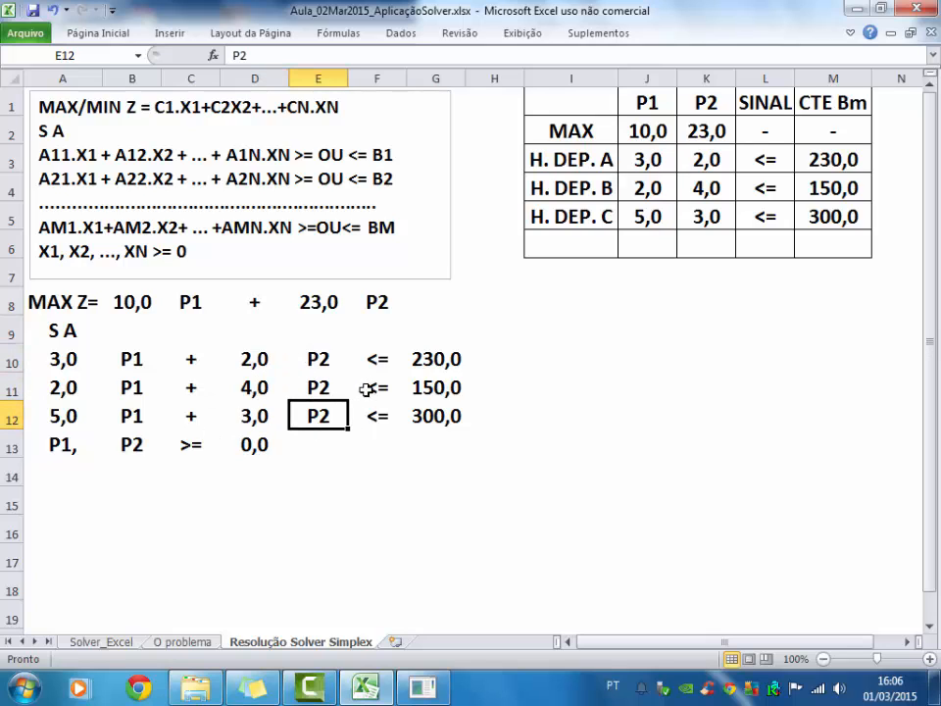
- Review the constraint signs in F10:F12 and compare the hour limits in G10:G12 with the left sides in A10:E12
click(374, 359)
click(373, 388)
click(373, 415)
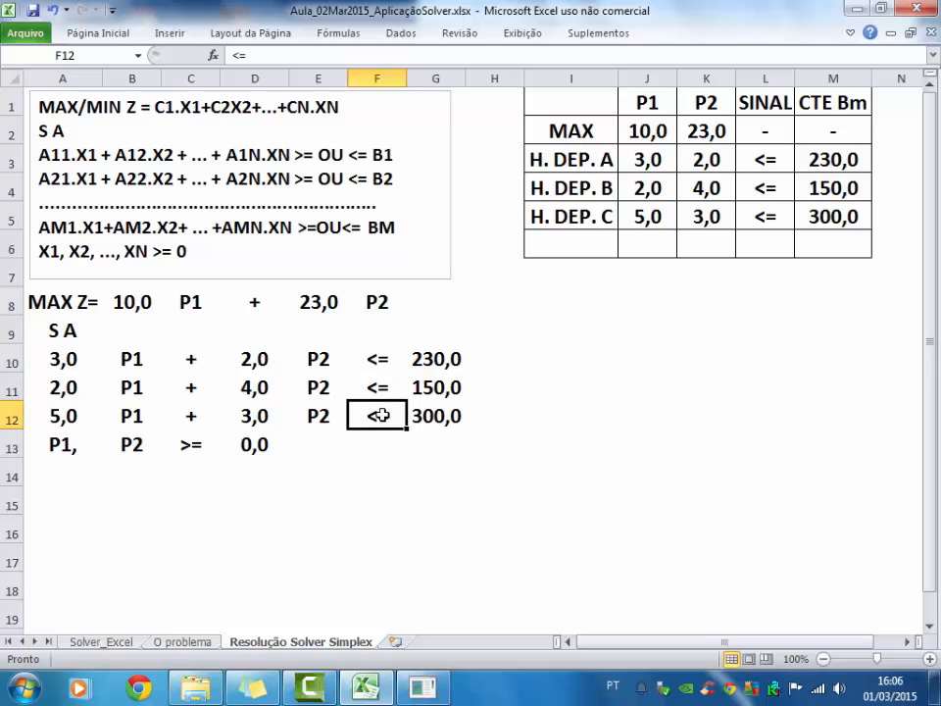
click(436, 416)
click(436, 359)
click(426, 387)
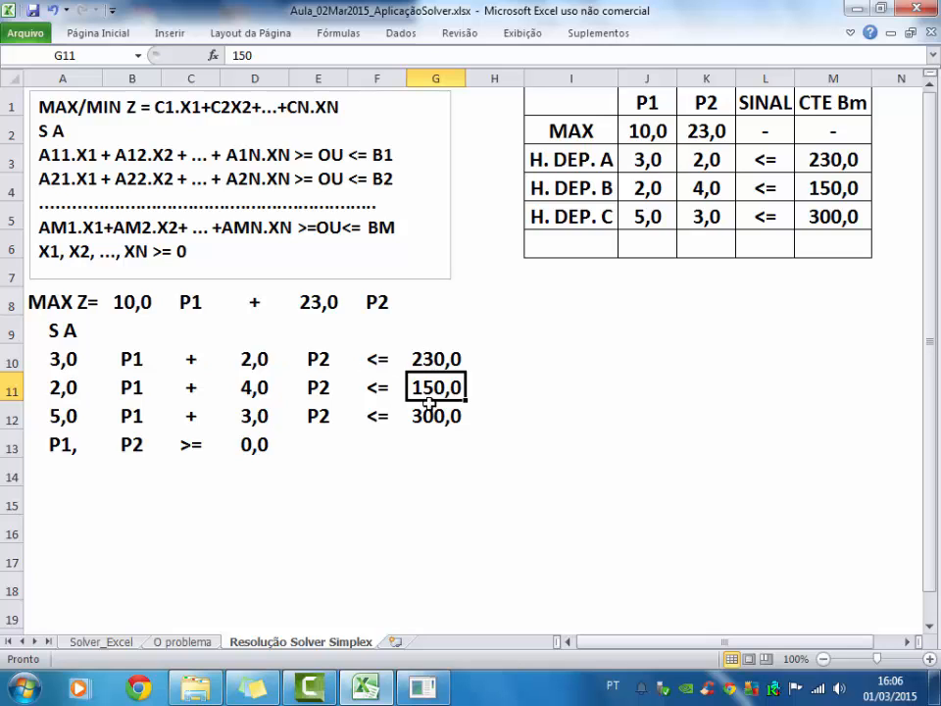
drag(424, 357, 467, 424)
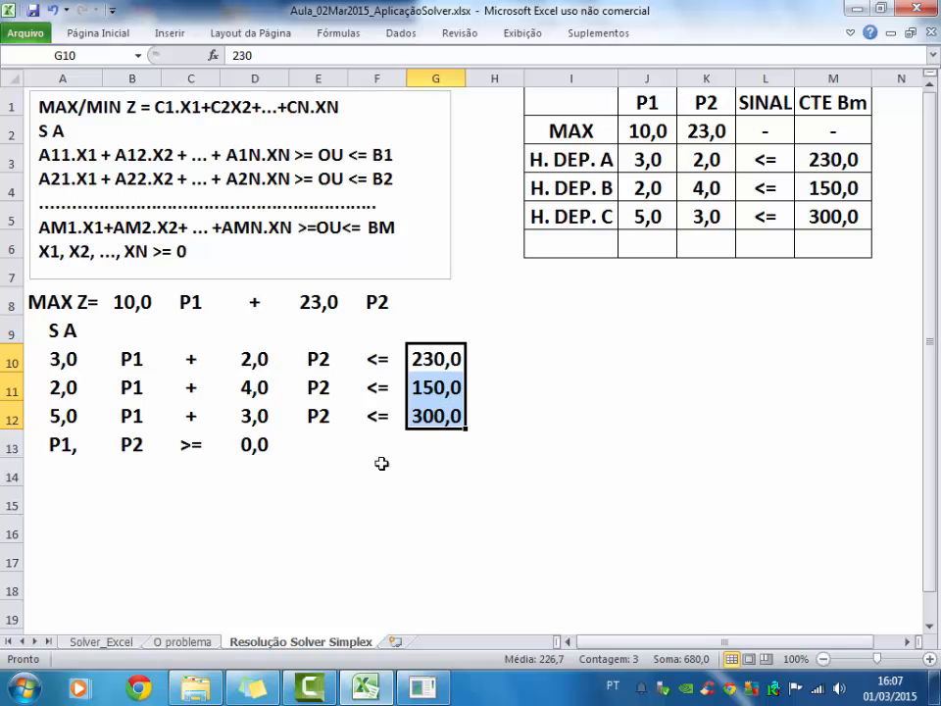
drag(74, 361, 311, 424)
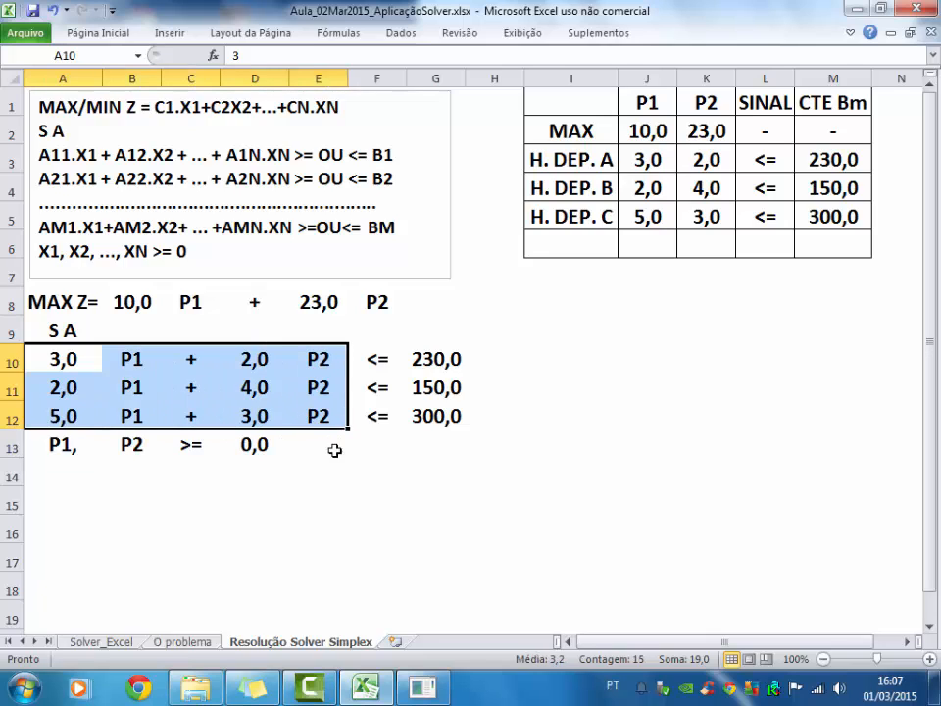
- Compare the full model in A8:G13 with the problem statement on the O problema sheet, returning to Resolução Solver Simplex
click(201, 643)
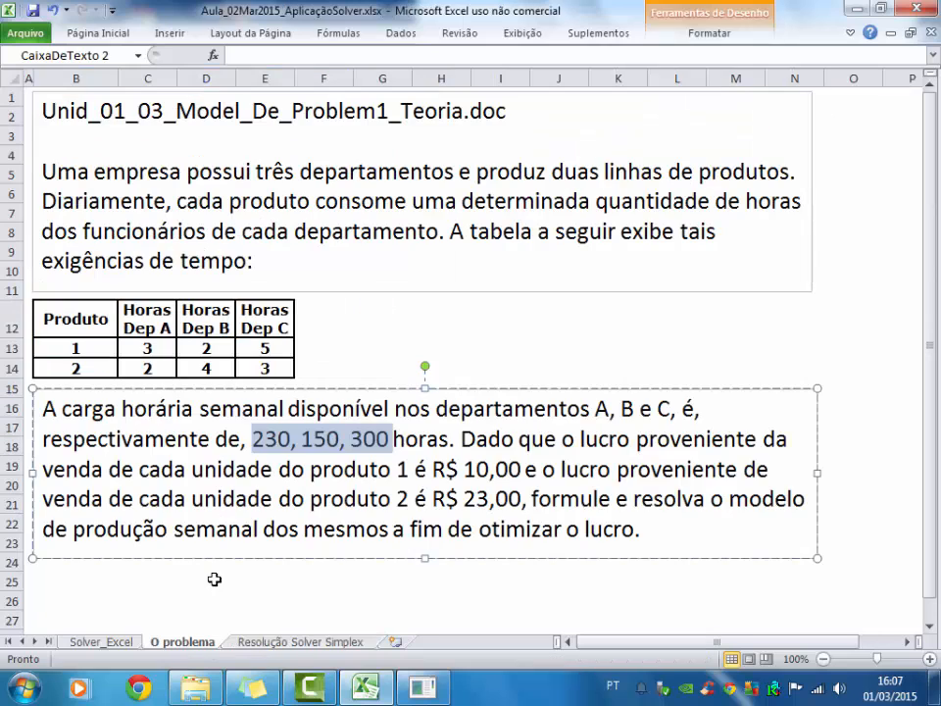
click(27, 96)
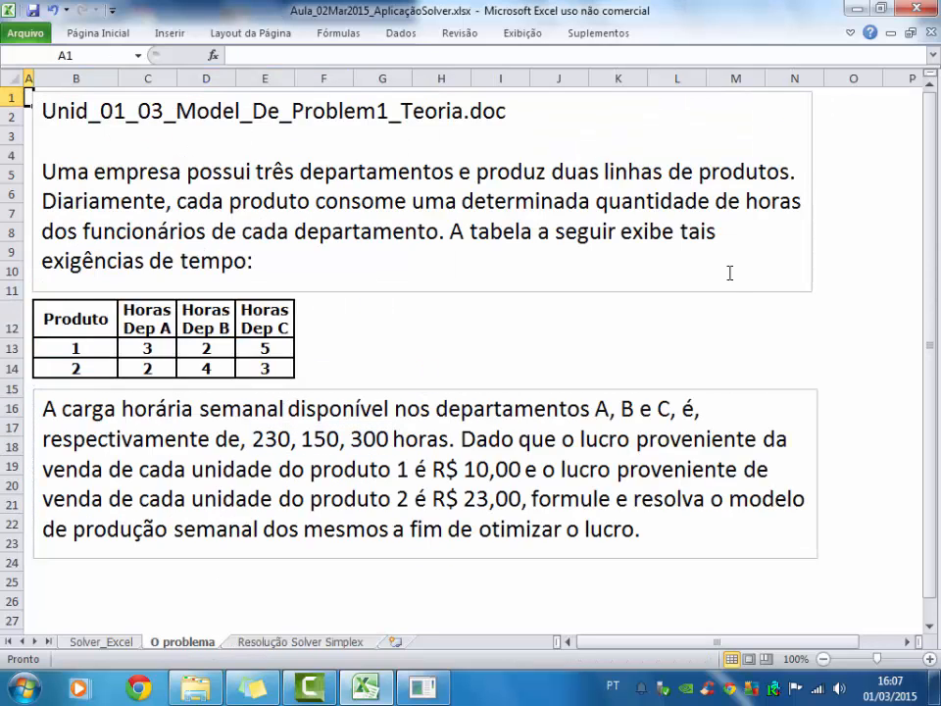
click(304, 642)
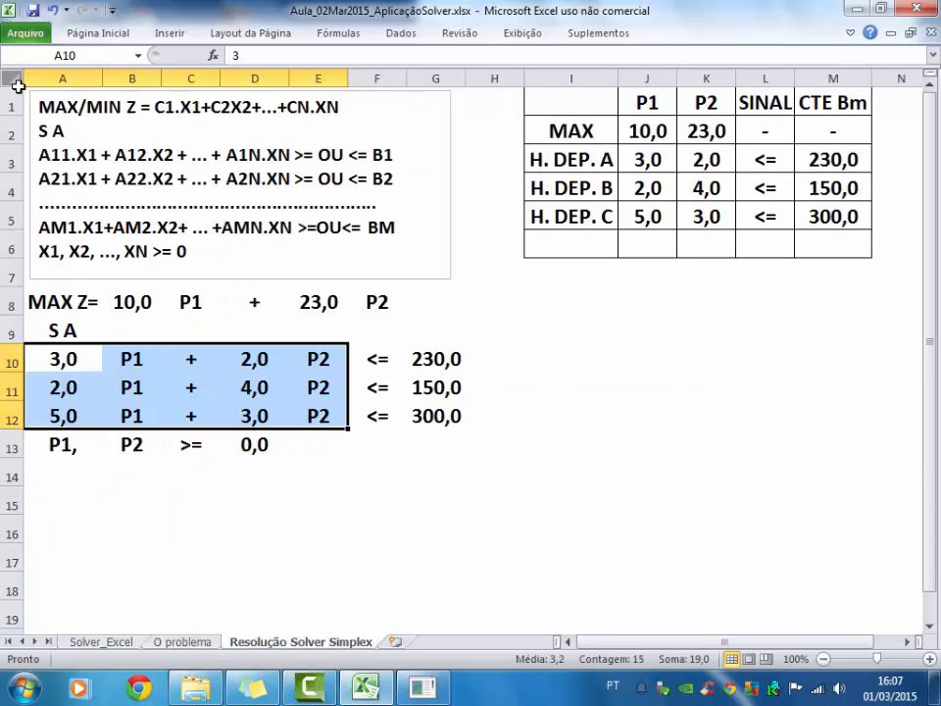
drag(37, 302, 430, 448)
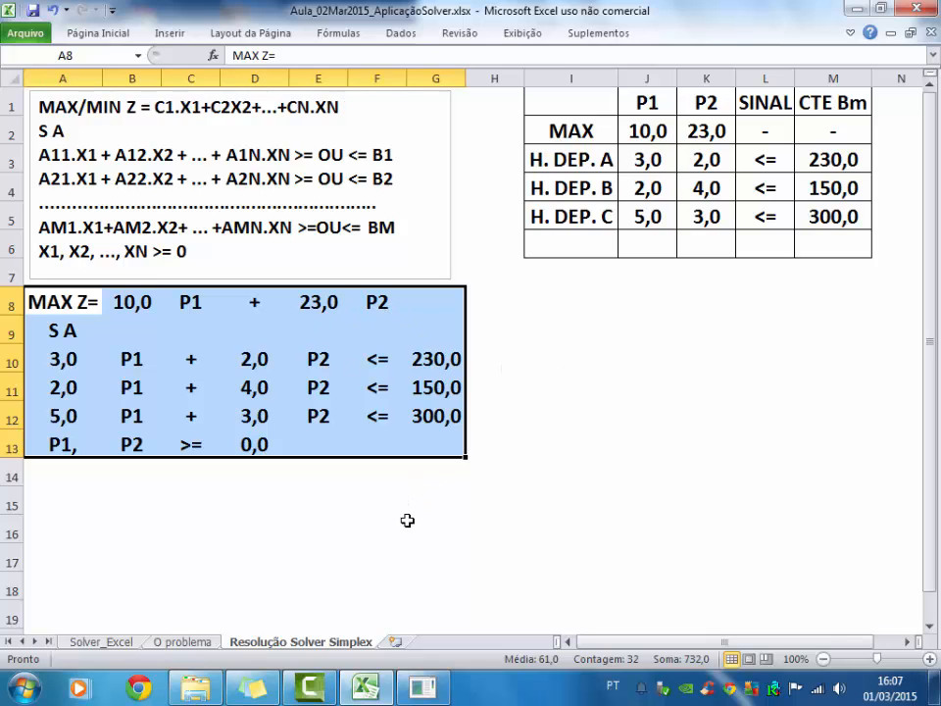
click(165, 645)
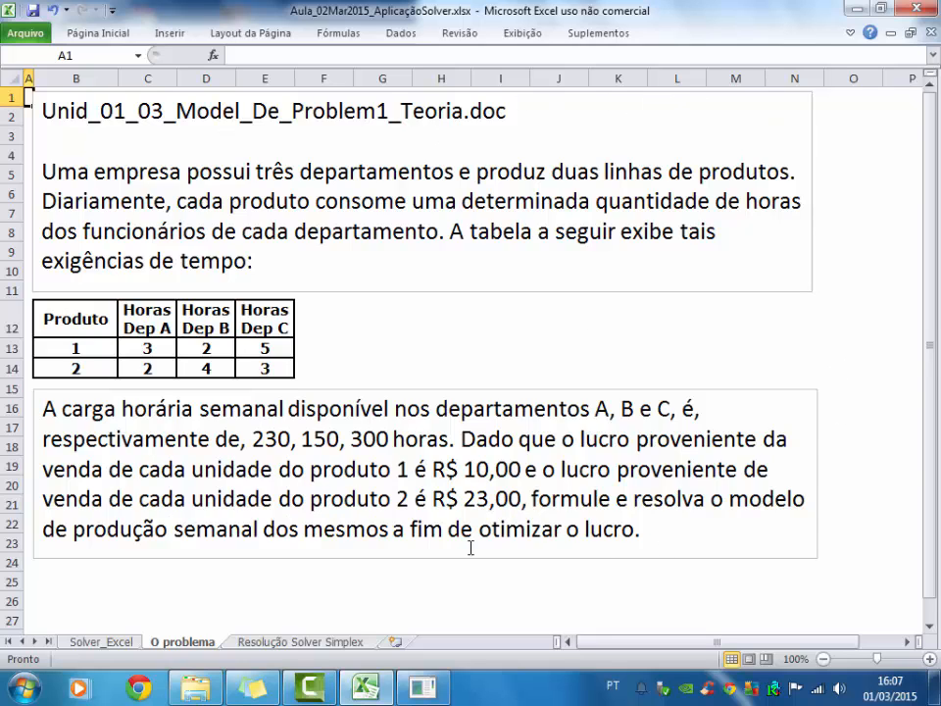
click(360, 647)
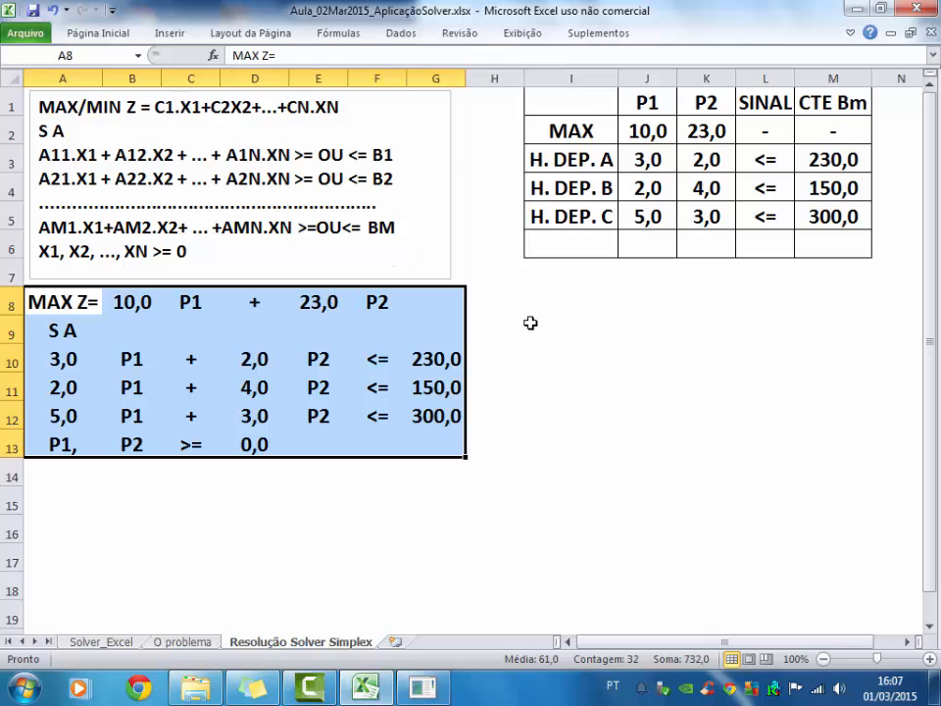
- Enable the Solver add-in among the available Excel add-ins
click(402, 35)
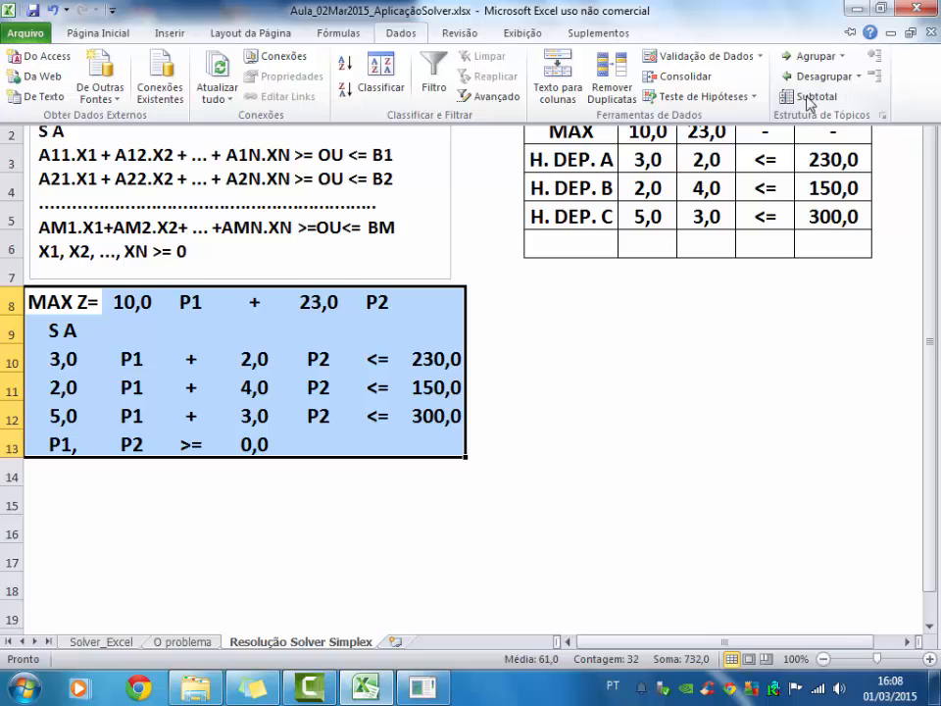
click(29, 34)
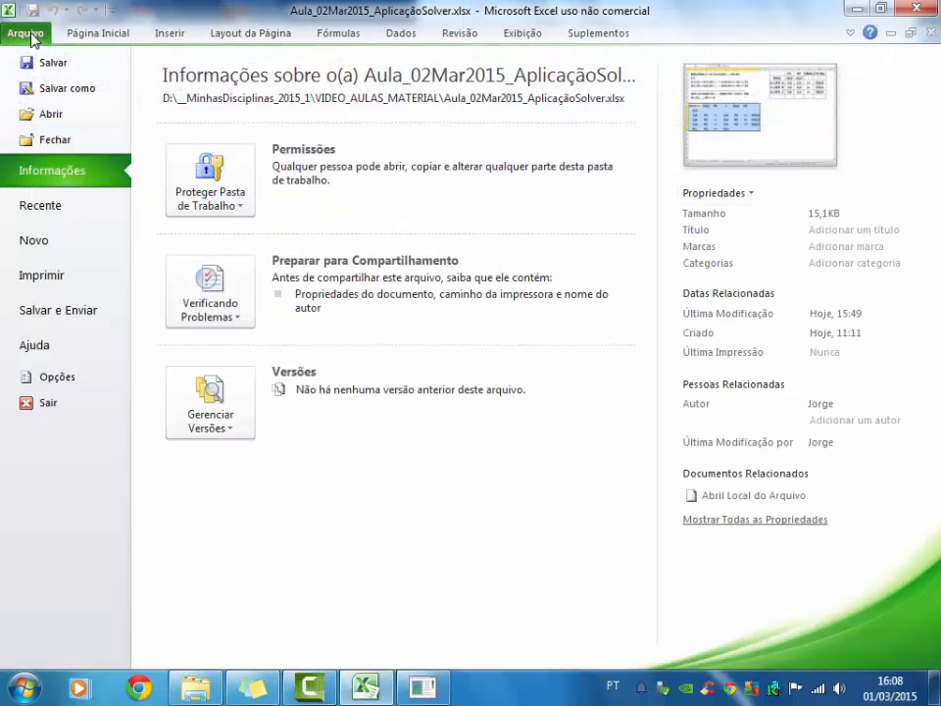
click(56, 378)
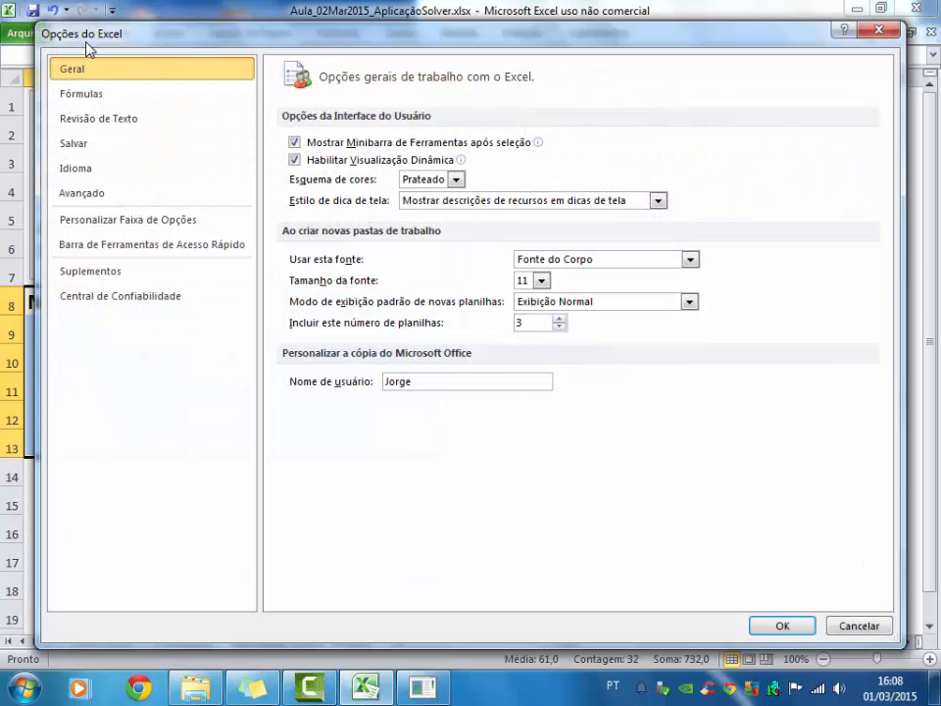
click(119, 273)
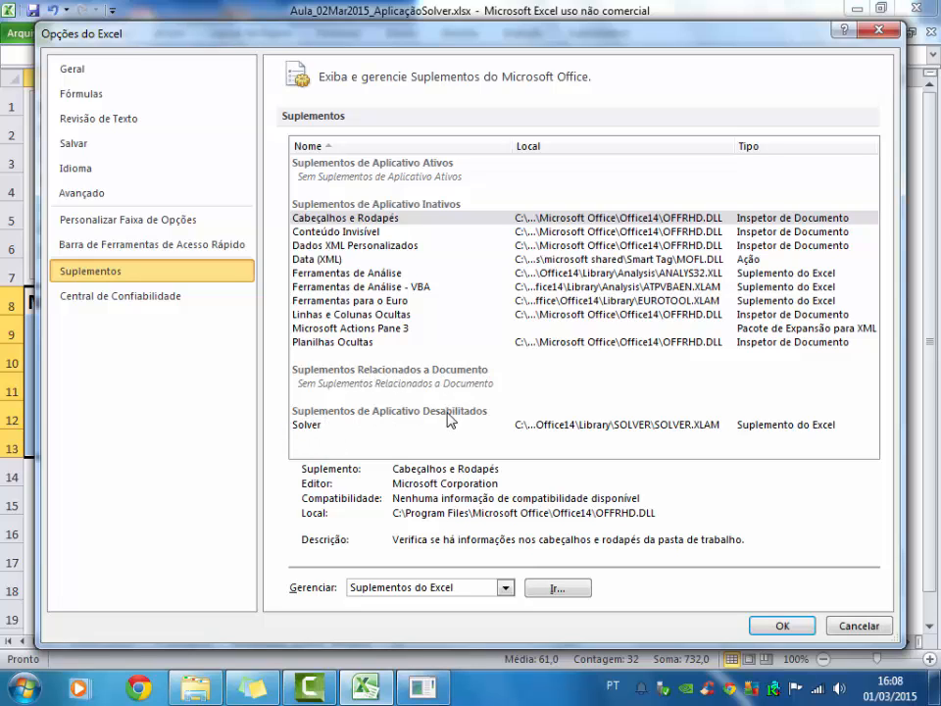
click(315, 428)
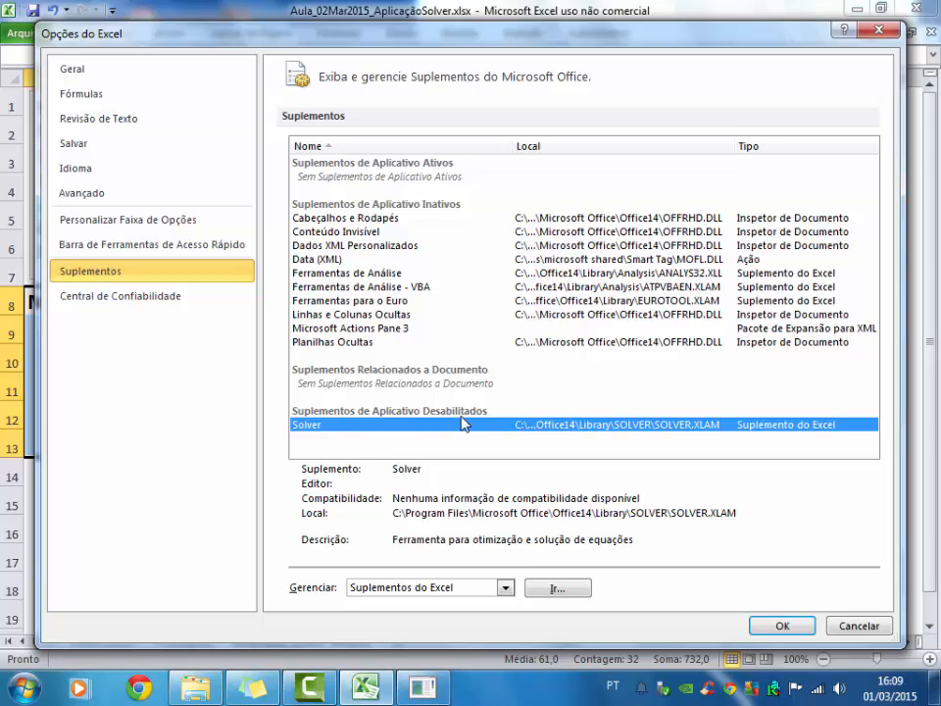
click(554, 588)
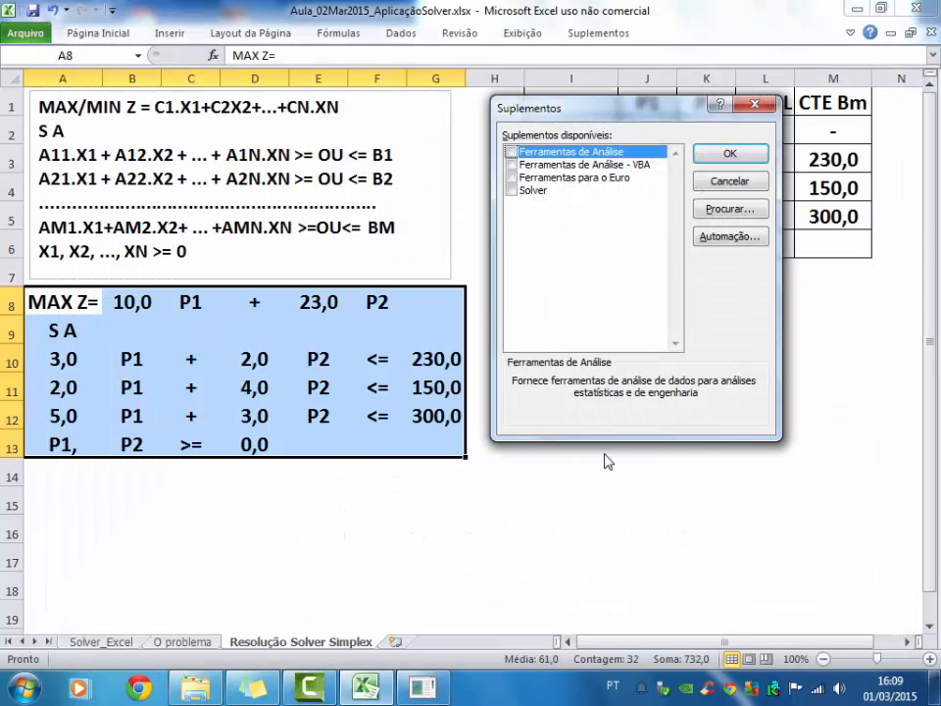
drag(563, 123, 552, 63)
click(500, 129)
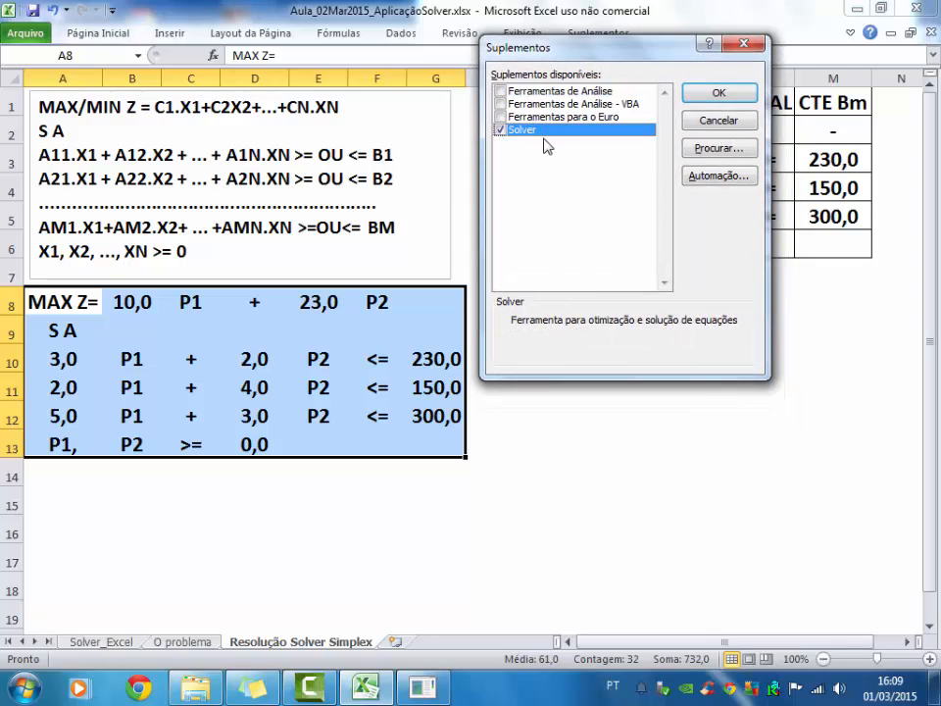
click(719, 94)
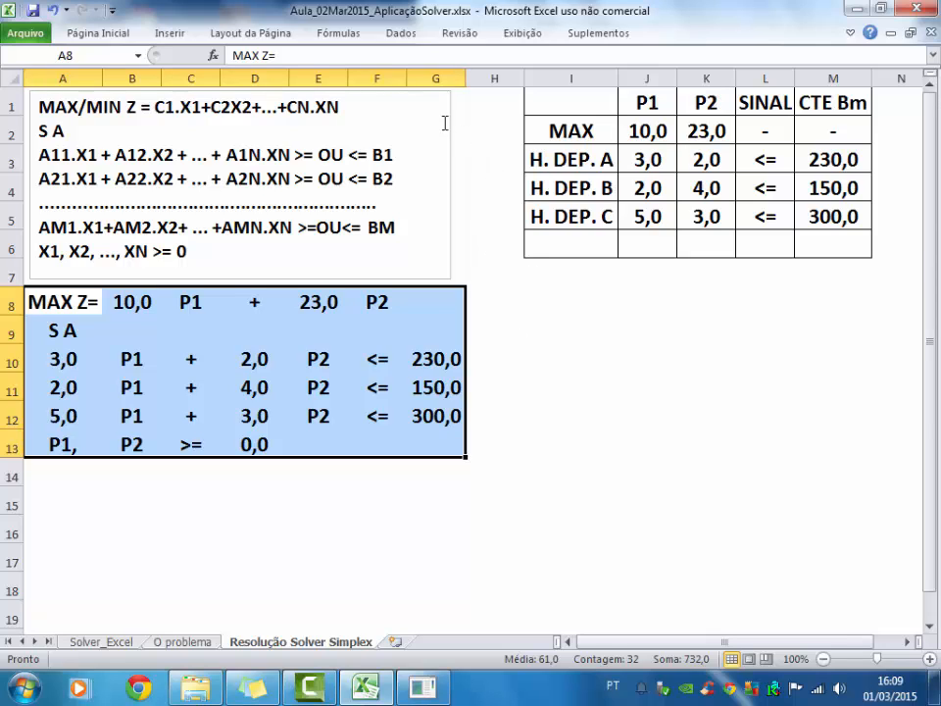
- Examine the Solver parameters for objective, variable cells, constraints and solving method, closing them without solving
click(401, 34)
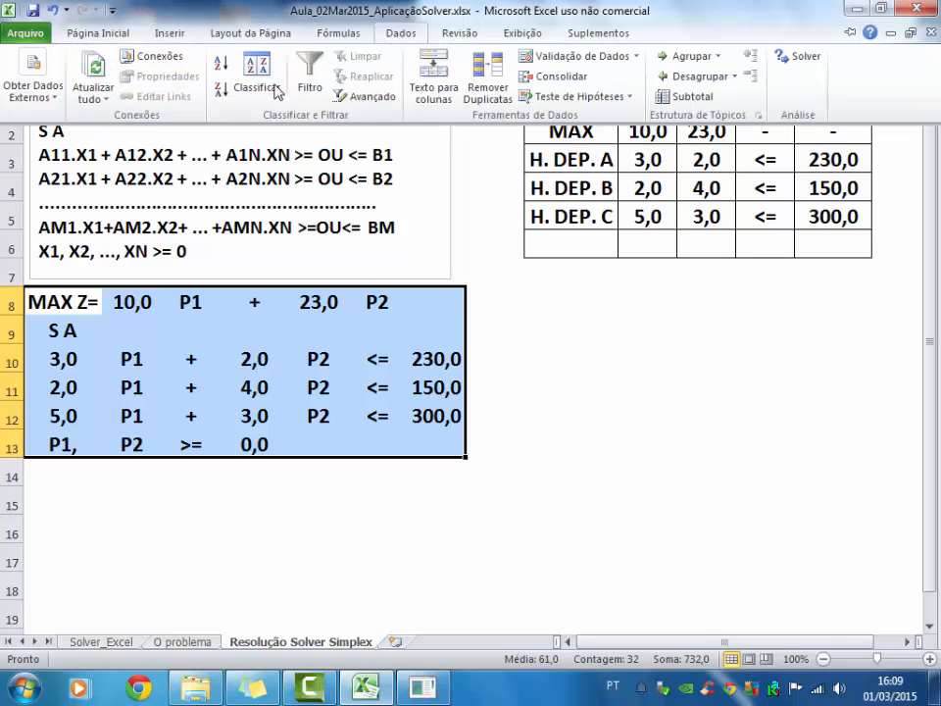
click(798, 61)
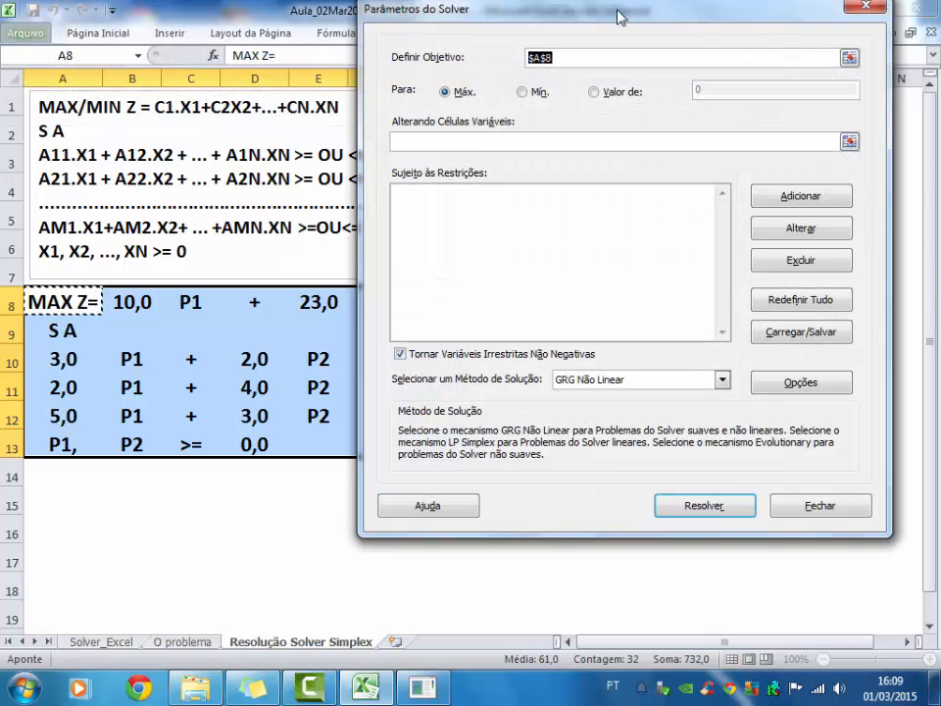
drag(617, 16, 684, 42)
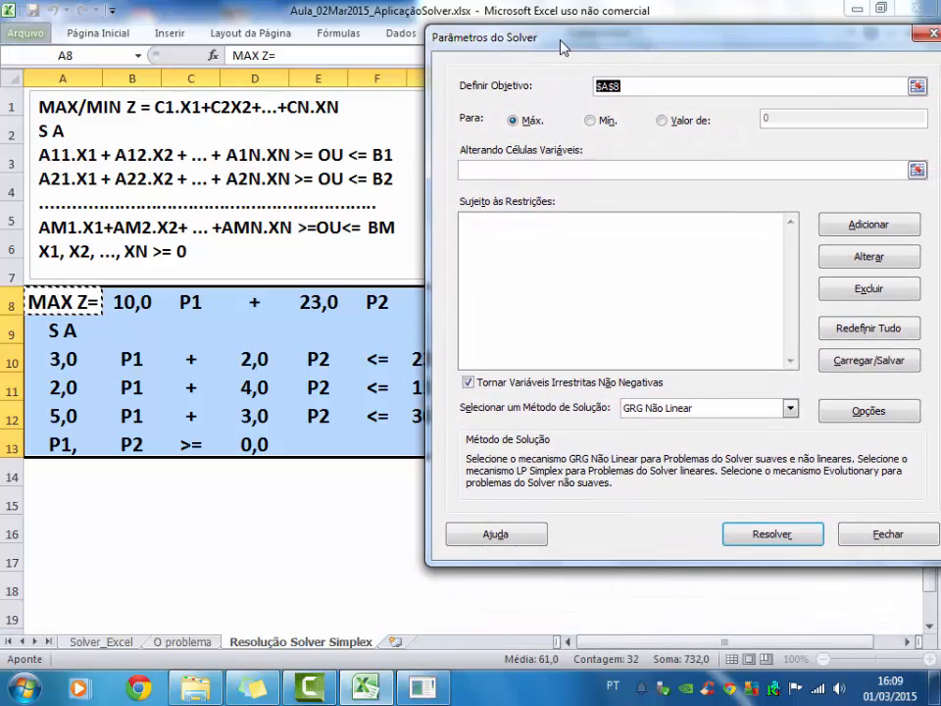
drag(560, 41, 560, 29)
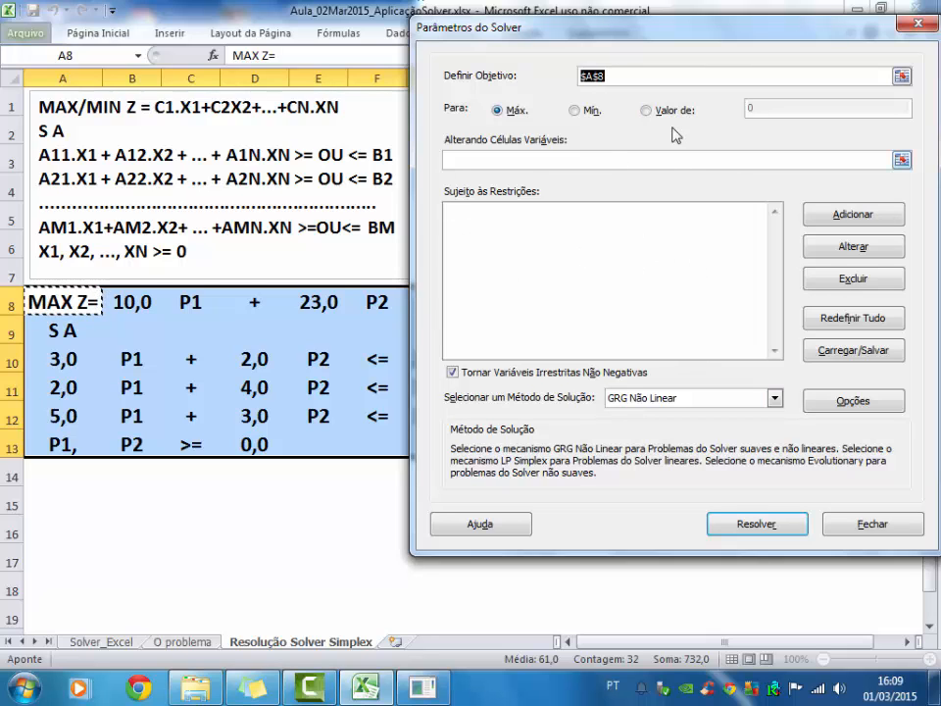
click(849, 526)
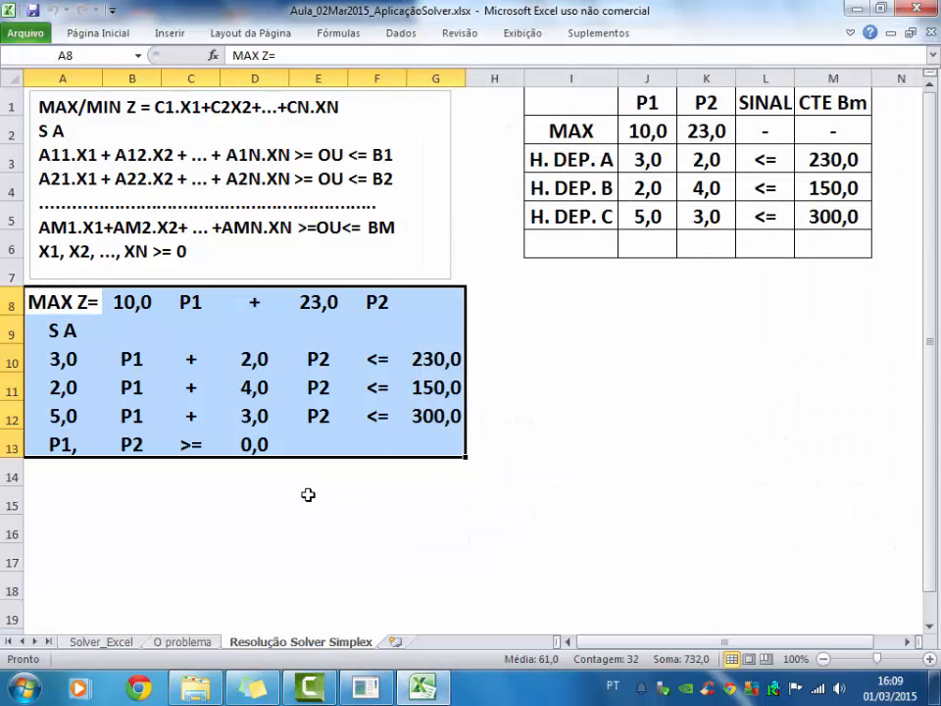
- Review each constraint's left side and hour limit in A10:G12, and the objective function in A8:F8
click(99, 507)
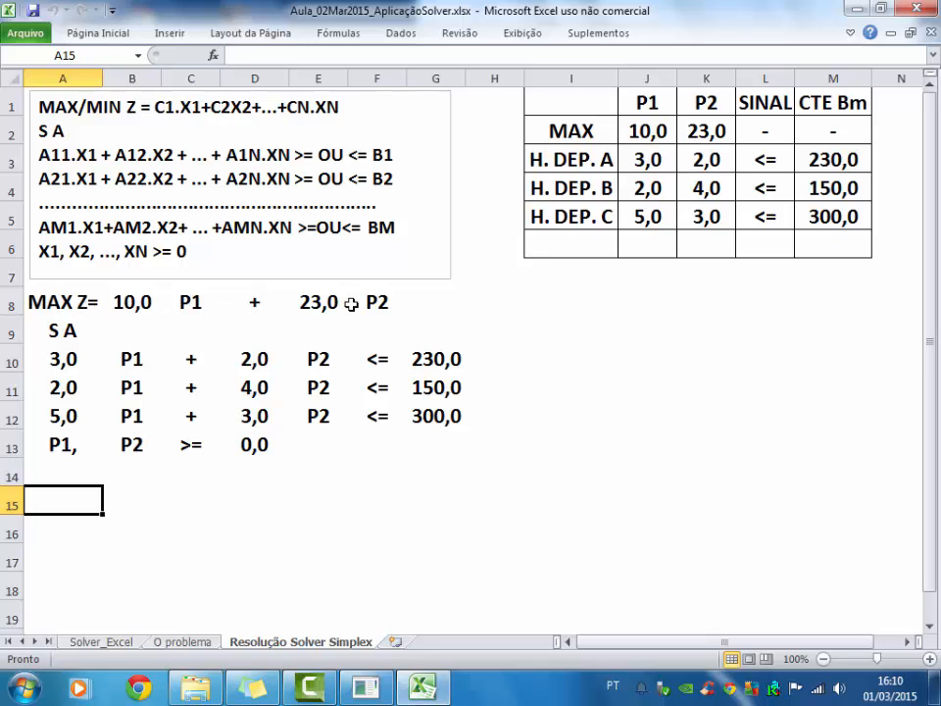
drag(59, 362, 341, 364)
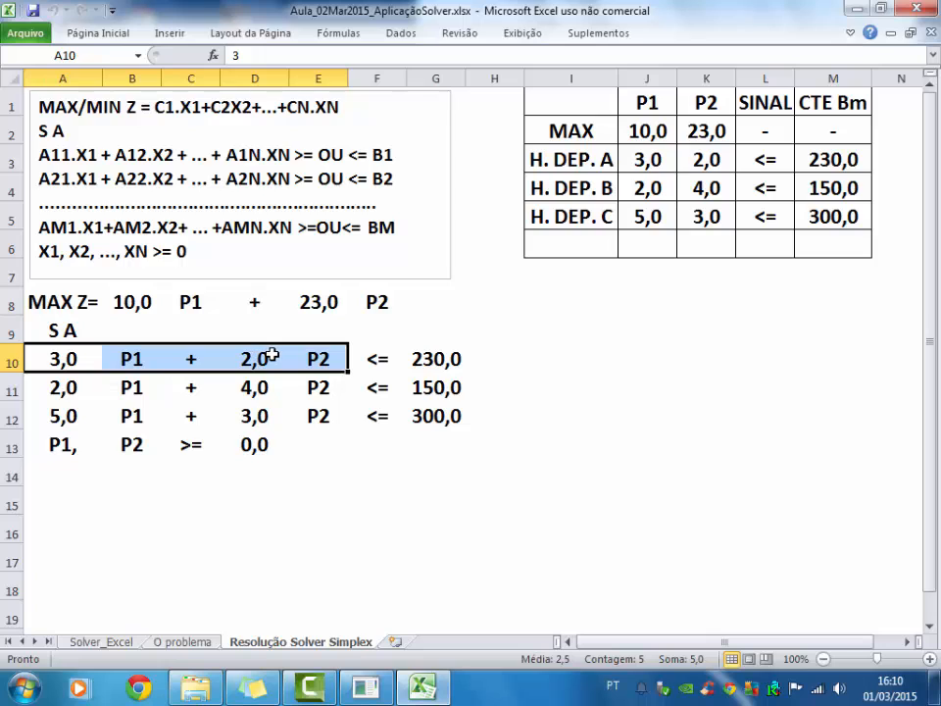
click(446, 365)
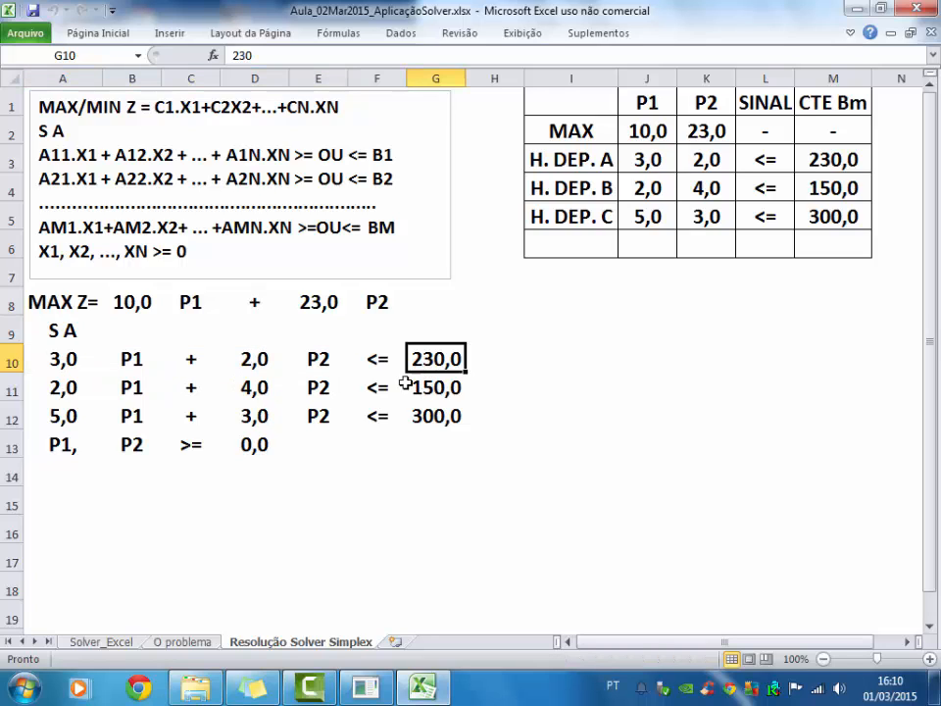
drag(29, 390, 304, 390)
click(431, 387)
drag(68, 415, 328, 424)
click(423, 421)
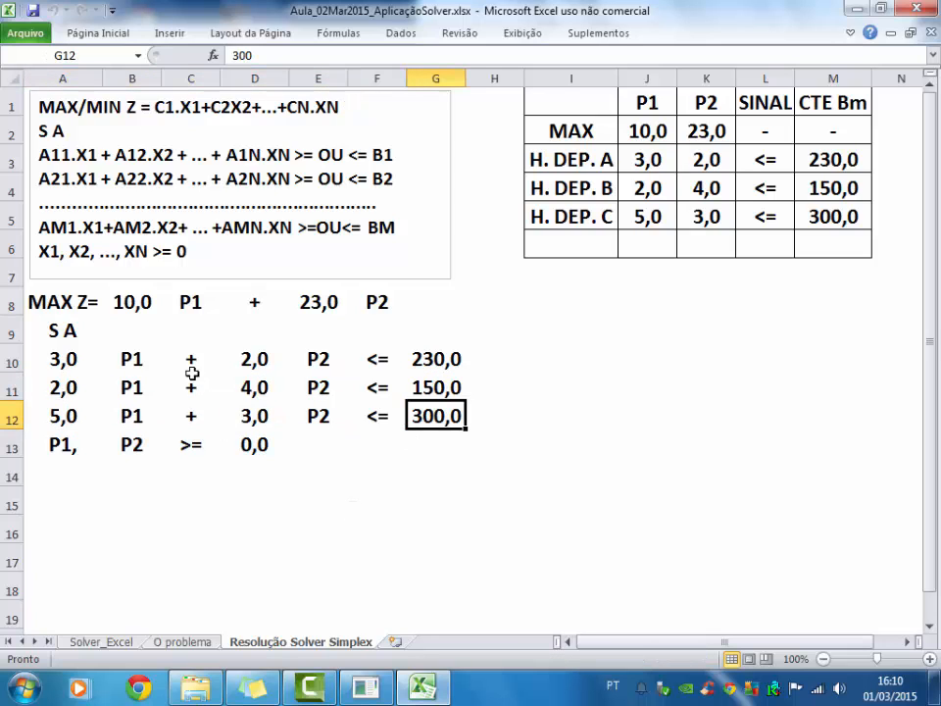
drag(136, 314, 367, 302)
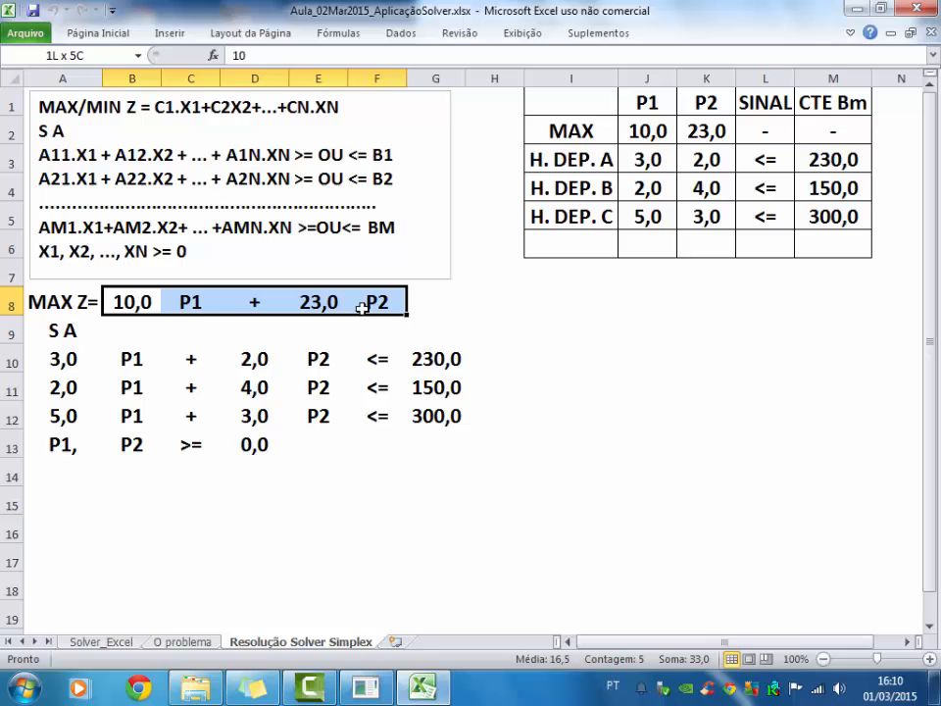
click(86, 302)
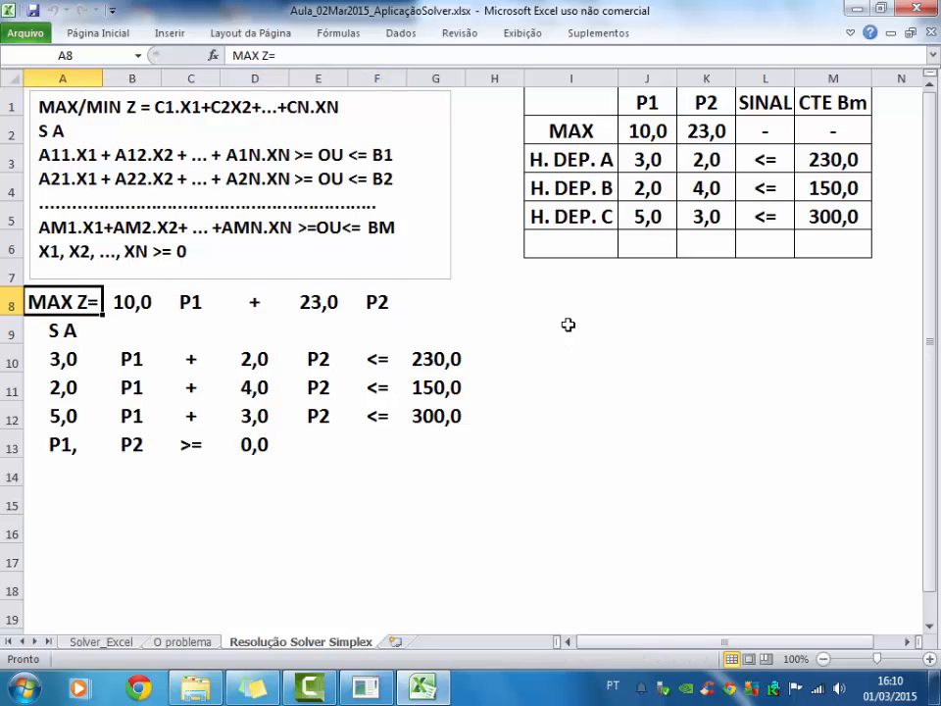
- Label I8 as "MAX Z=" and give the result cell J8 borders and a yellow fill
click(542, 300)
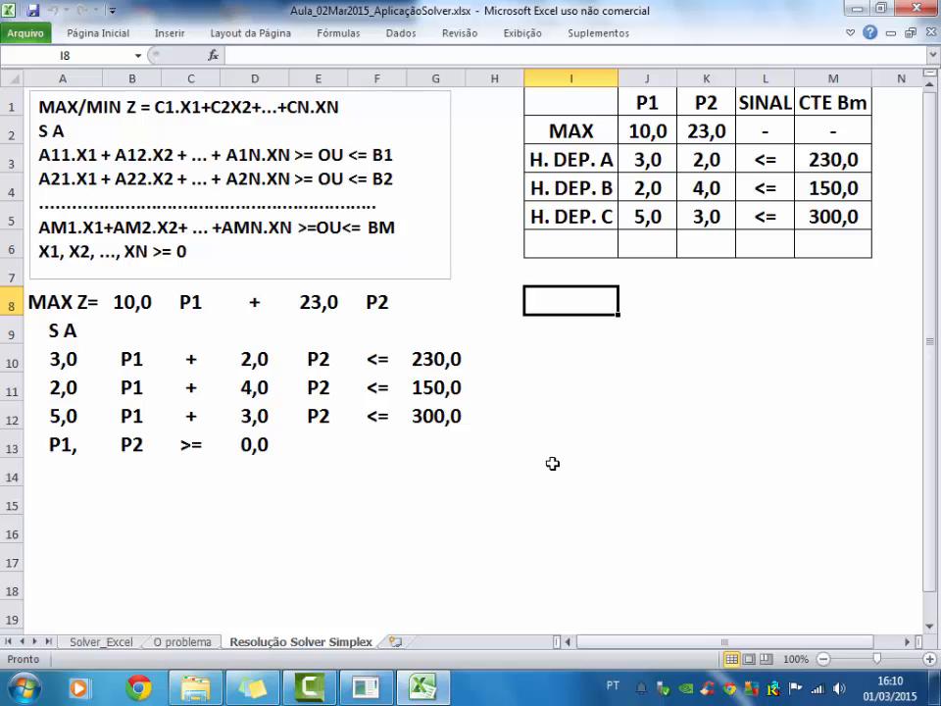
text(MAX Z=)
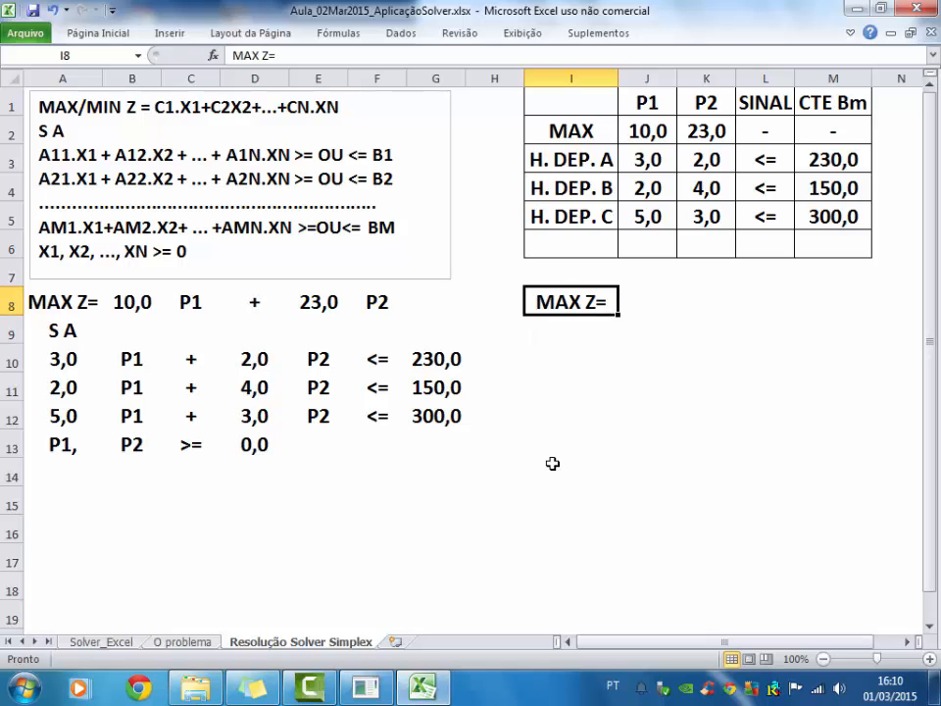
key(Tab)
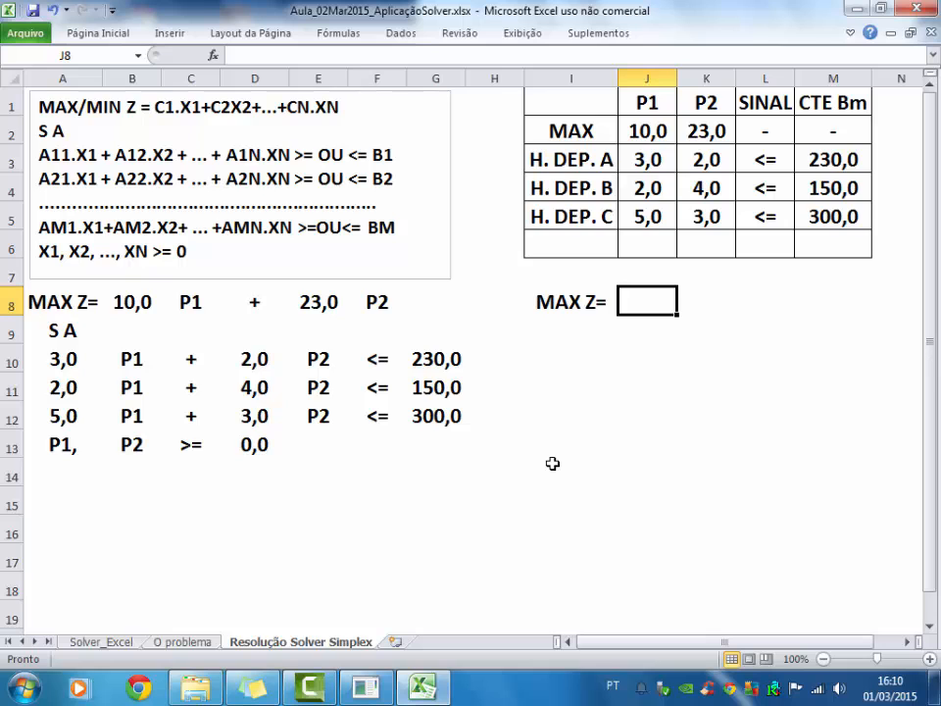
click(98, 33)
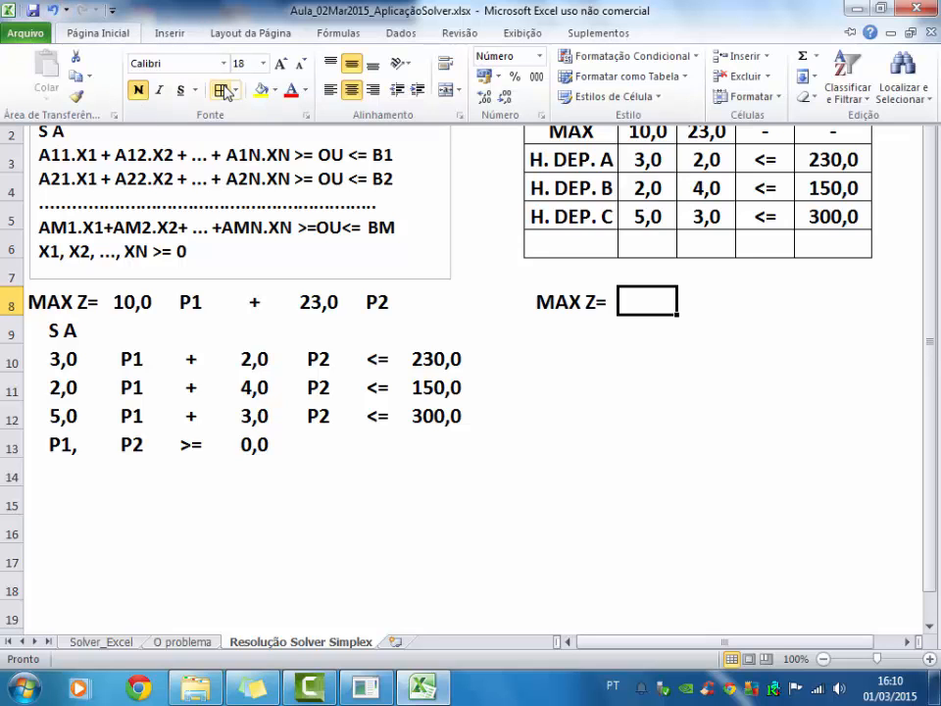
click(108, 35)
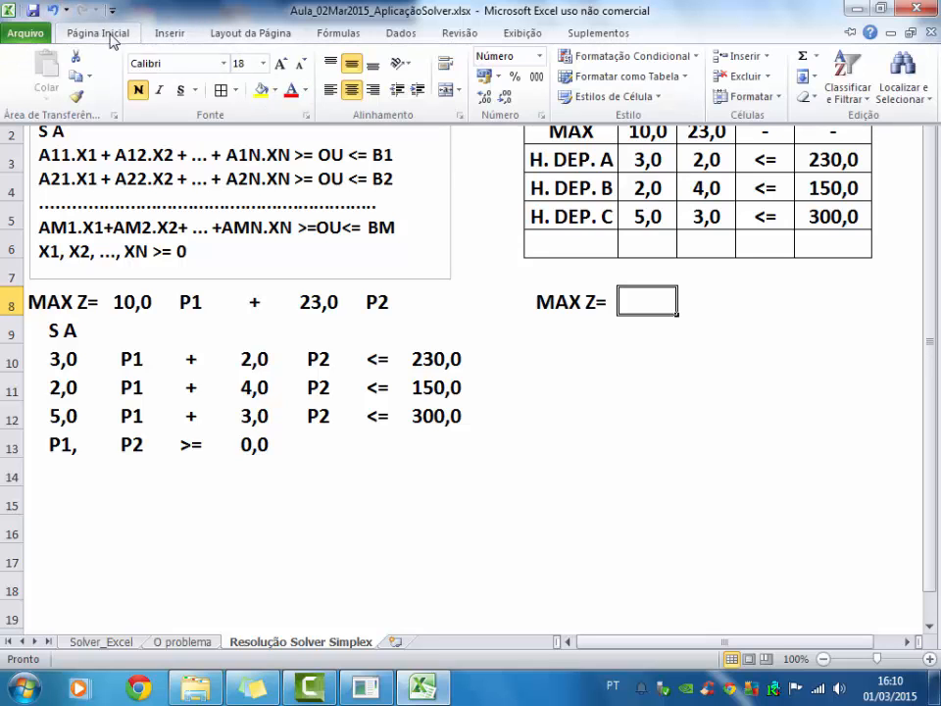
click(263, 98)
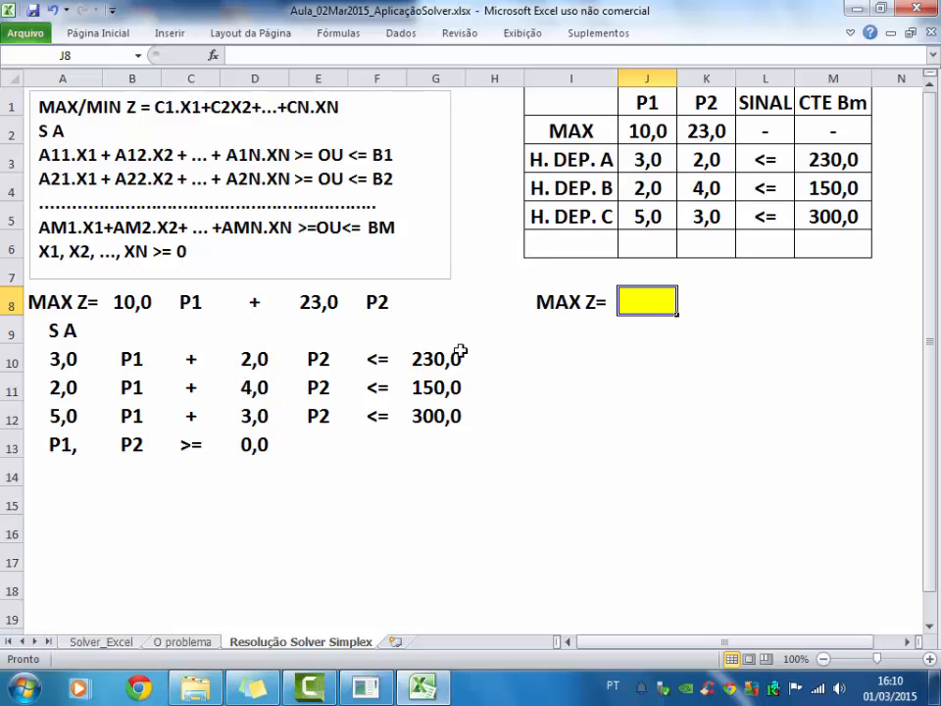
- Enter the variable labels "P1=" in I9 and "P2=" in I10
click(569, 329)
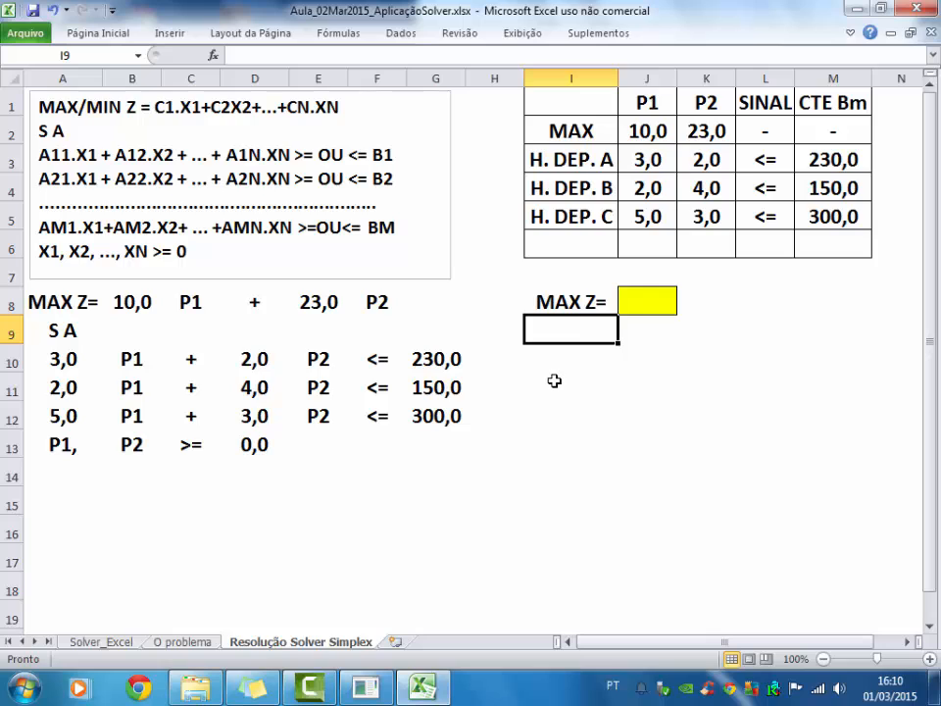
text(P1=)
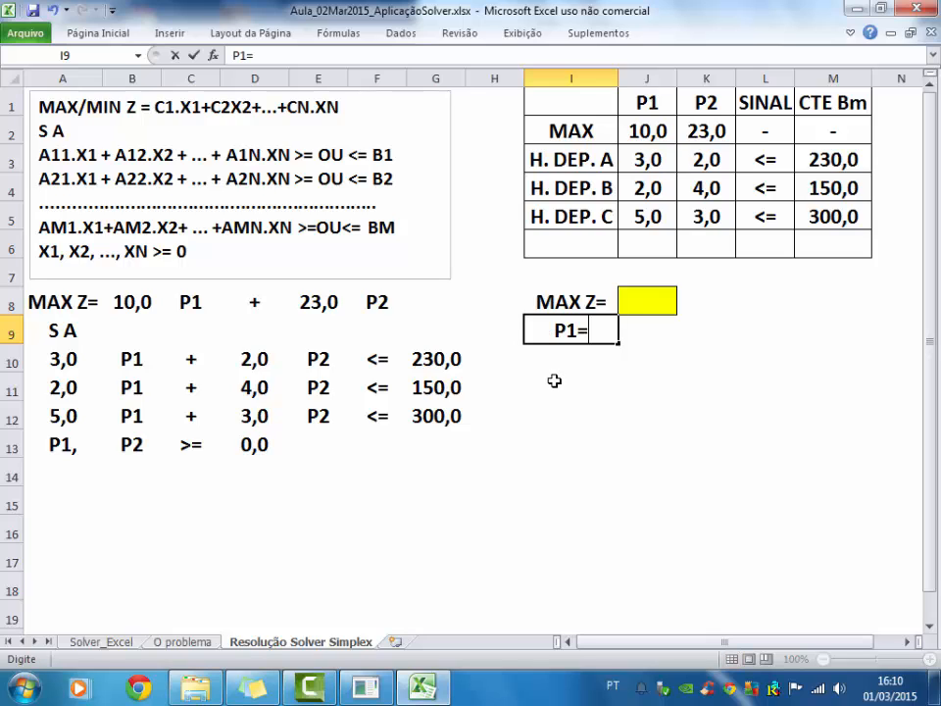
key(Return)
text(P2=)
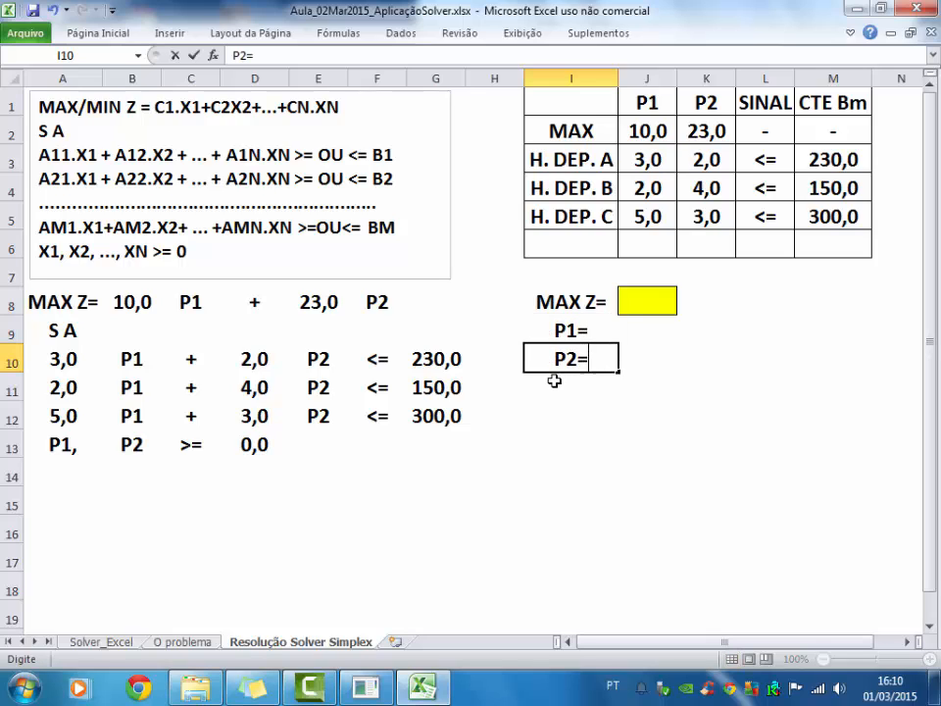
key(Return)
- Apply borders and a yellow fill to the variable cells J9:J10
key(Up)
key(Up)
key(Right)
key(shift+Down)
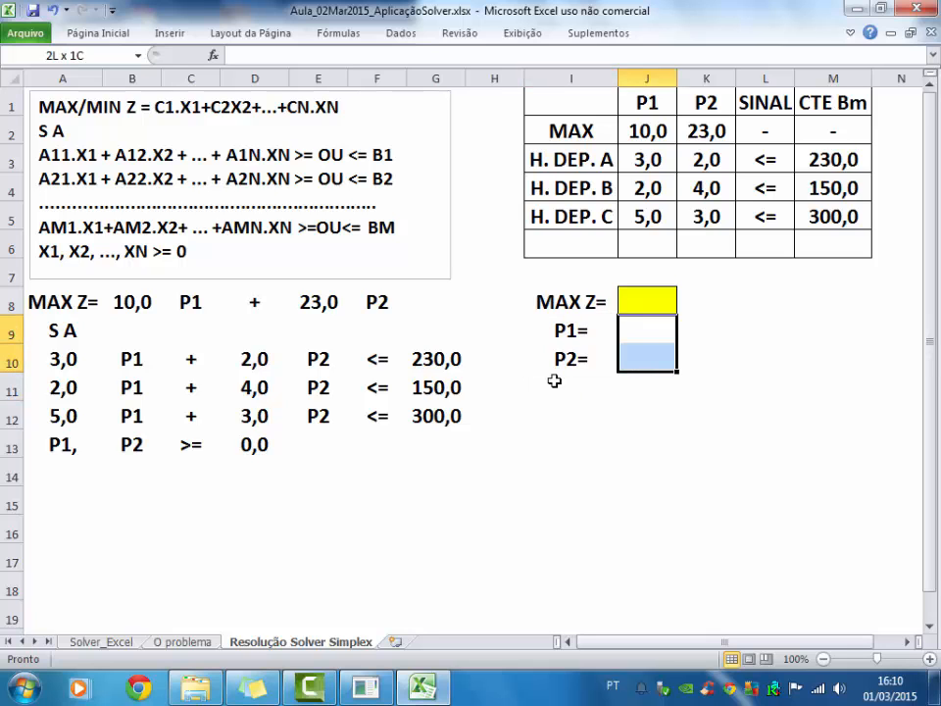
click(98, 33)
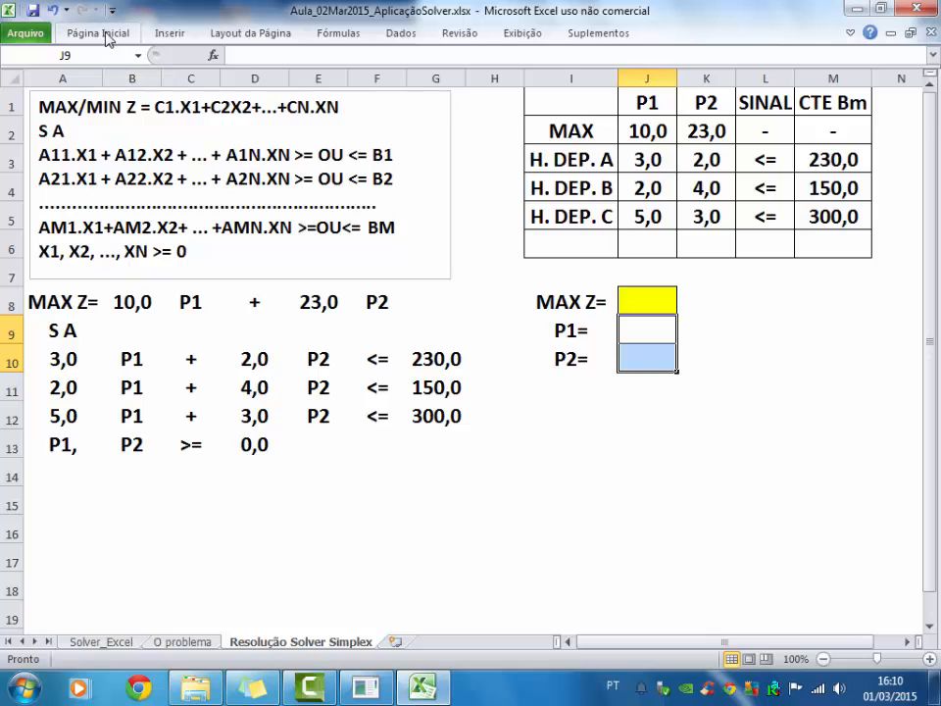
click(96, 33)
click(261, 91)
click(730, 446)
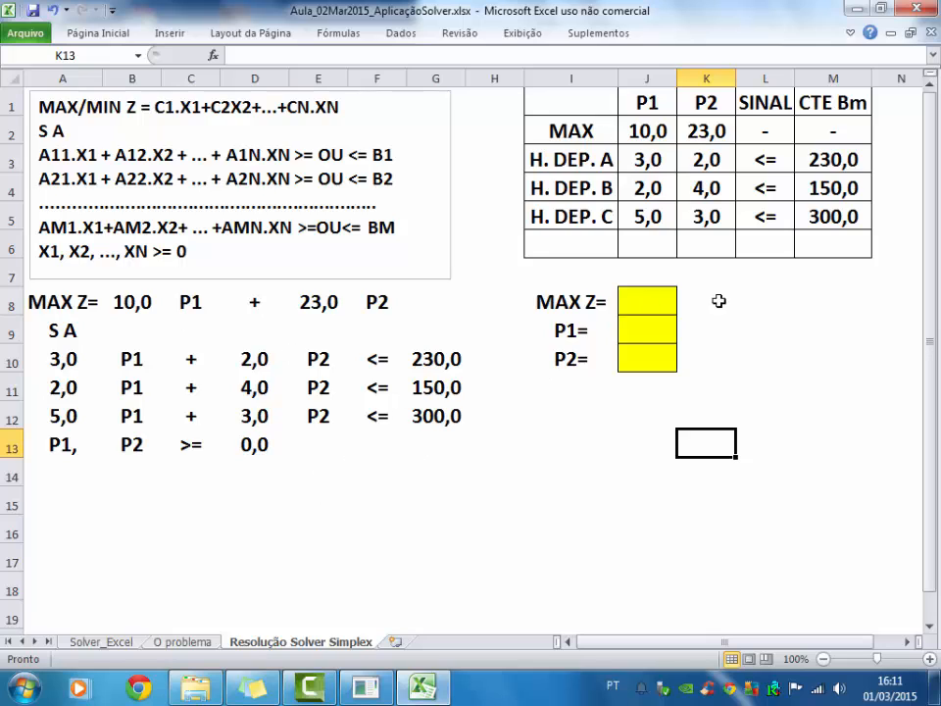
- Enter the objective function formula =B8*J9+E8*J10 in the MAX Z result cell J8
click(647, 304)
text(=)
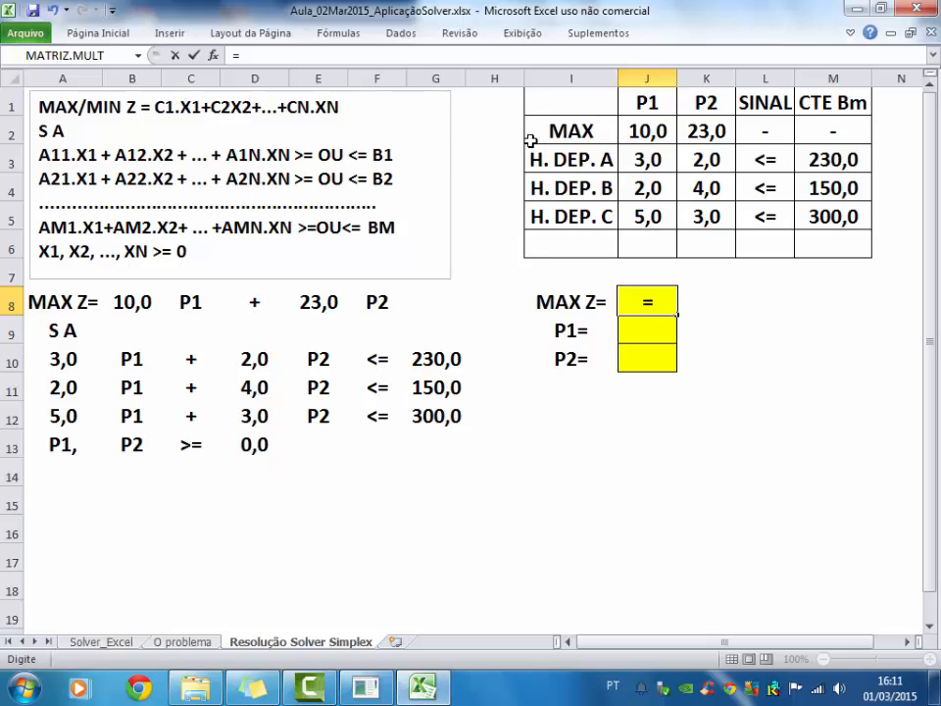
click(138, 302)
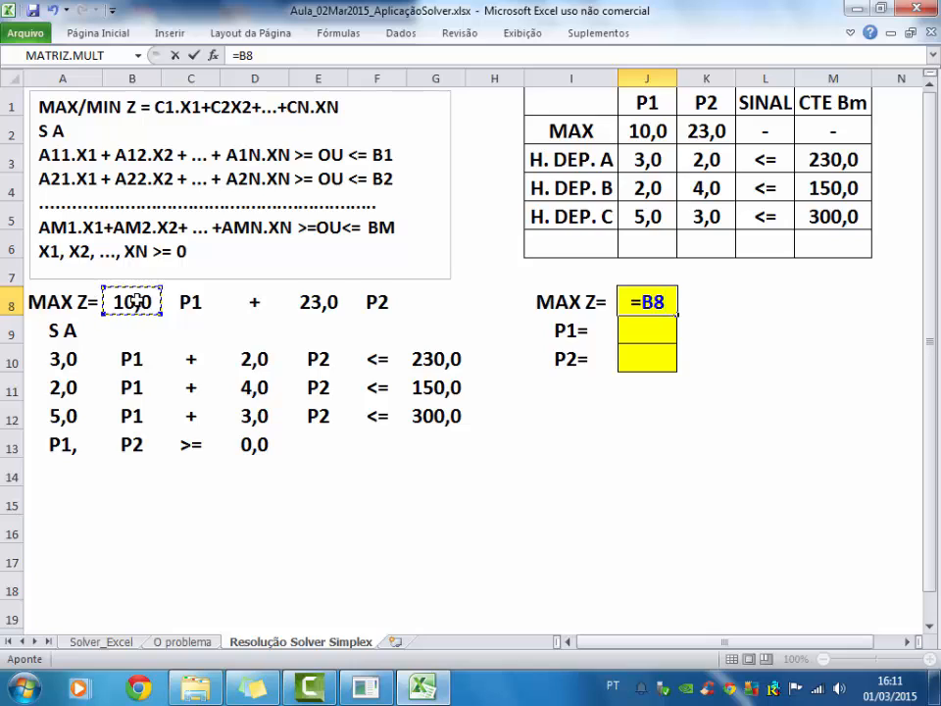
text(*)
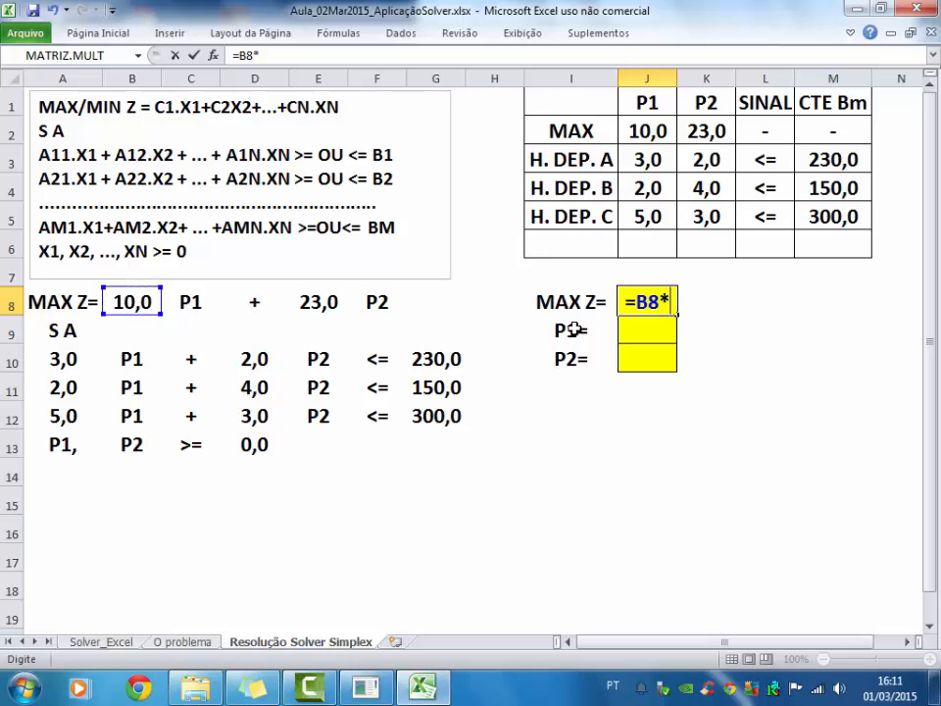
click(650, 327)
text(+)
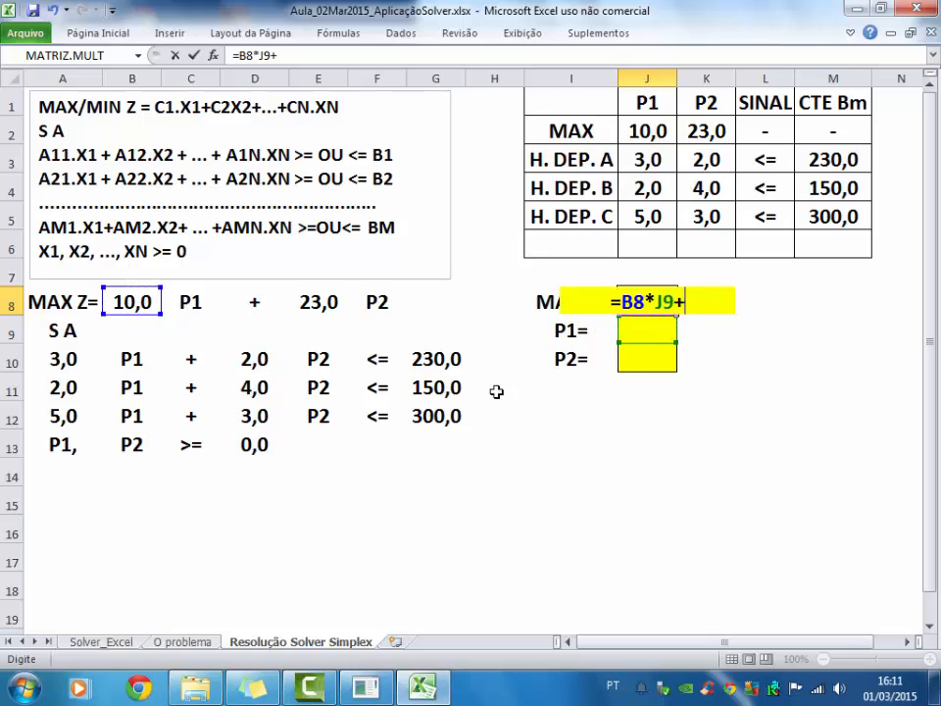
click(320, 301)
text(*)
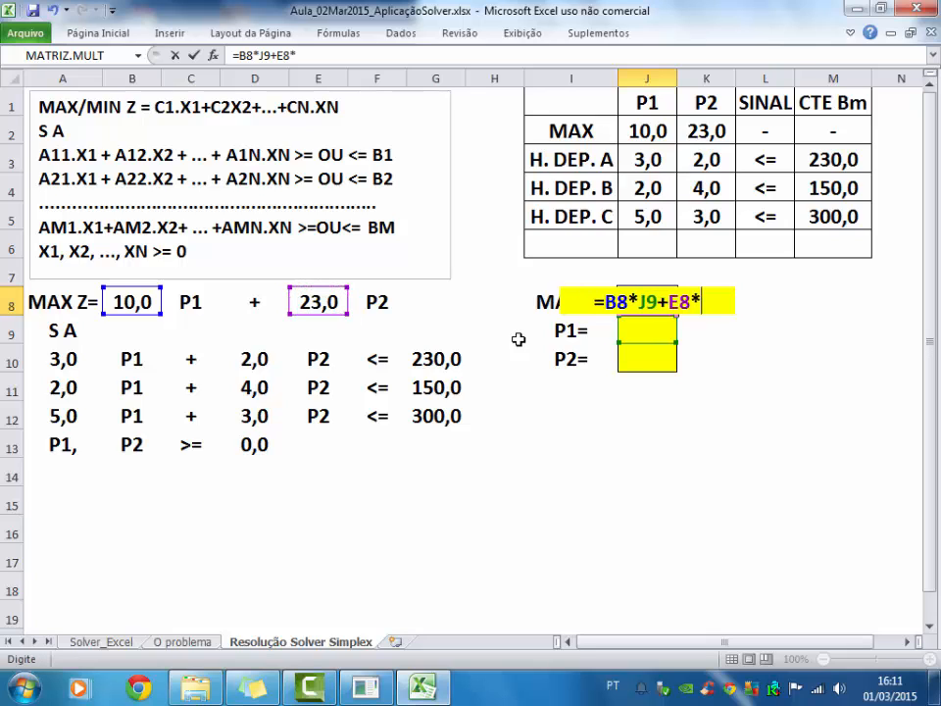
click(631, 358)
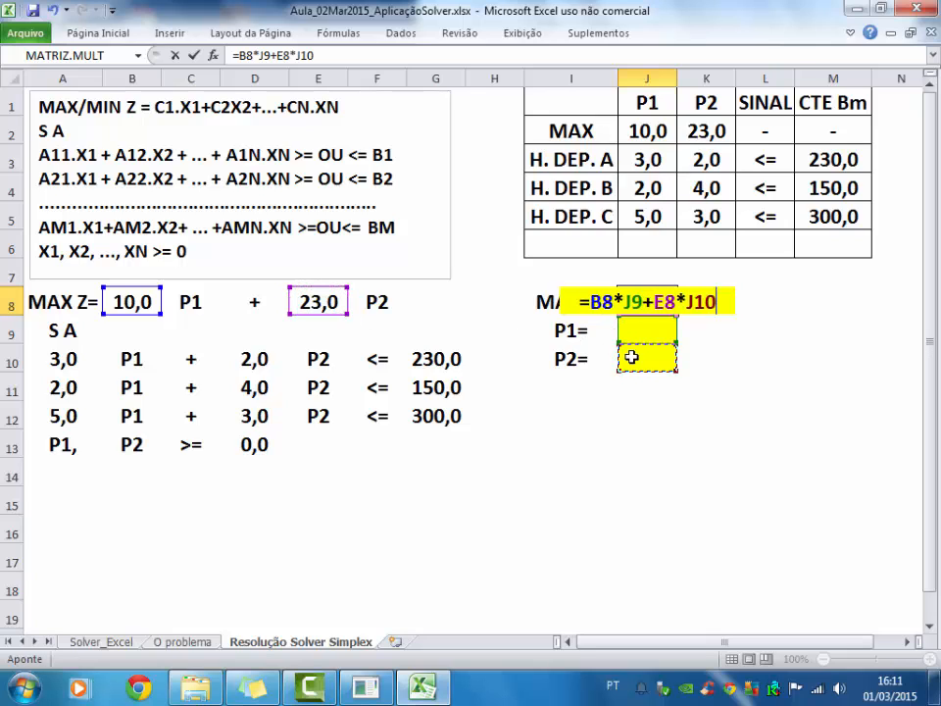
key(Return)
- Review the cell references in the J8 objective formula and the constraints in A10:G12, particularly the first constraint's left side, sign and limit
click(649, 303)
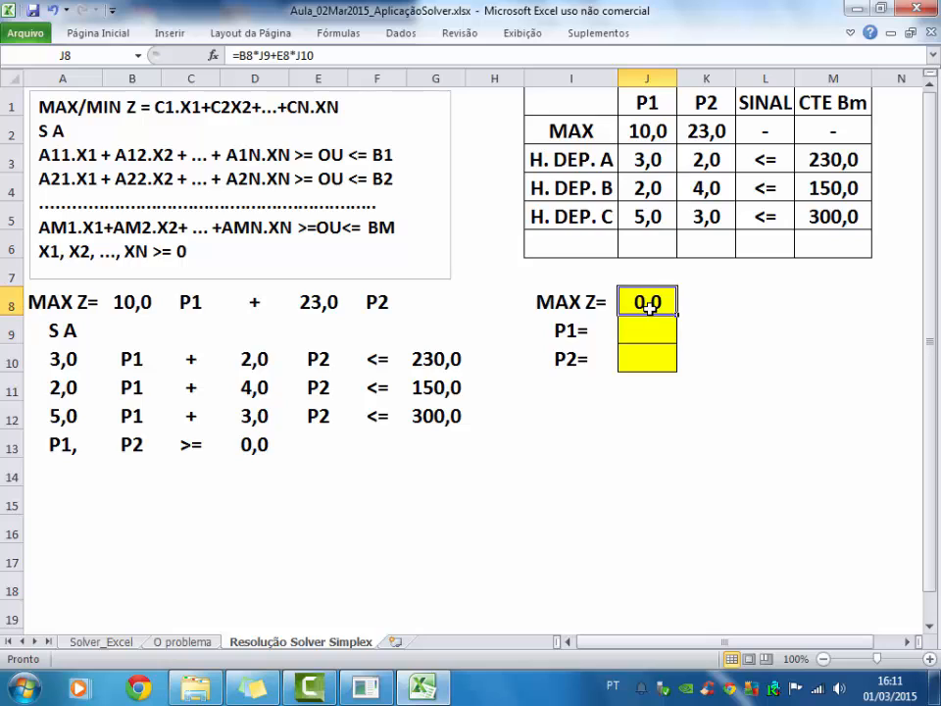
key(F2)
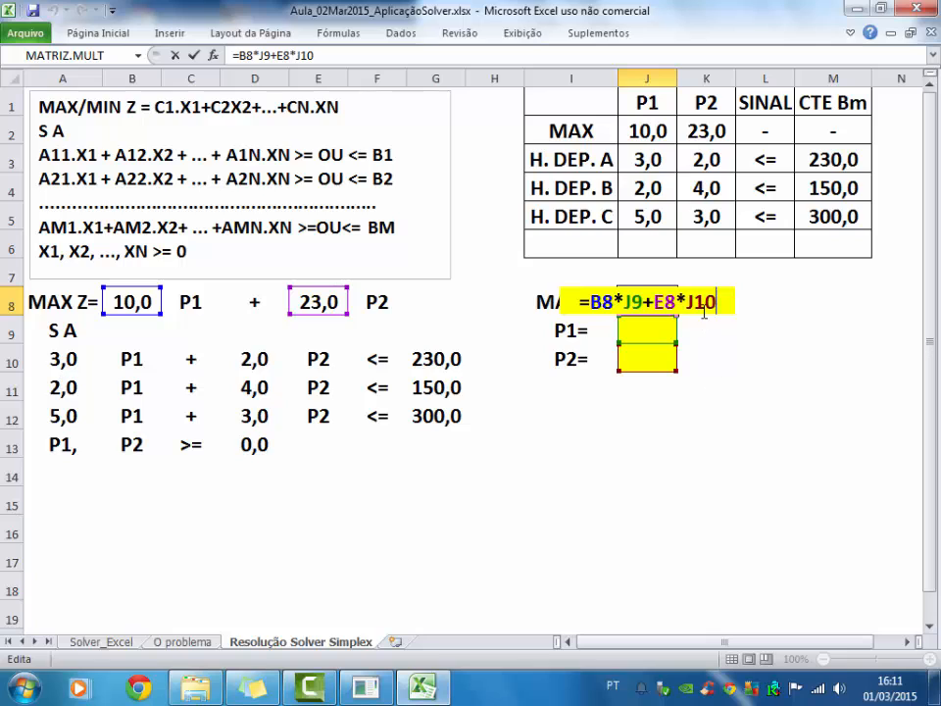
key(Return)
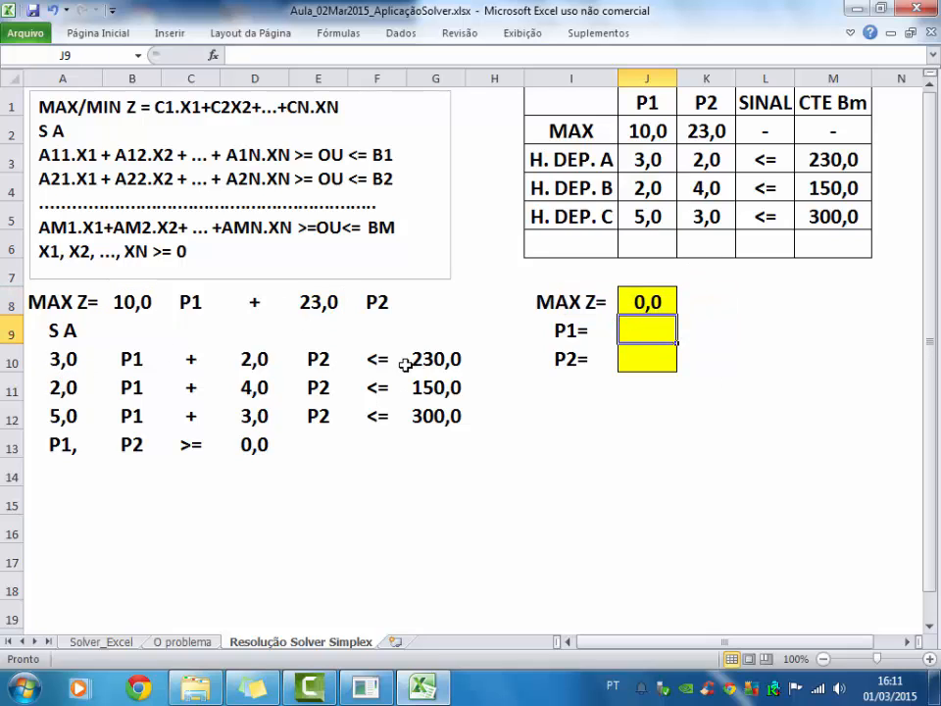
drag(87, 364, 441, 415)
click(546, 400)
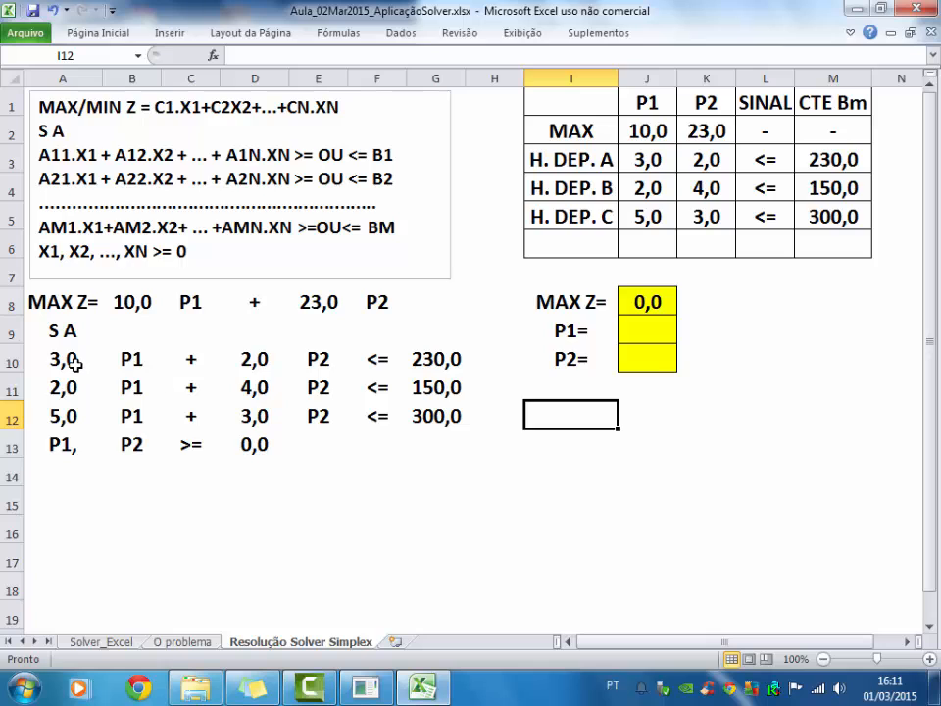
drag(310, 362, 81, 362)
click(370, 356)
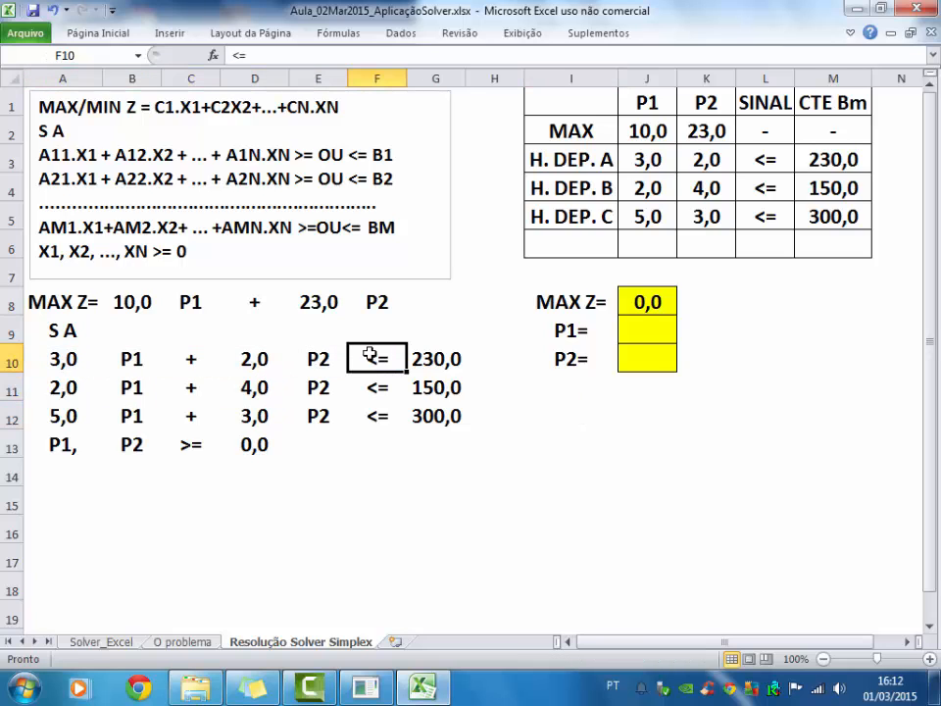
click(459, 360)
- Enter the constraint table headers "REF CEL", "SINAL" and "REST" in I12:K12
click(577, 403)
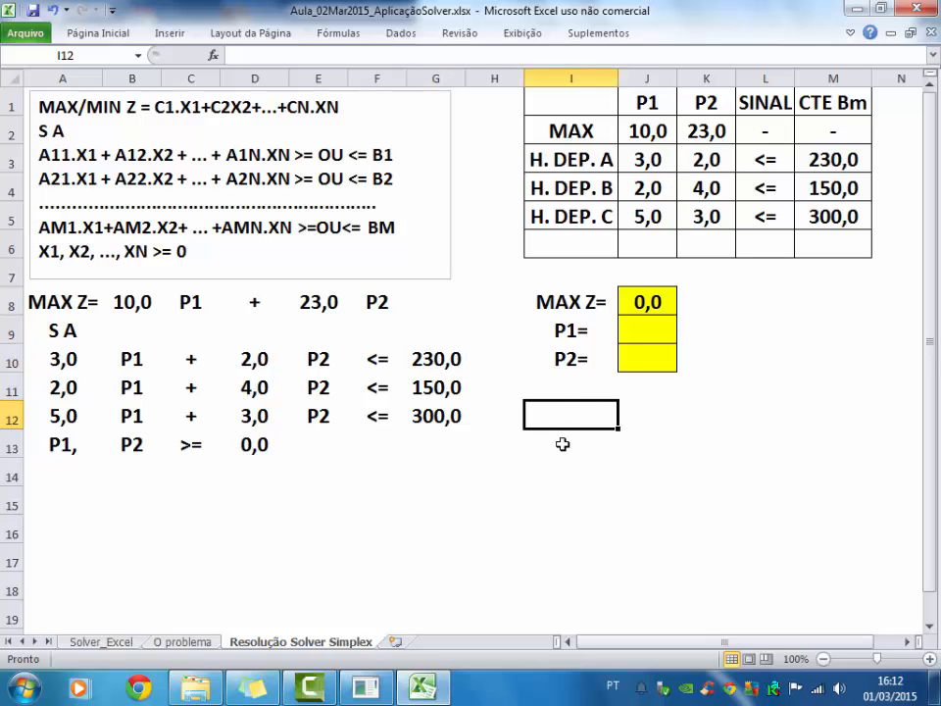
text(1º)
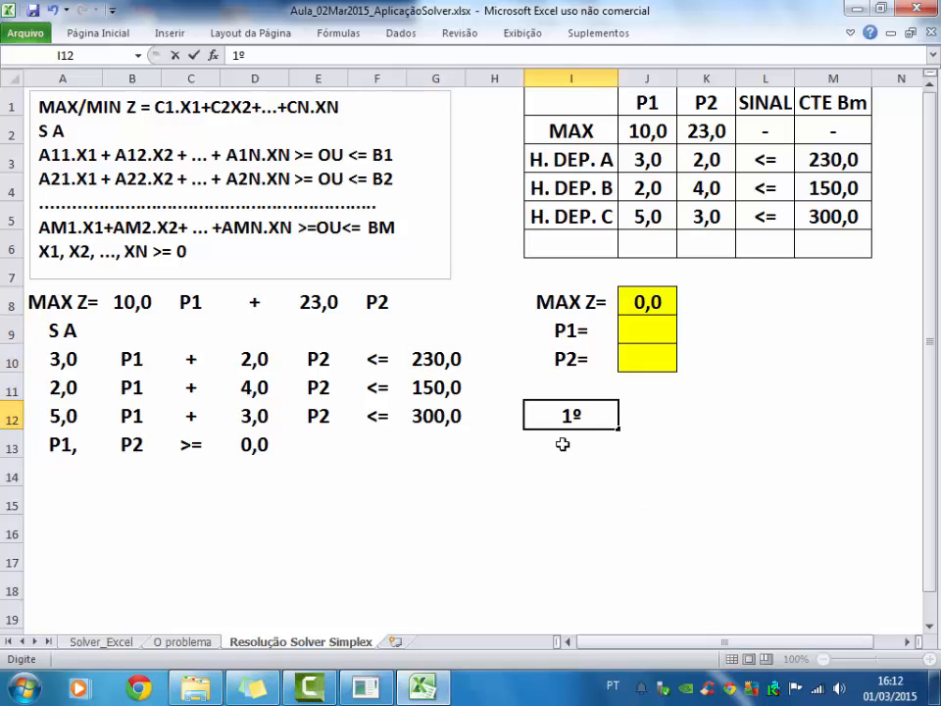
key(BackSpace)
key(BackSpace)
text(REF CEL)
key(Tab)
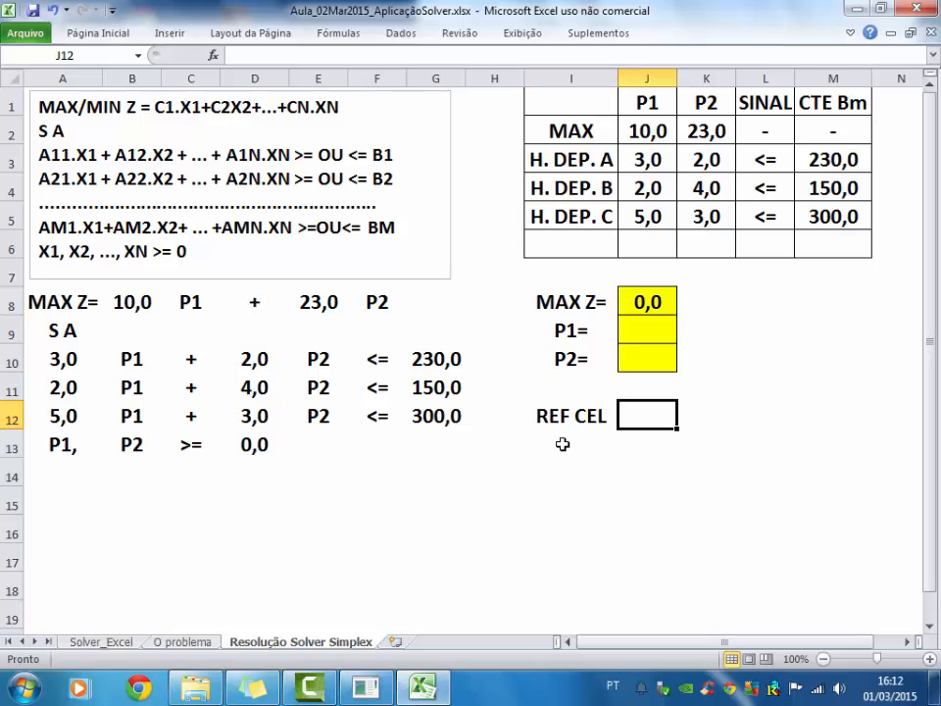
text(SINAL)
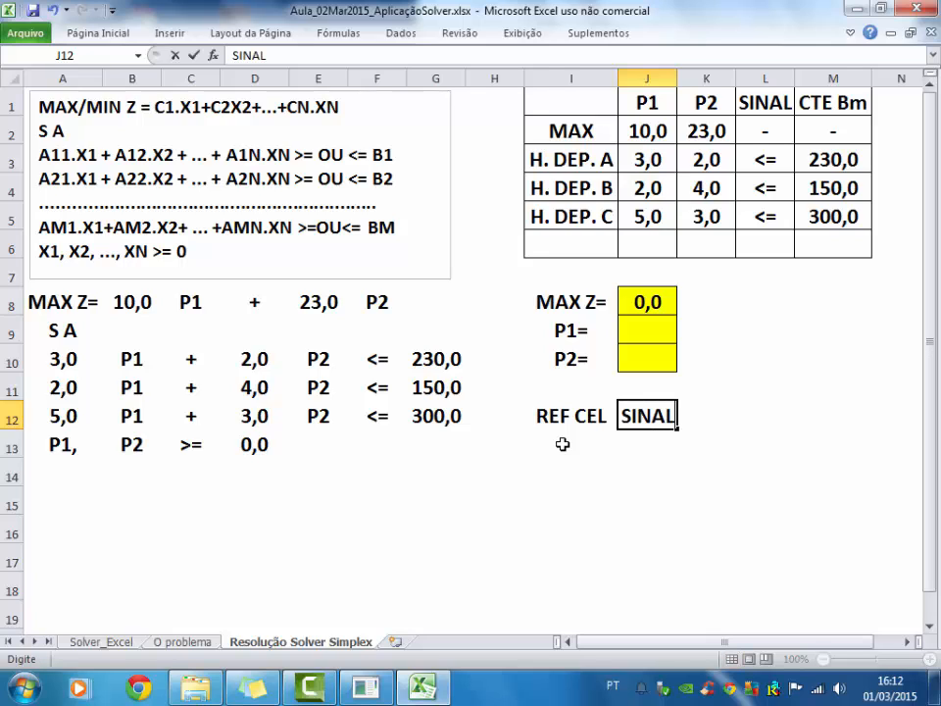
key(Tab)
text(RES)
key(Return)
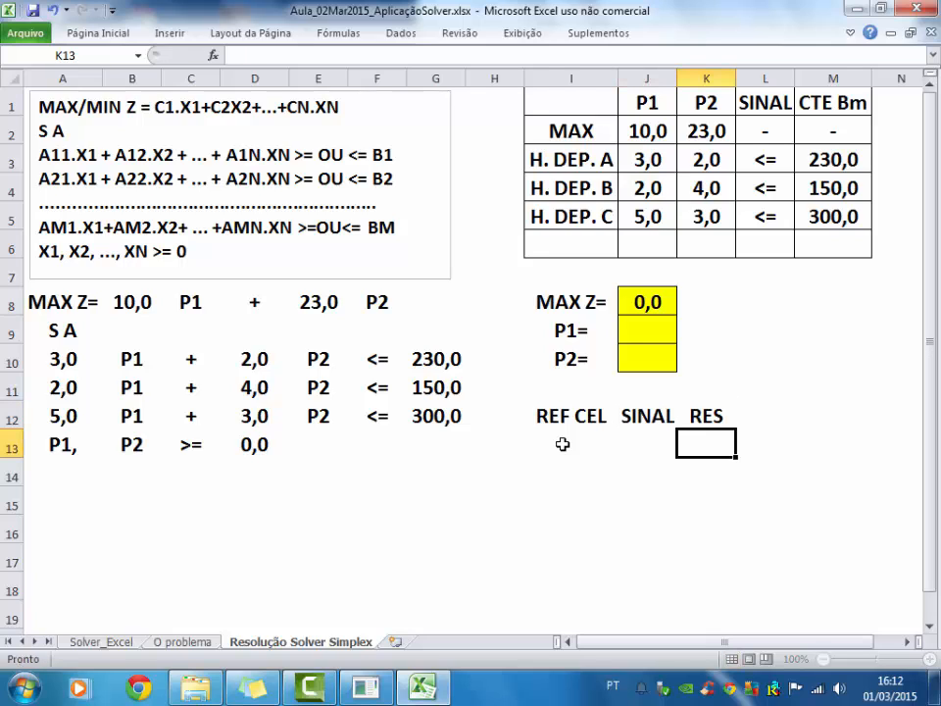
key(Up)
text(REST)
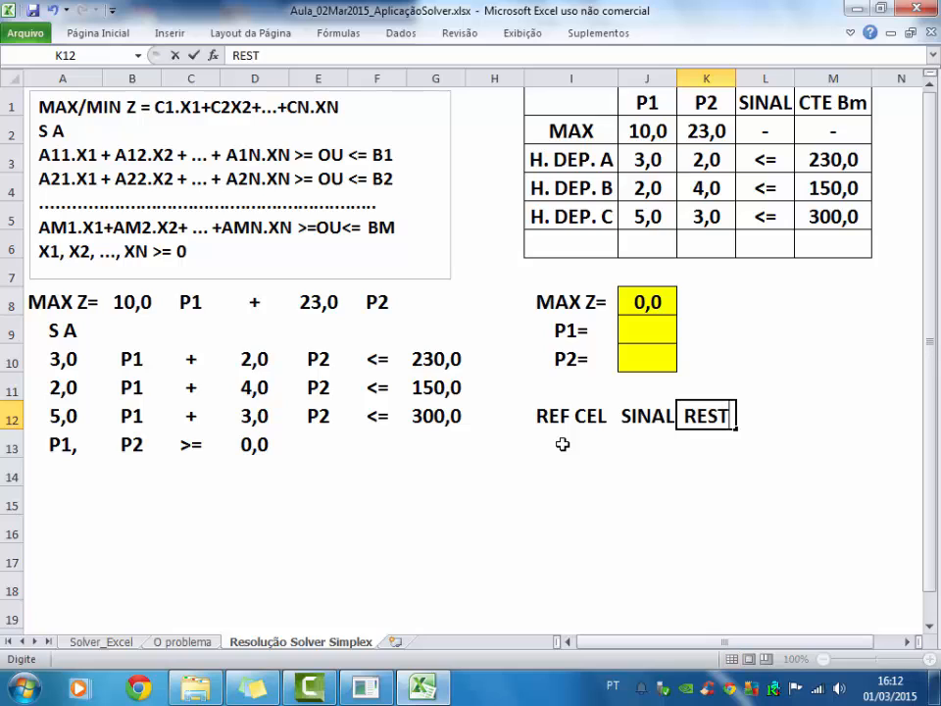
key(Return)
- Apply borders to the three constraint rows I13:K15 under the headers
key(Left)
key(Left)
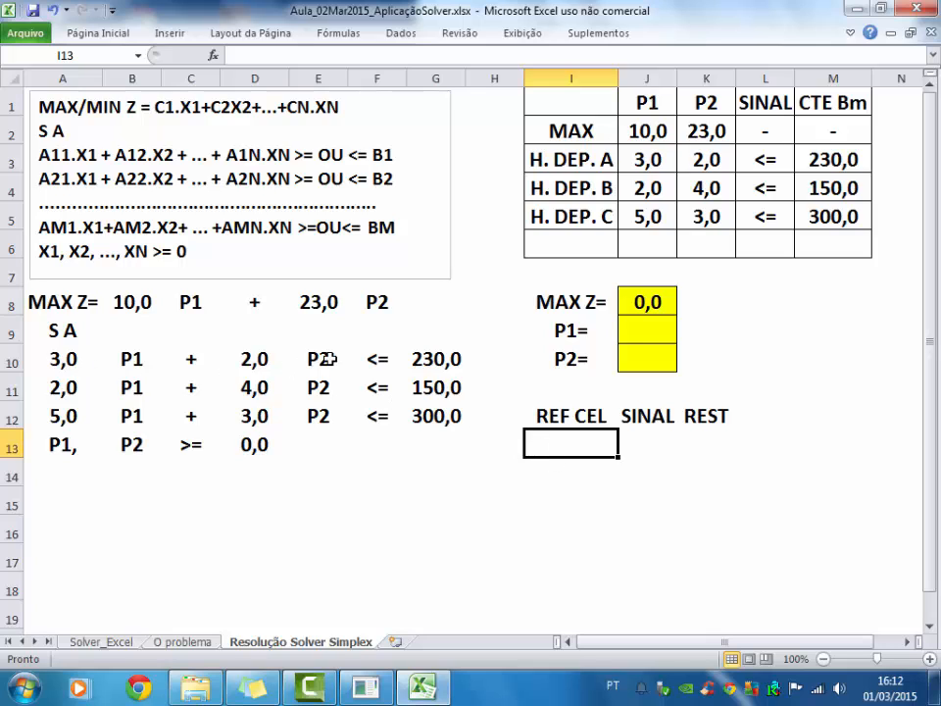
drag(261, 363, 70, 364)
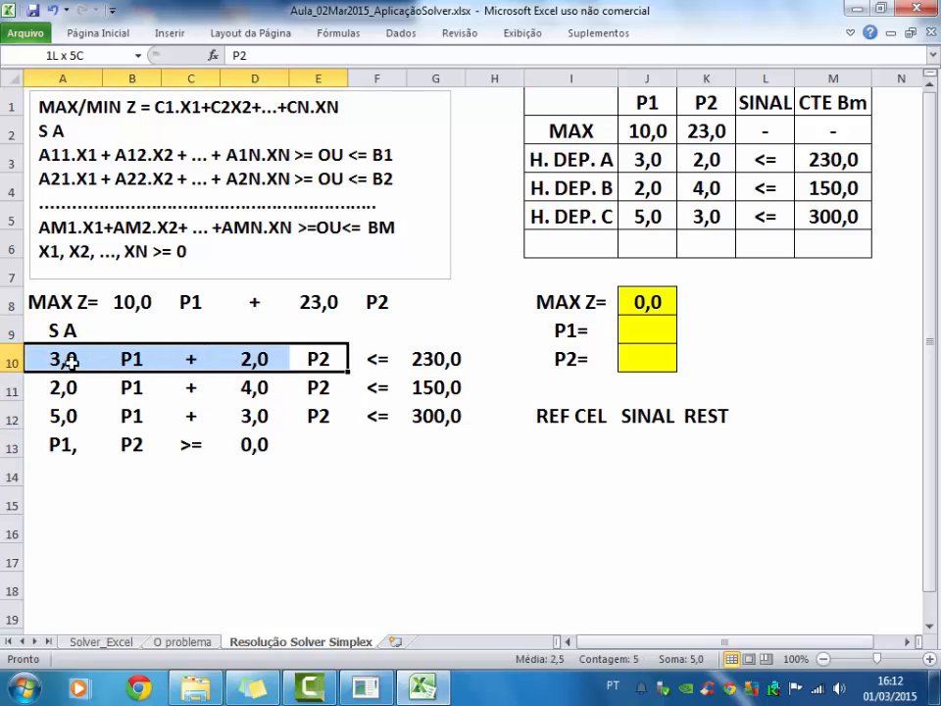
click(553, 443)
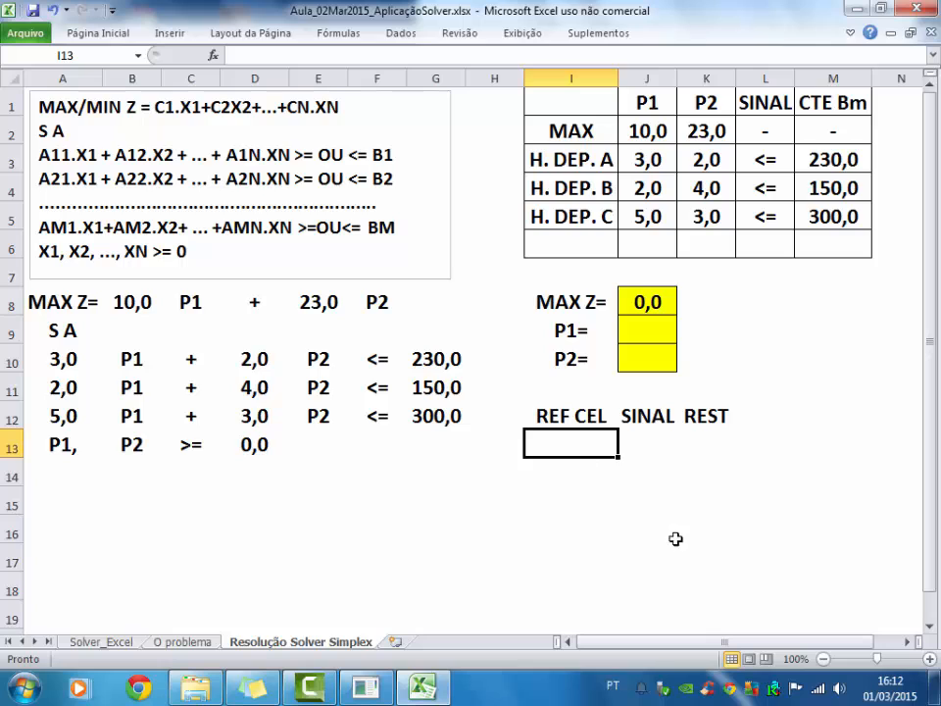
key(shift+Right)
key(shift+Right)
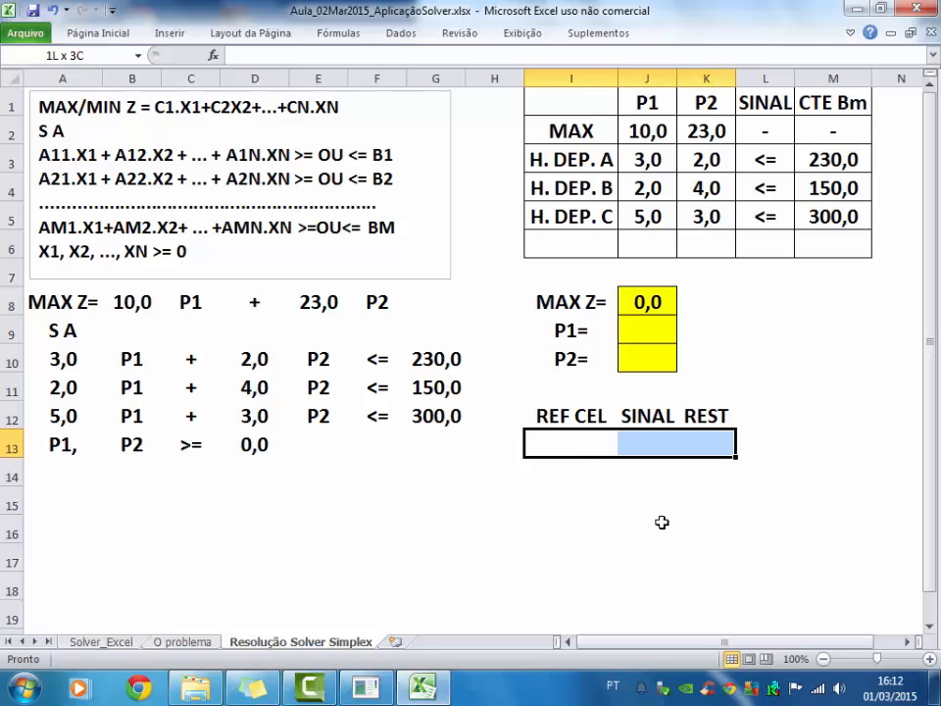
key(shift+Down)
key(shift+Down)
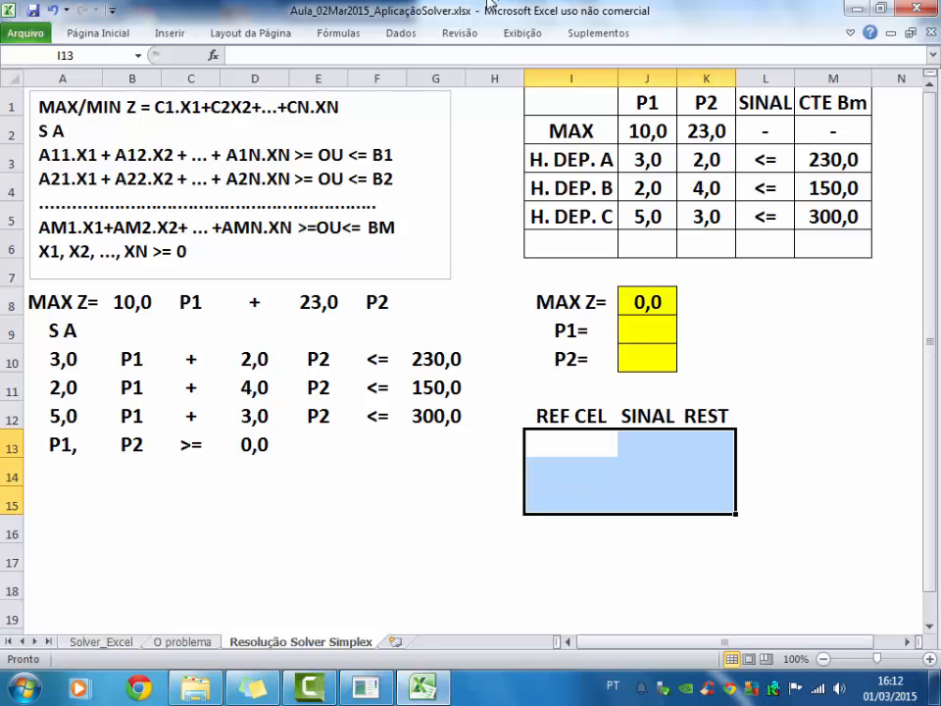
click(77, 34)
click(217, 95)
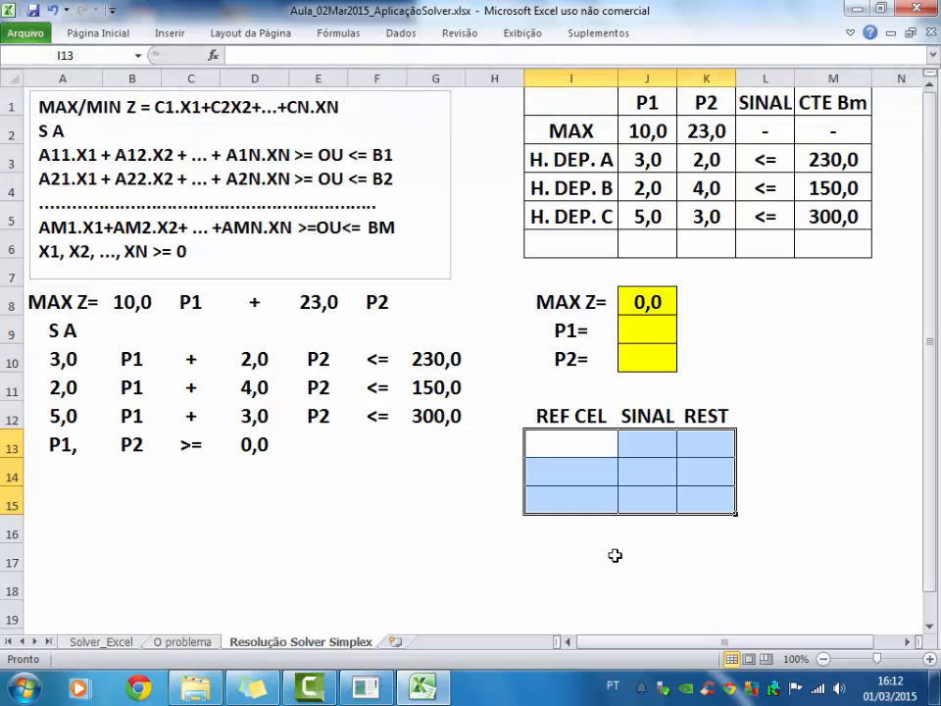
click(613, 556)
- Label the first constraint row "H. DEP. A" in L13 and fit column L's width to its content
click(563, 443)
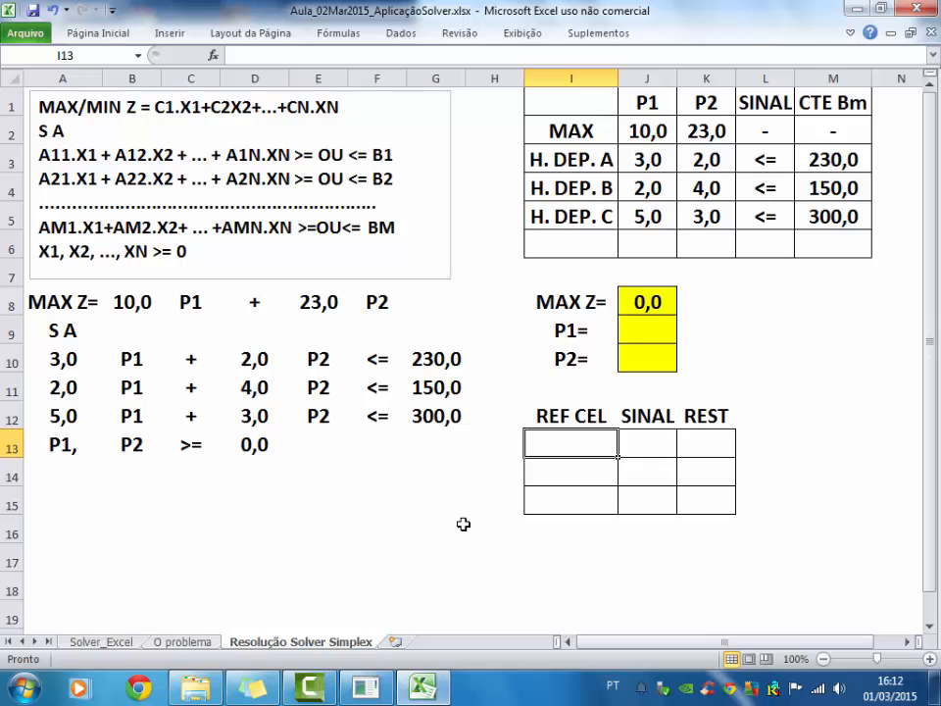
key(Right)
key(Right)
key(Right)
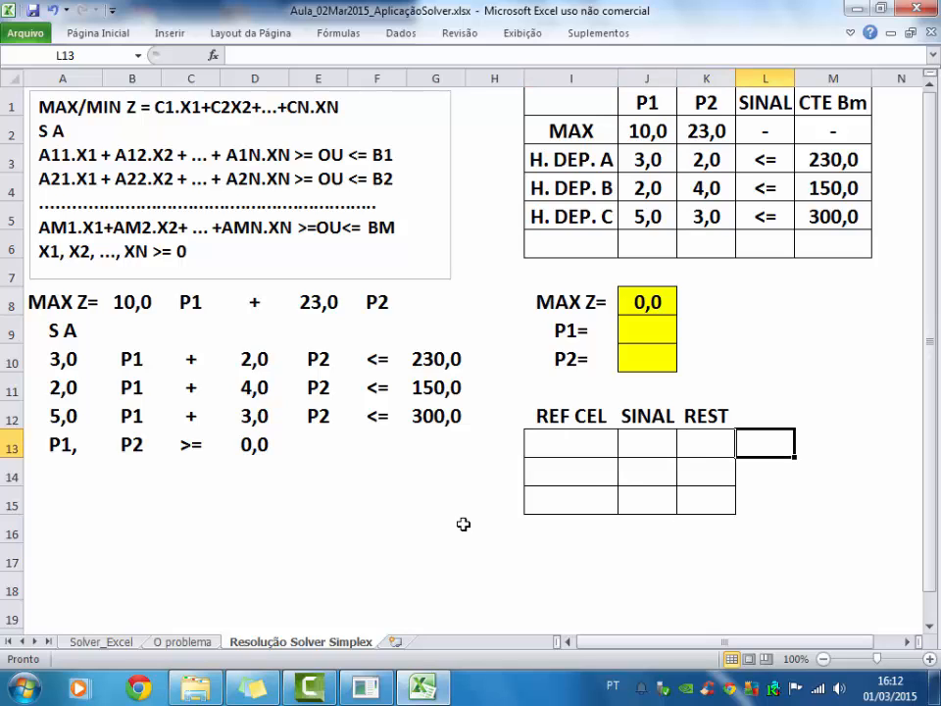
text(H.)
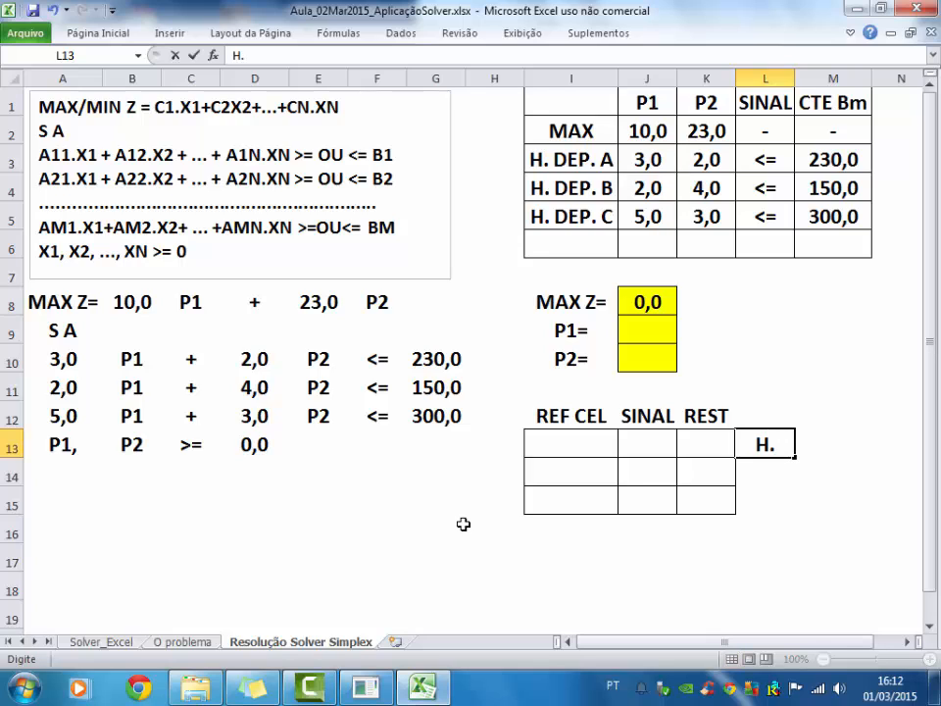
text( DEP. A)
key(Return)
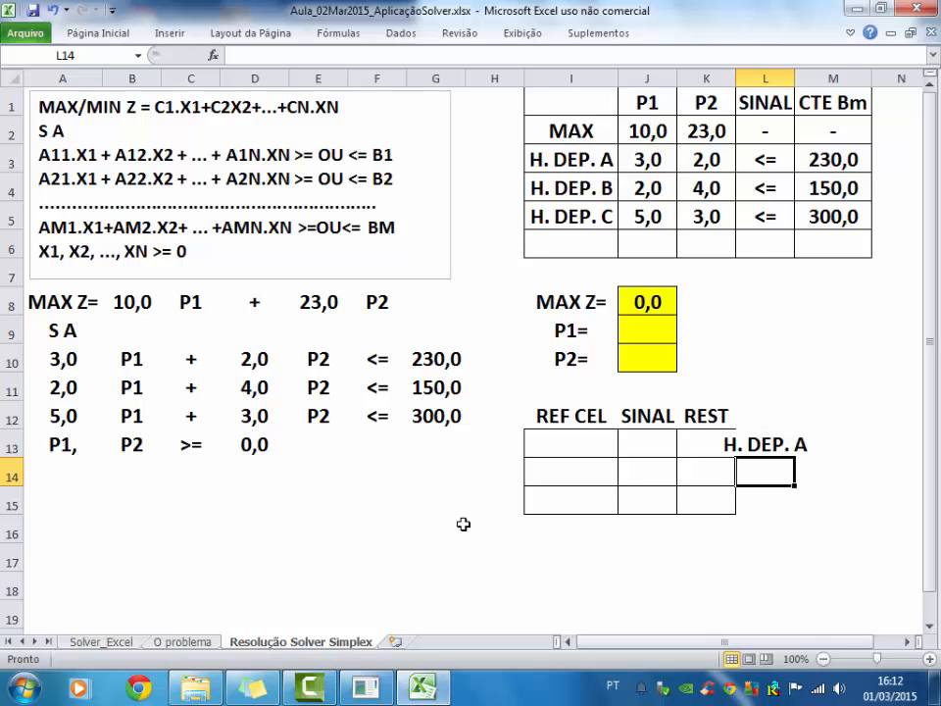
double_click(792, 78)
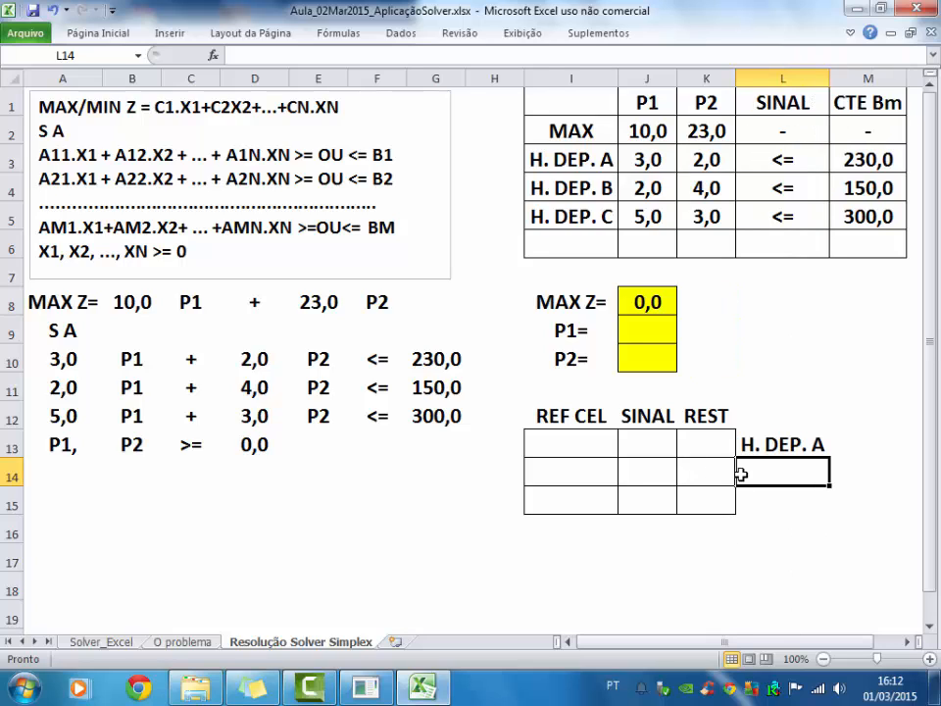
- Enter the department A left-side formula =A10*J9+D10*J10 in I13
click(574, 442)
text(=)
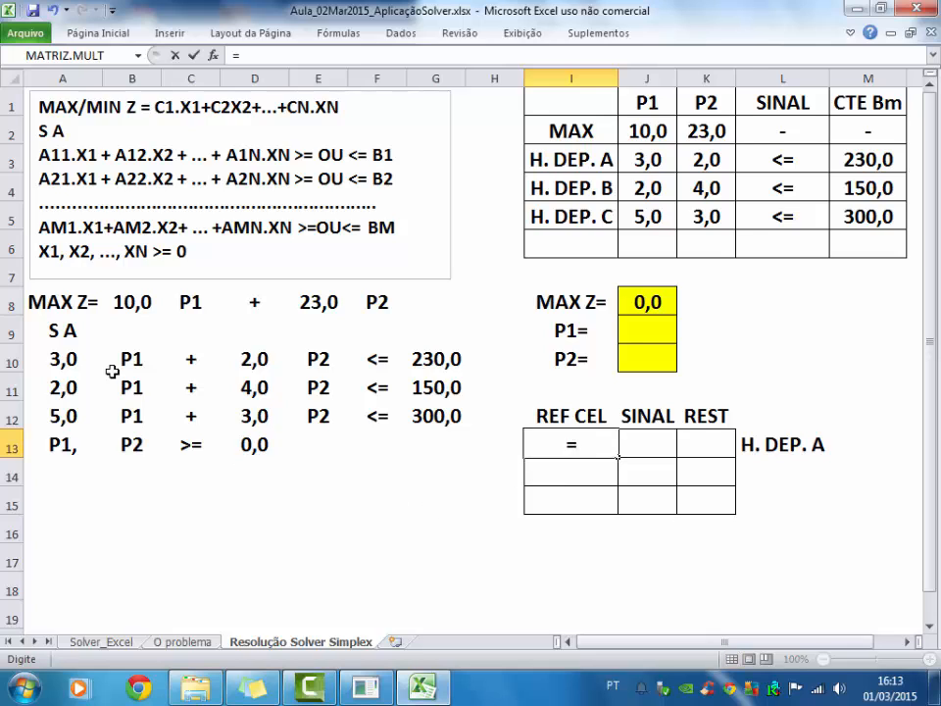
click(54, 360)
text(*)
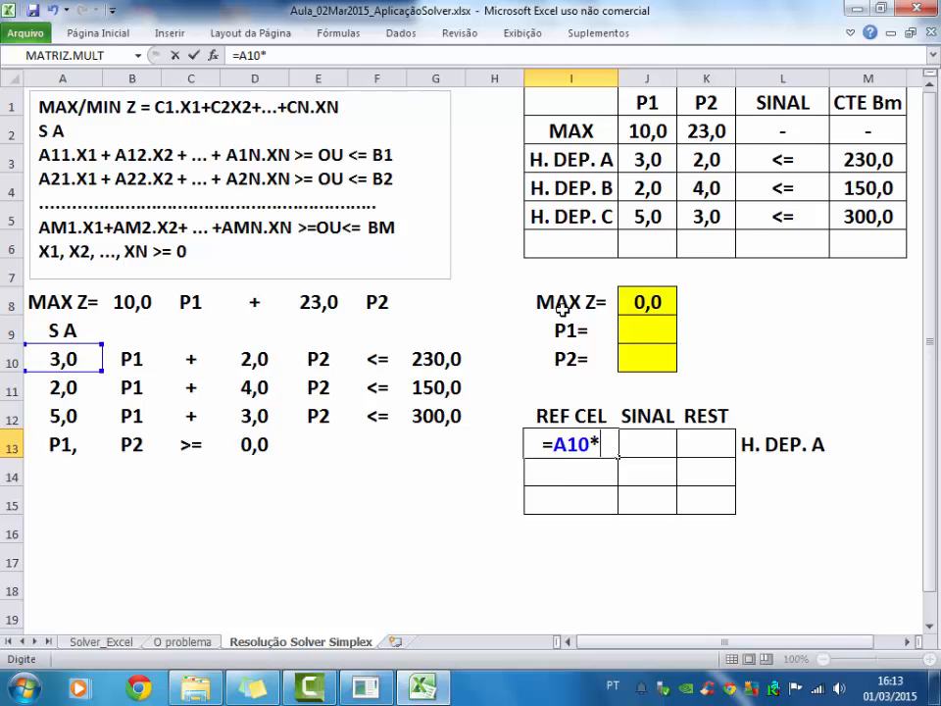
click(639, 332)
text(+)
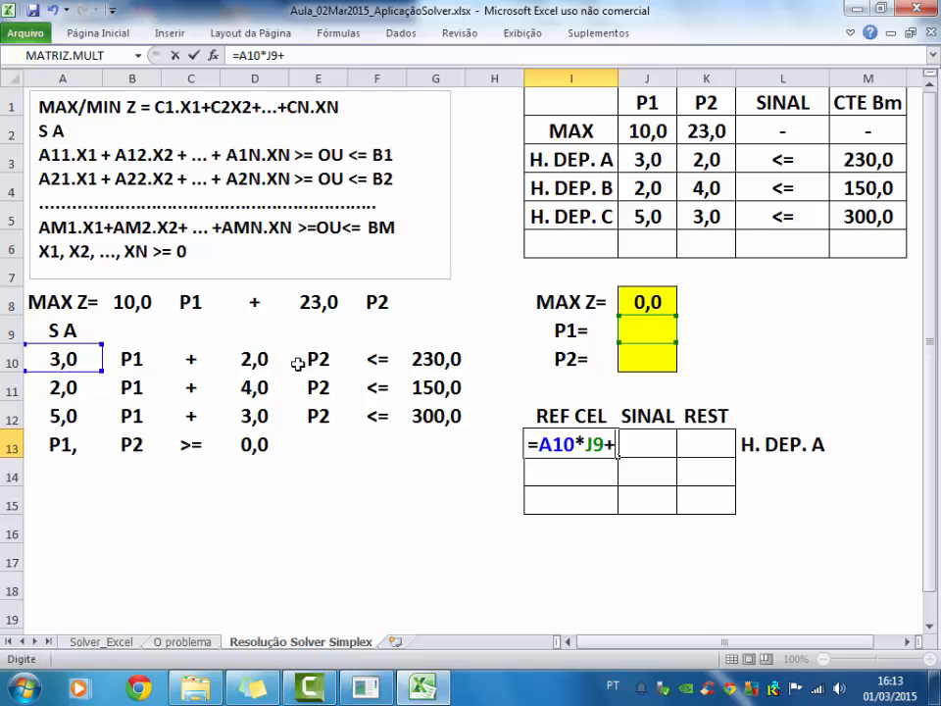
click(254, 359)
text(*)
click(643, 358)
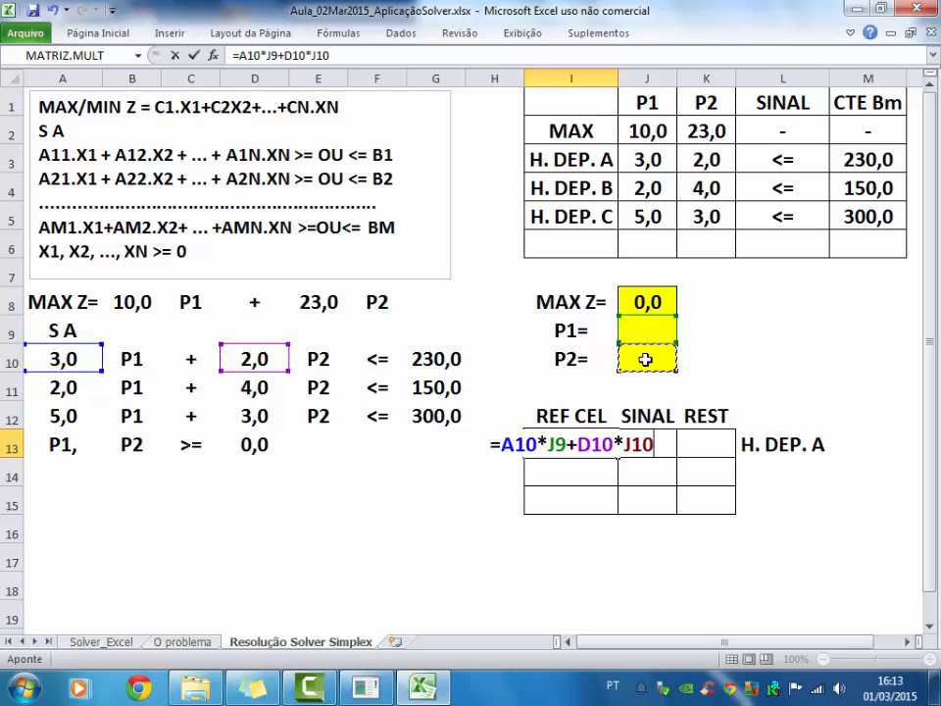
key(Return)
- Enter the sign "<=" for the department A constraint in J13
click(649, 450)
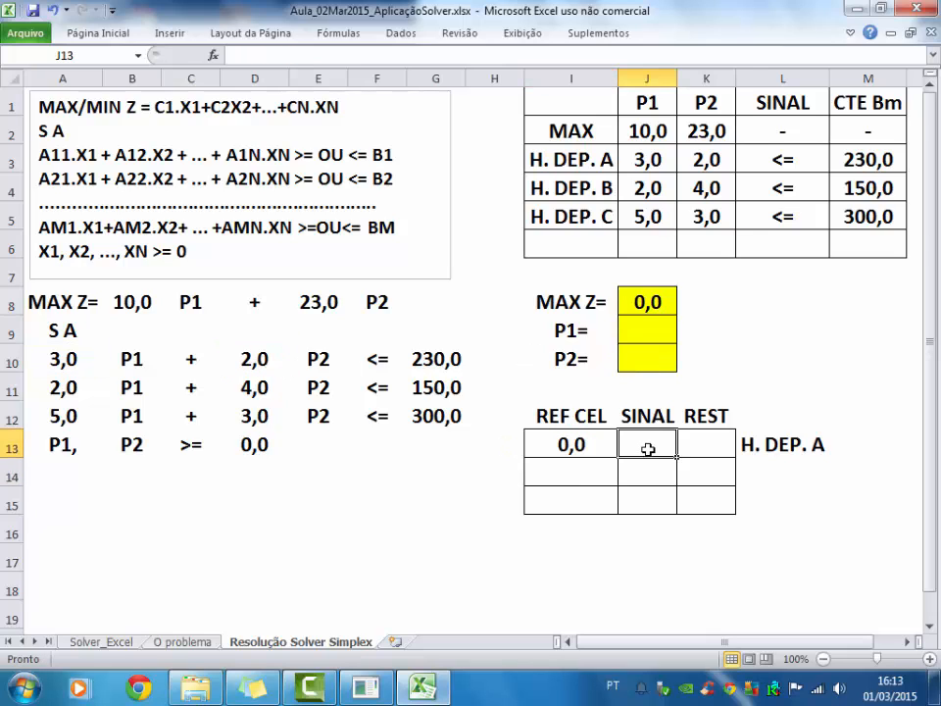
text(<=)
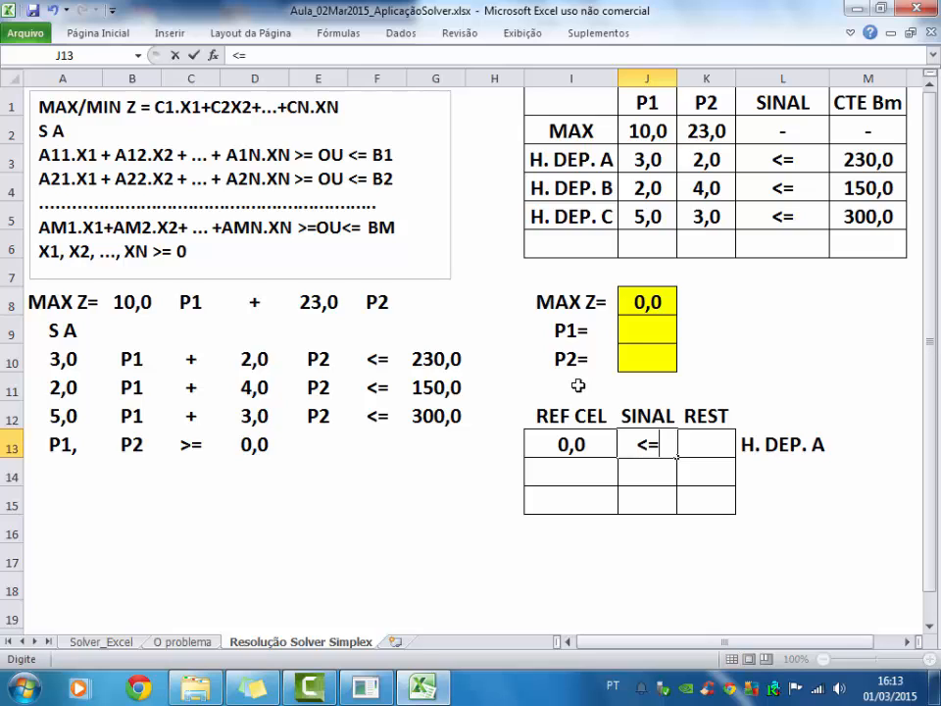
key(Tab)
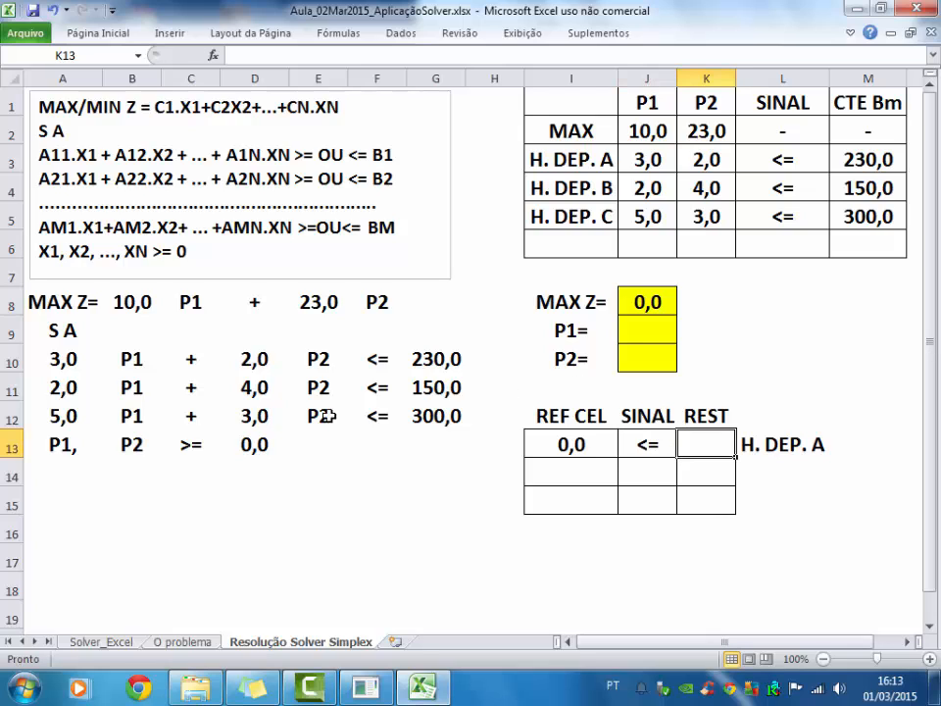
- Link the department A limit in K13 to cell G10
text(=)
click(414, 359)
key(Return)
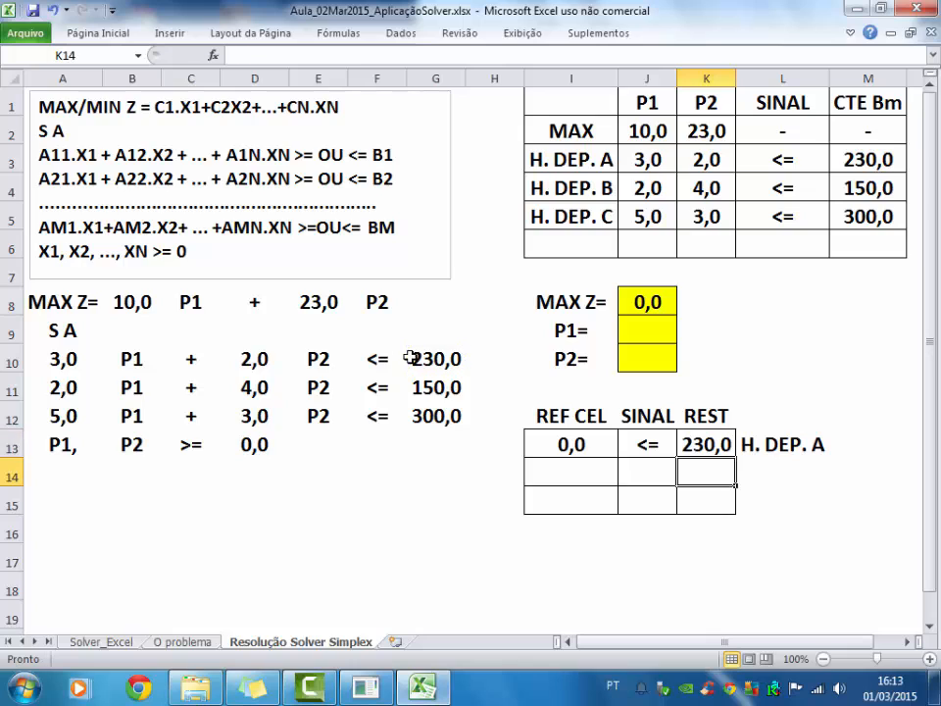
- Label the second constraint row "H. DEP. B" in L14
click(560, 473)
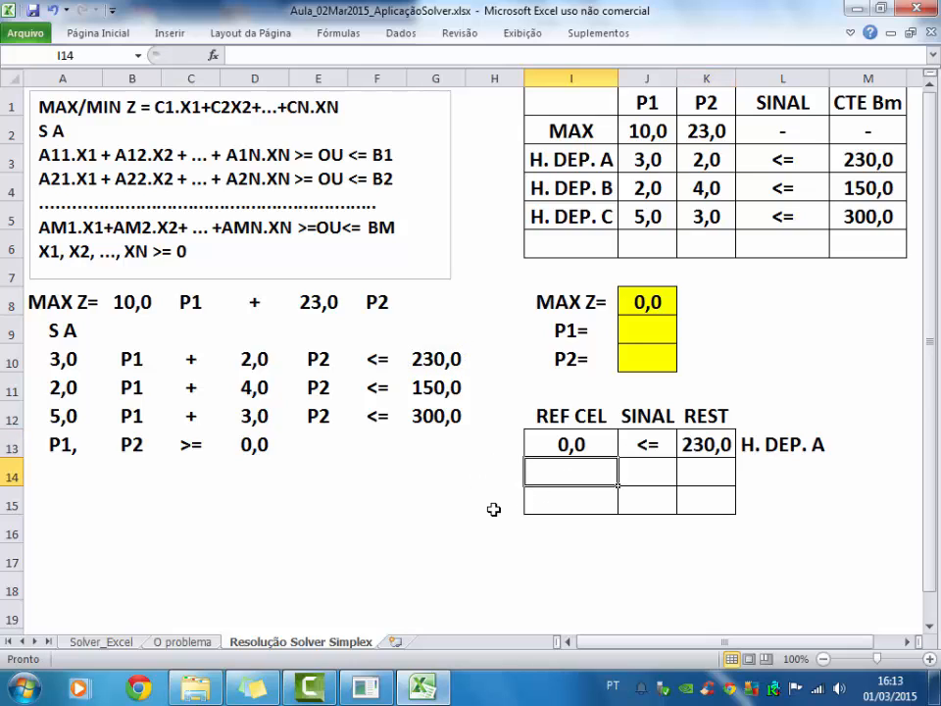
click(755, 473)
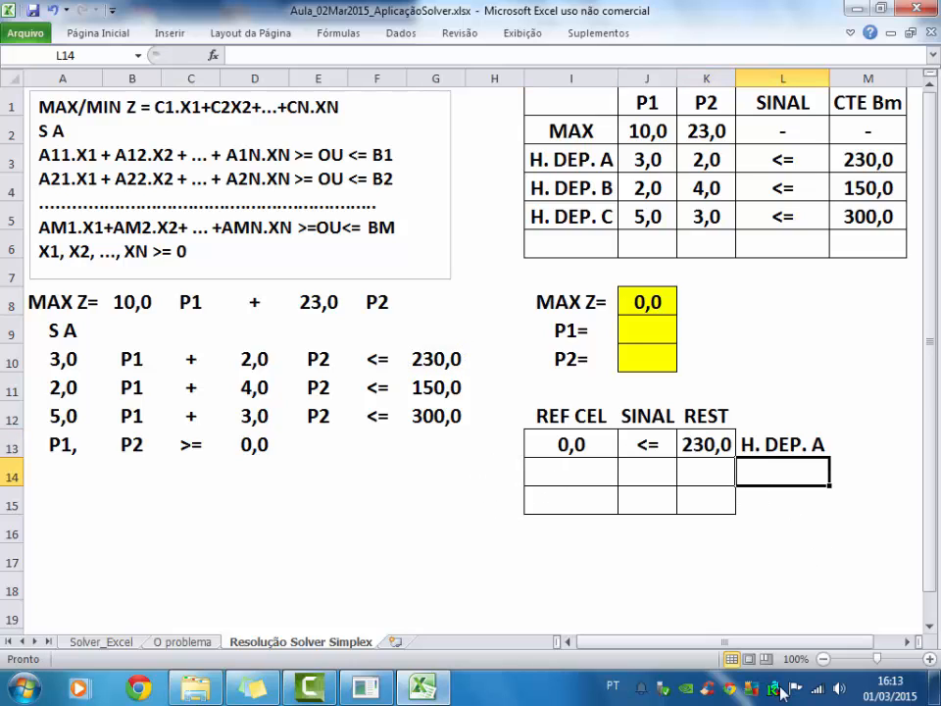
text(H. DEP. B)
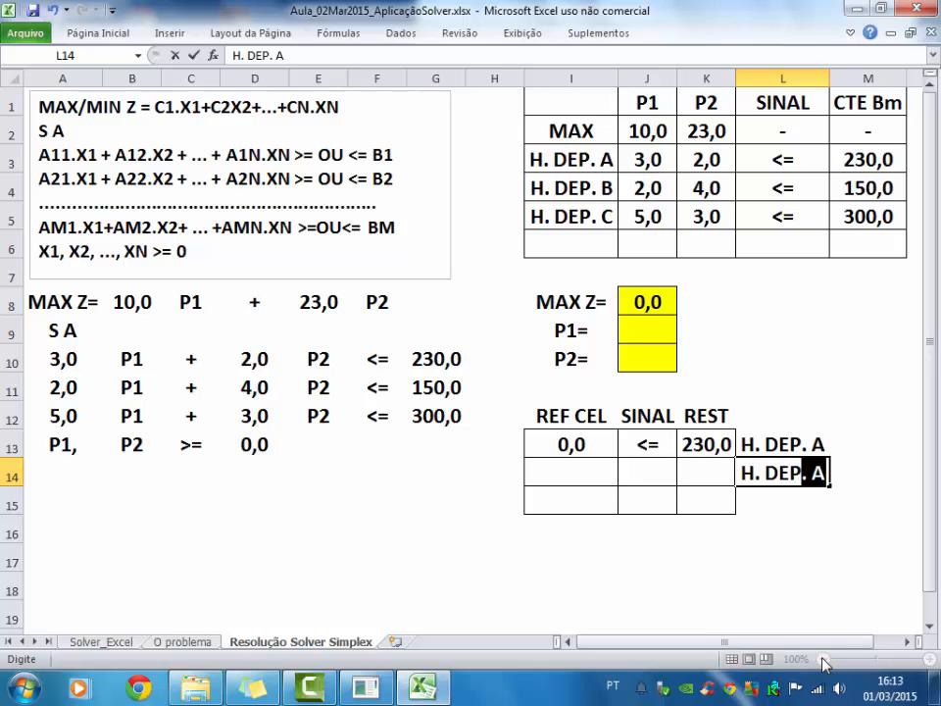
key(Return)
- Enter the department B left-side formula =A11*J9+D11*J10 in I14
key(Up)
key(Left)
key(Left)
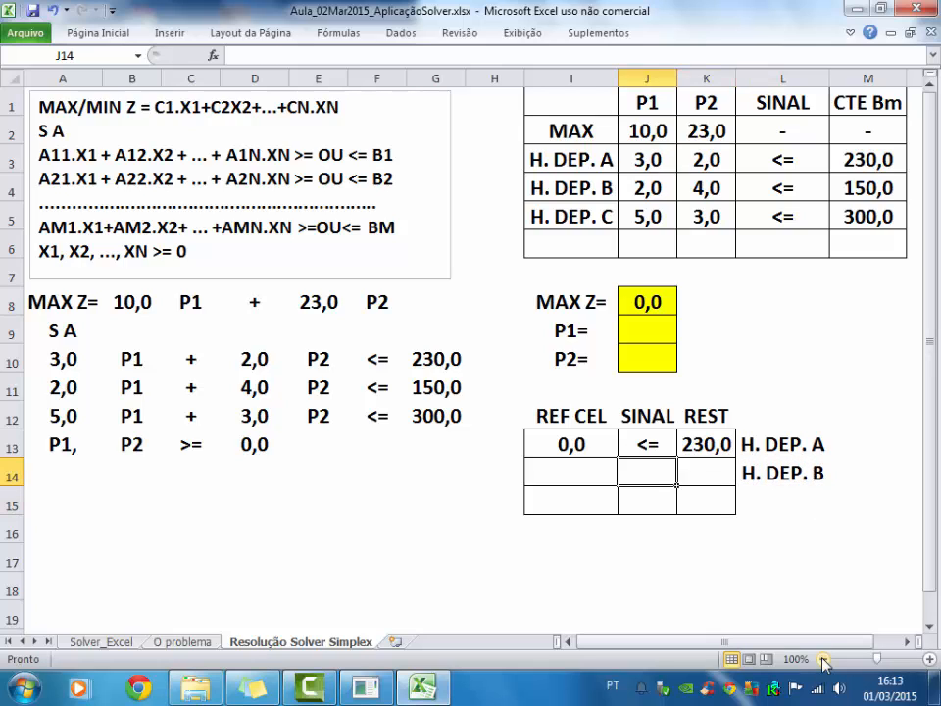
key(Left)
text(=)
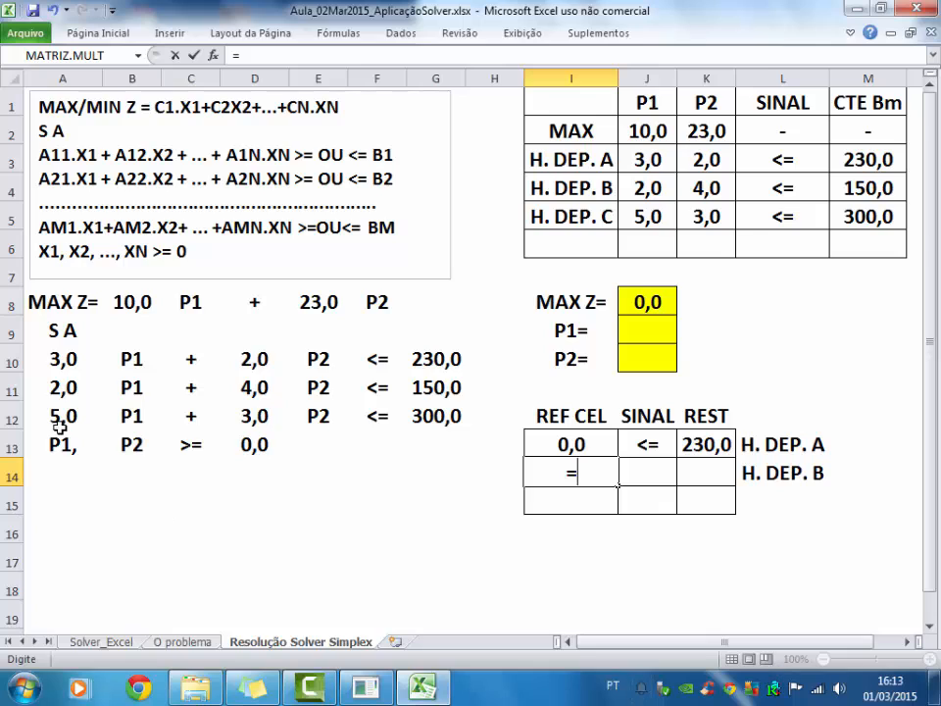
click(62, 384)
text(*)
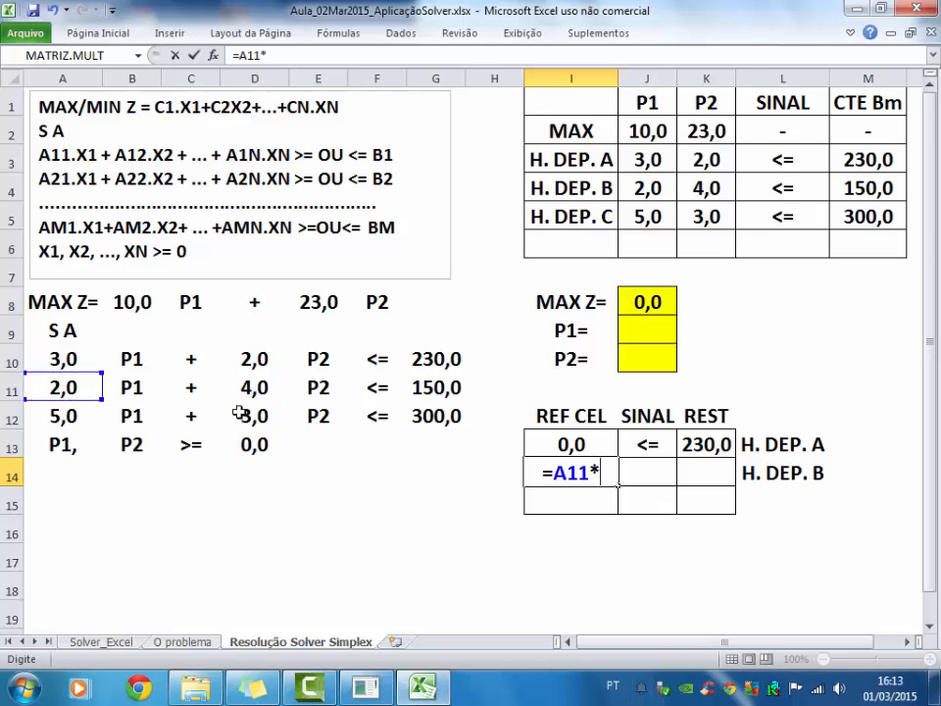
click(628, 337)
text(+)
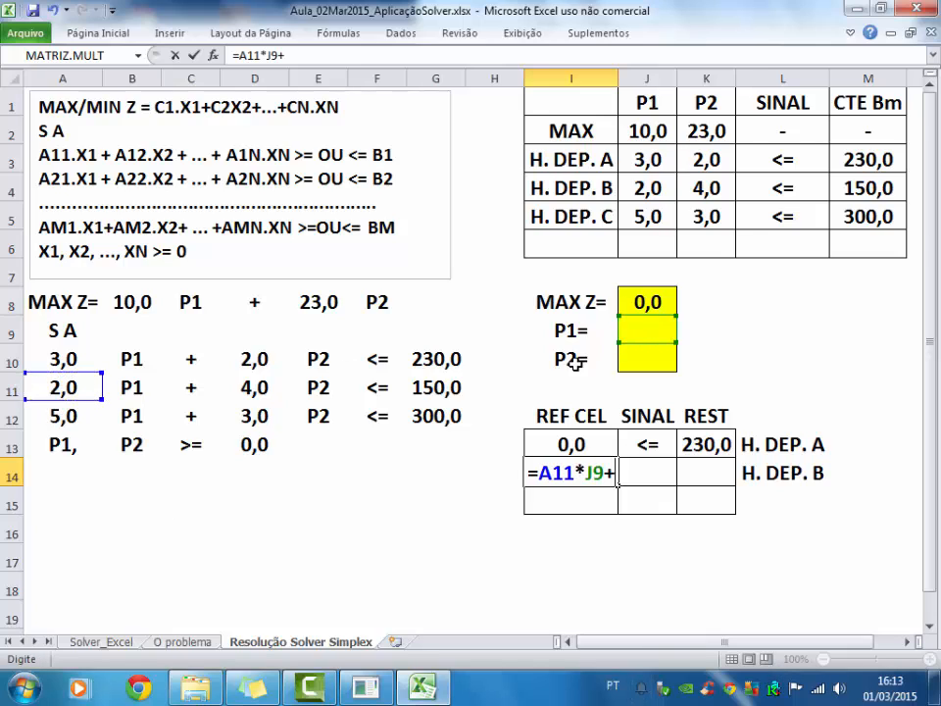
click(273, 388)
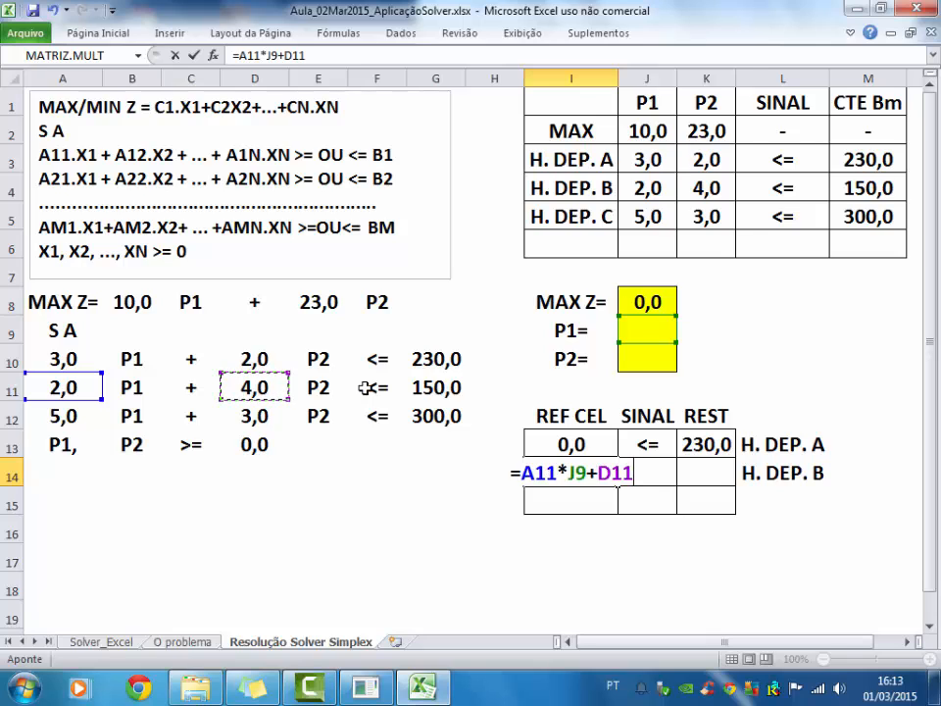
text(*)
click(657, 354)
key(Return)
- Enter the sign "<=" in J14 and link the department B limit in K14 to cell G11
click(653, 477)
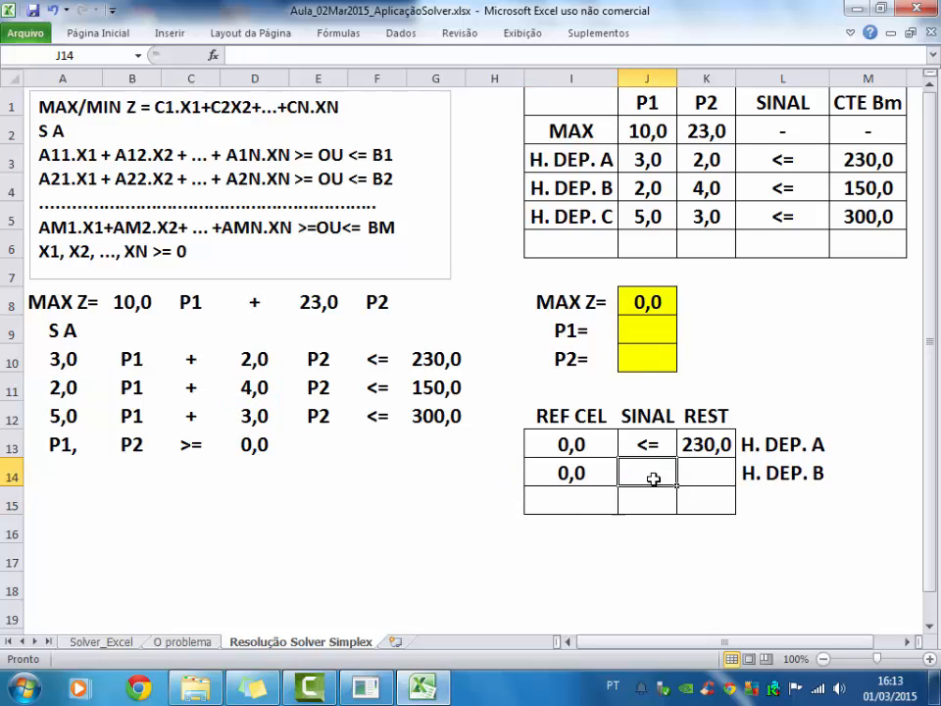
text(<=)
key(Tab)
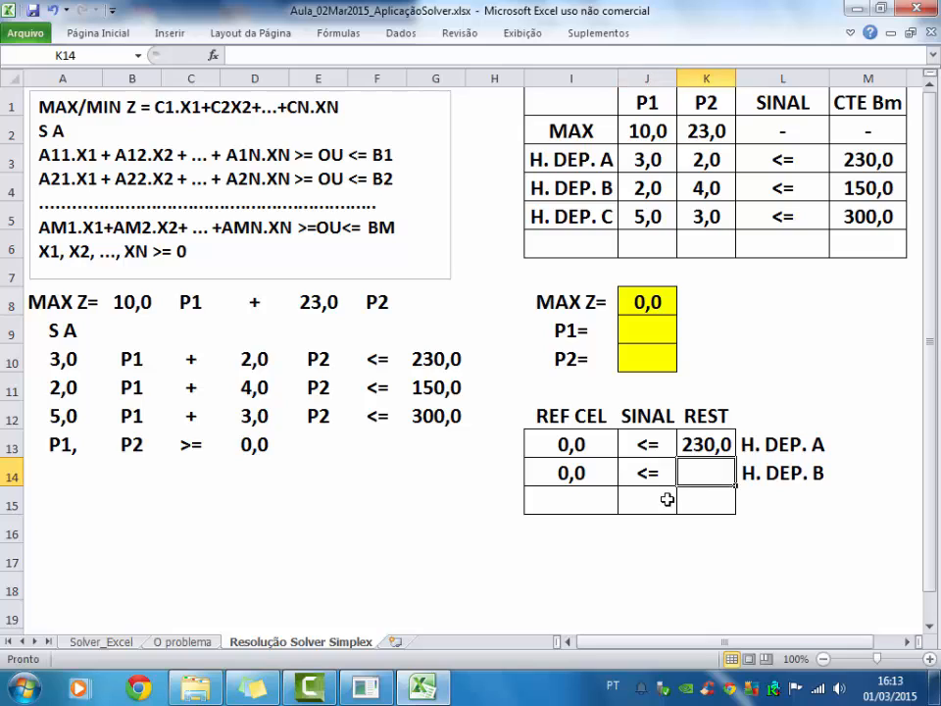
text(=)
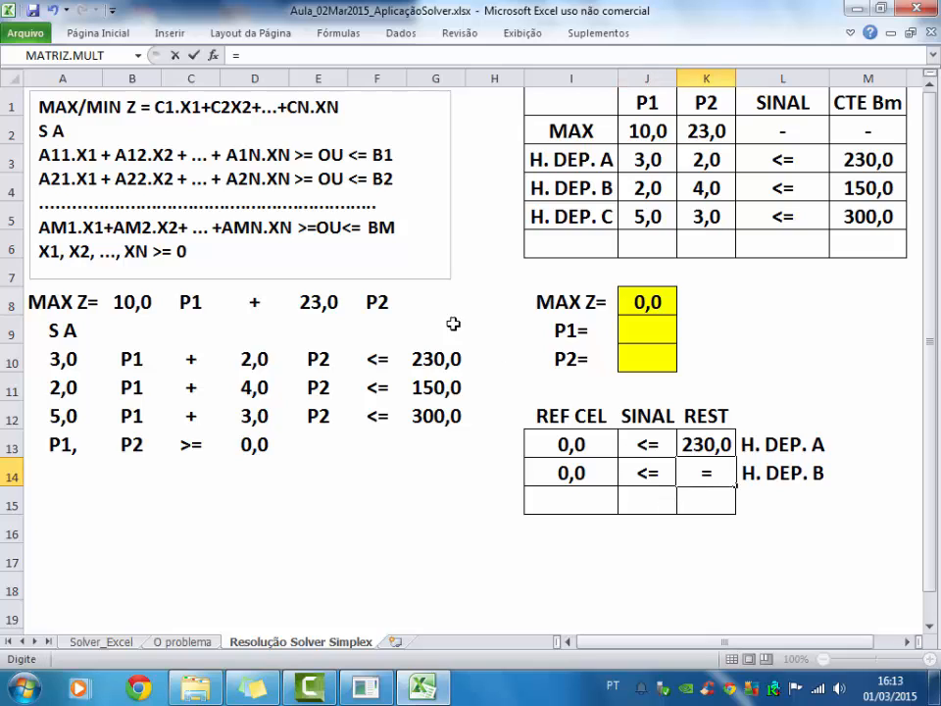
click(432, 388)
key(Return)
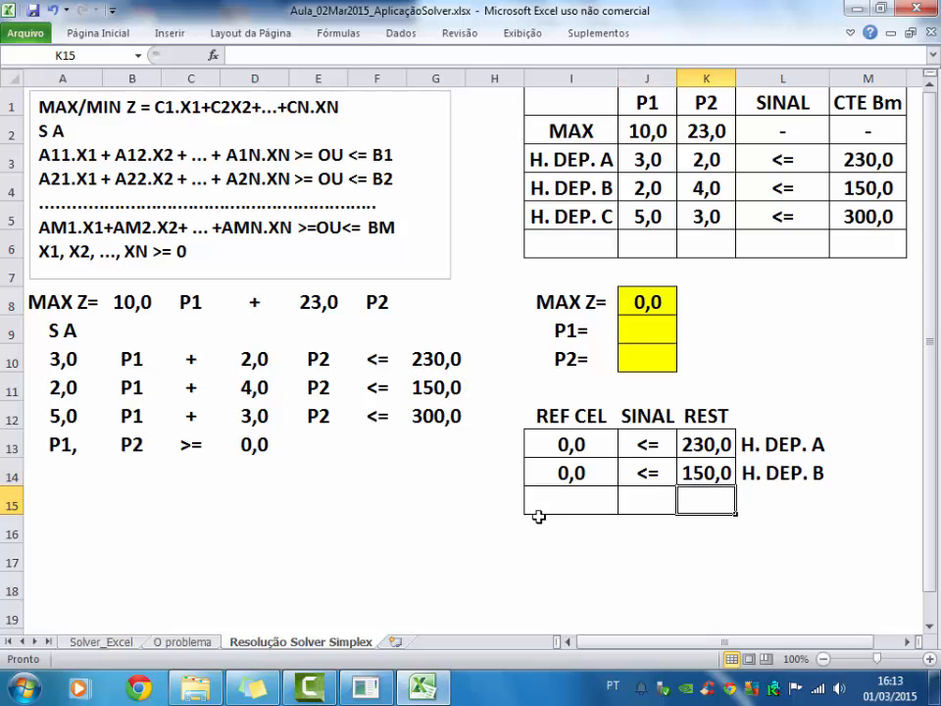
- Label the third constraint row "H. DEP. C" in L15
click(775, 479)
click(767, 500)
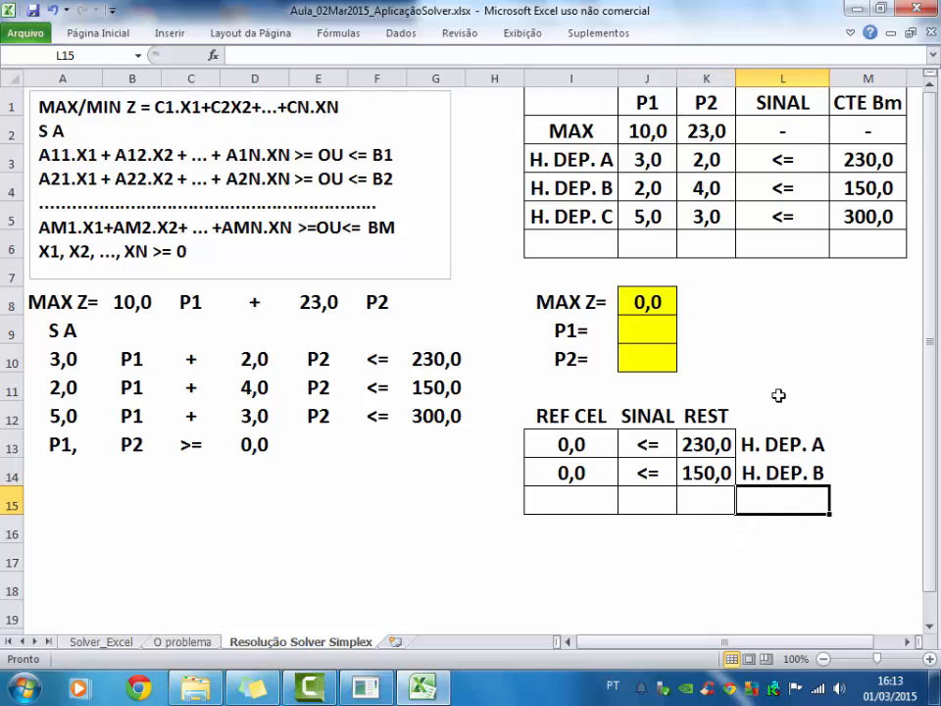
text(H. DEP.)
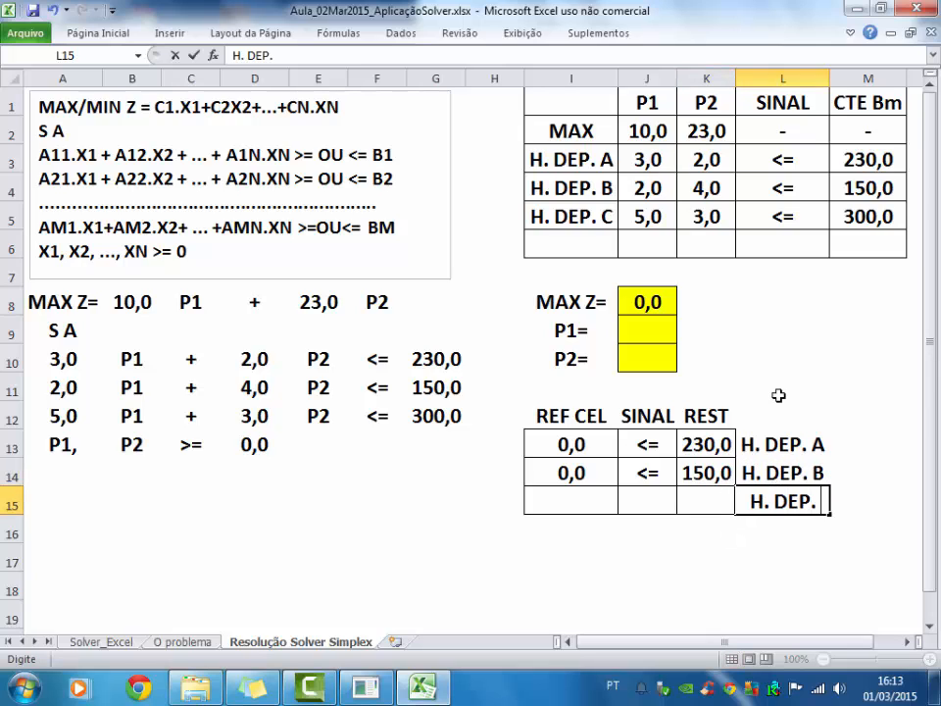
text( C)
key(Return)
- Enter the department C left-side formula =A12*J9+D12*J10 in I15
key(Up)
key(Left)
key(Left)
key(Left)
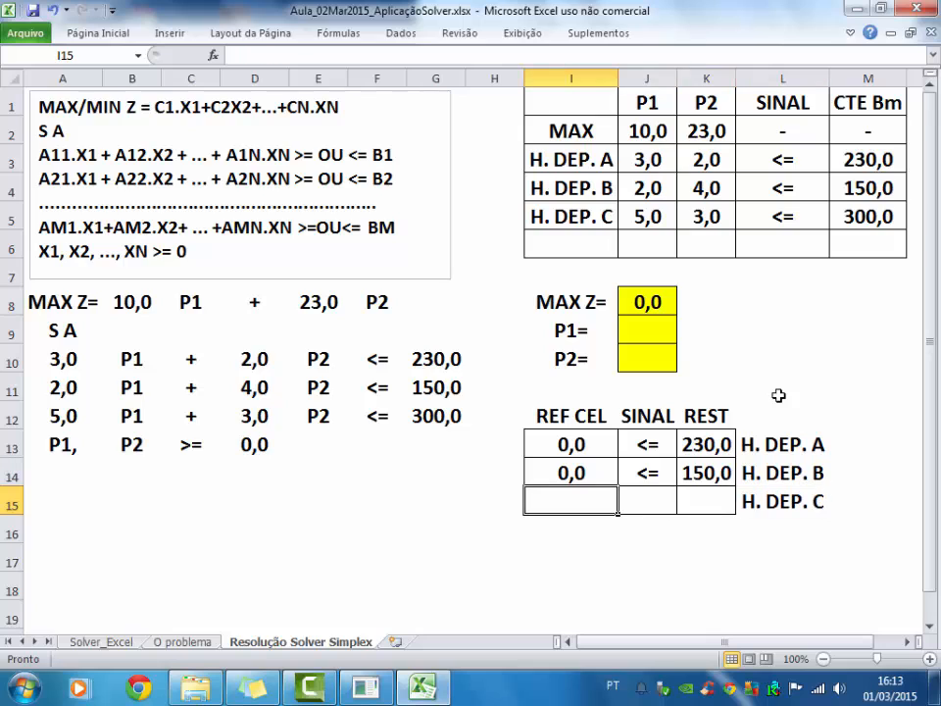
text(=)
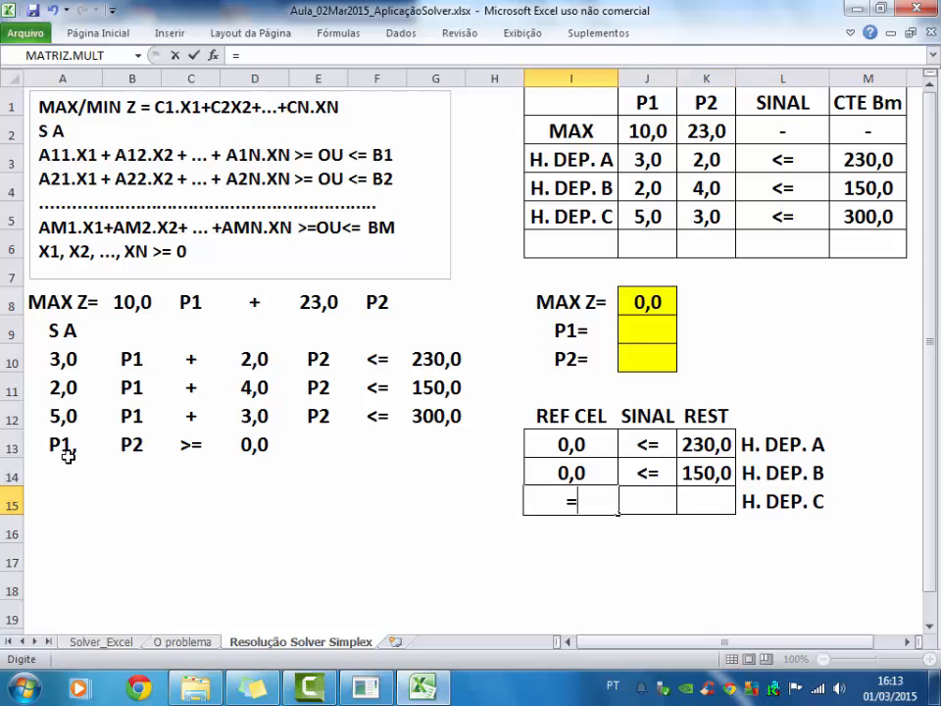
click(72, 416)
text(*)
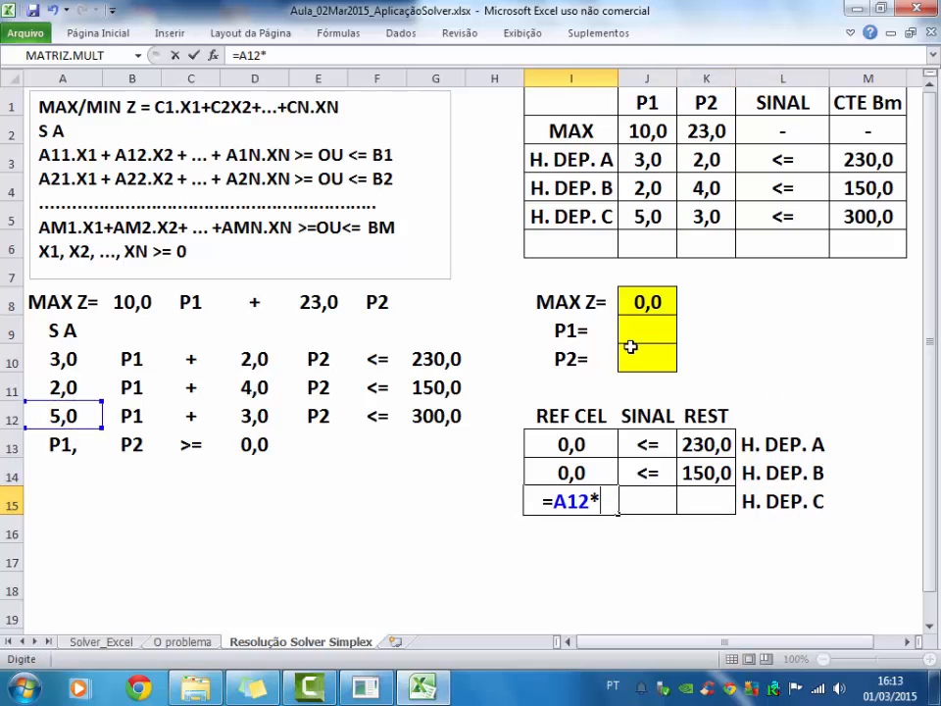
click(630, 330)
text(+)
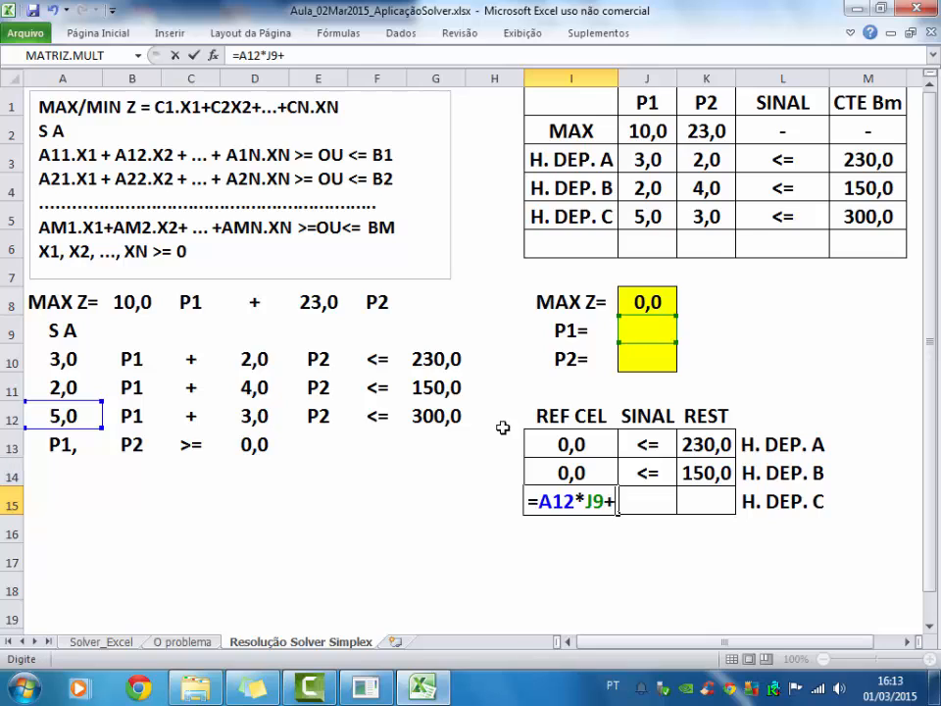
click(254, 415)
text(*)
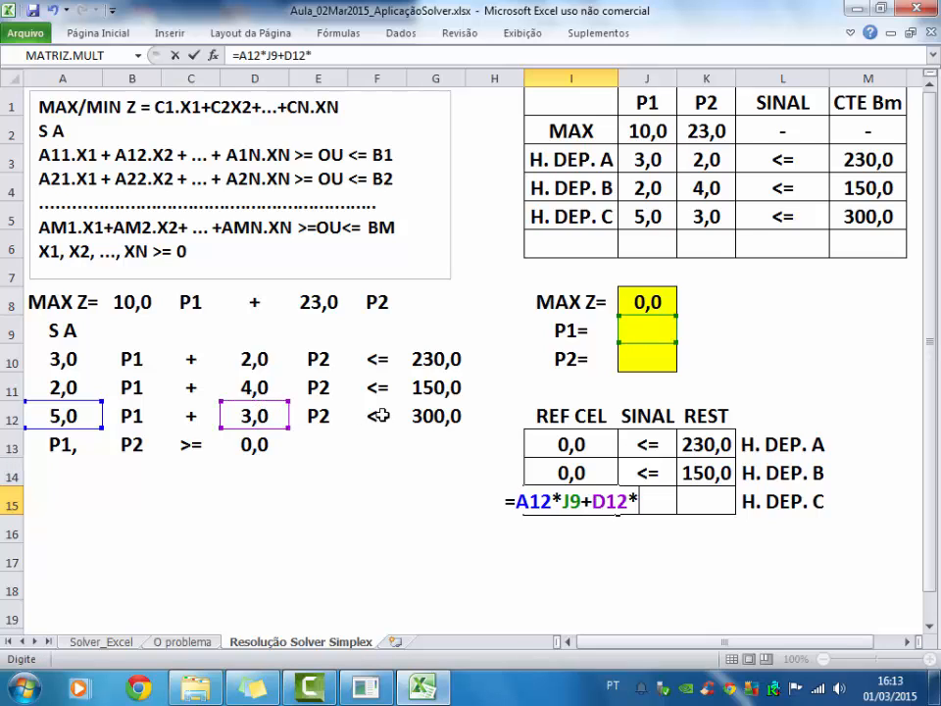
click(625, 357)
key(Return)
- Enter the sign "<=" in J15 and link the department C limit in K15 to cell G12
click(643, 510)
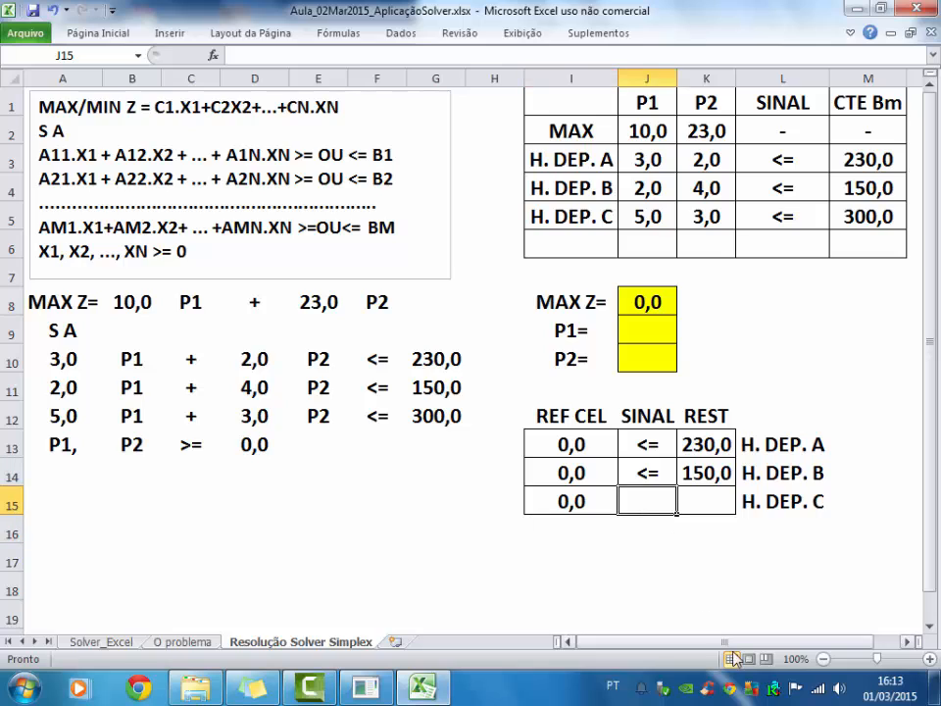
text(<=)
key(Tab)
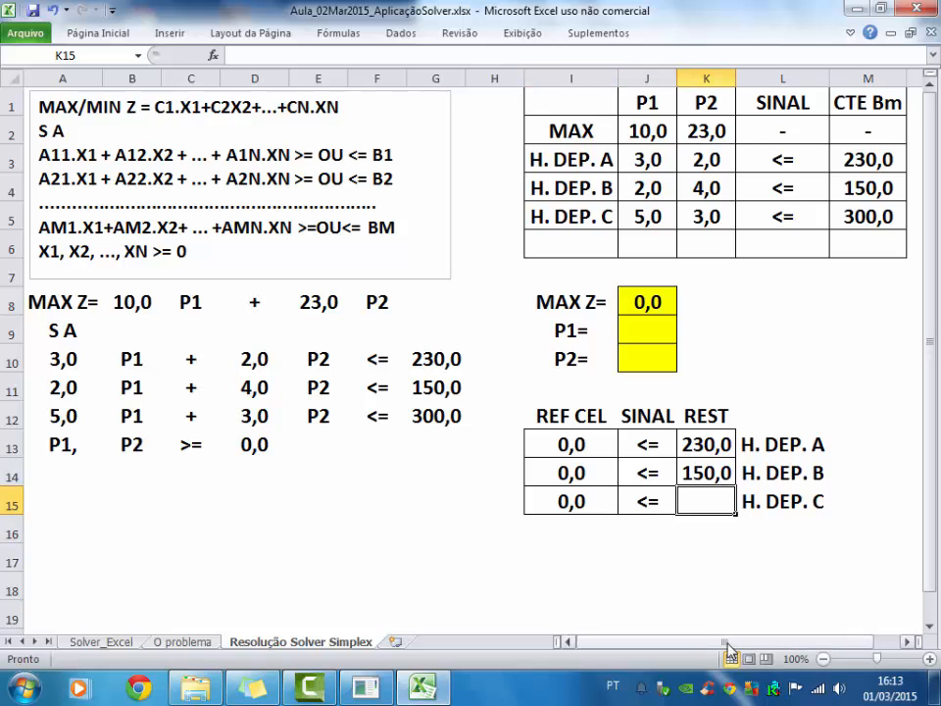
text(=)
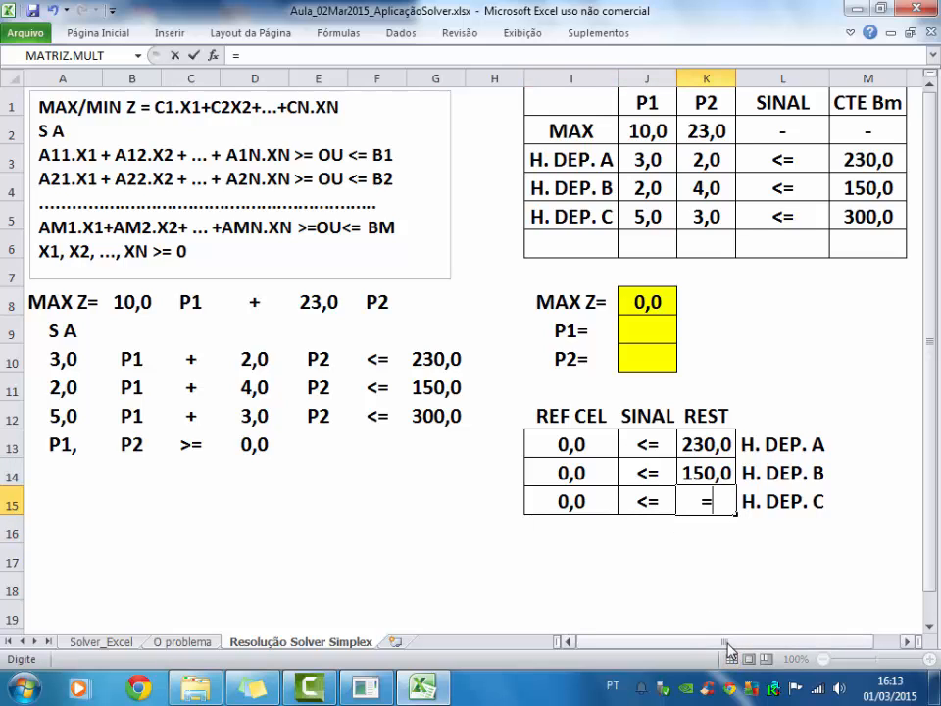
click(437, 414)
key(Return)
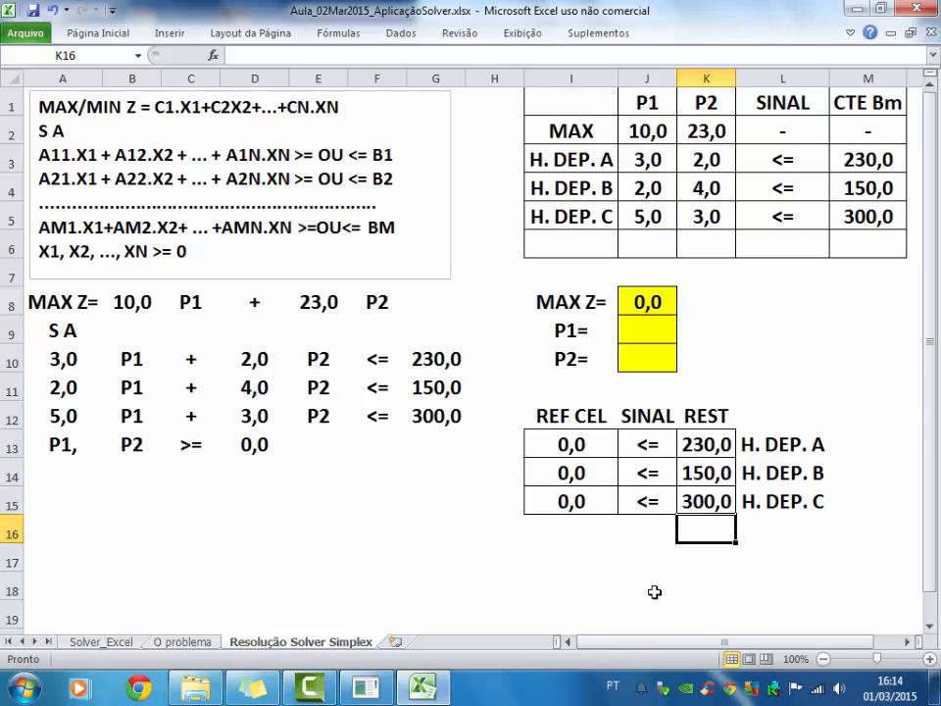
- Review the cell references in the three left-side constraint formulas in I13:I15
click(550, 443)
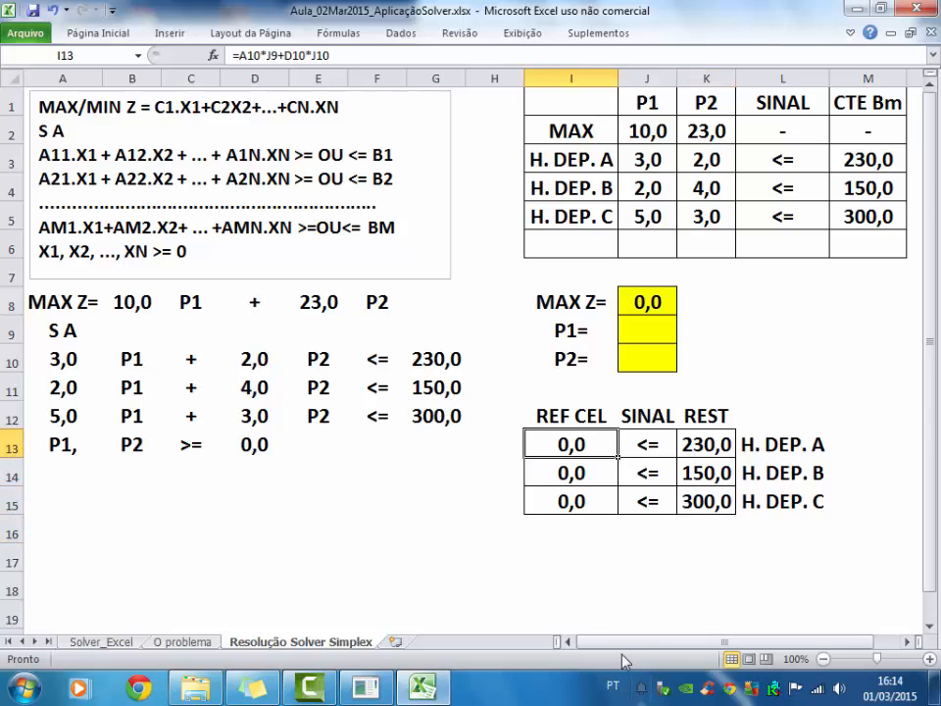
key(F2)
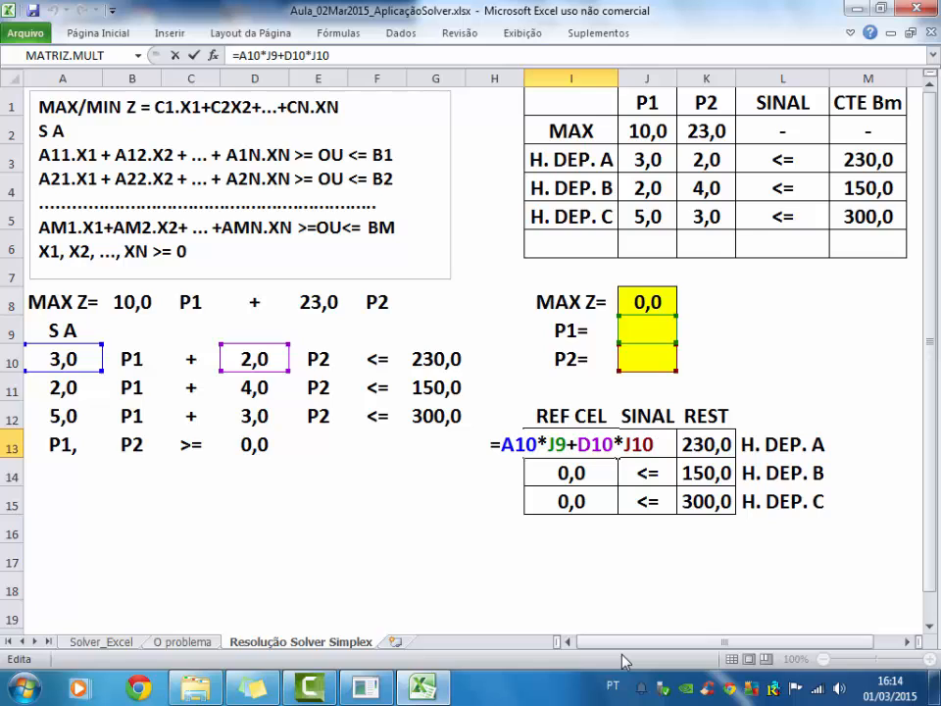
key(Return)
key(F2)
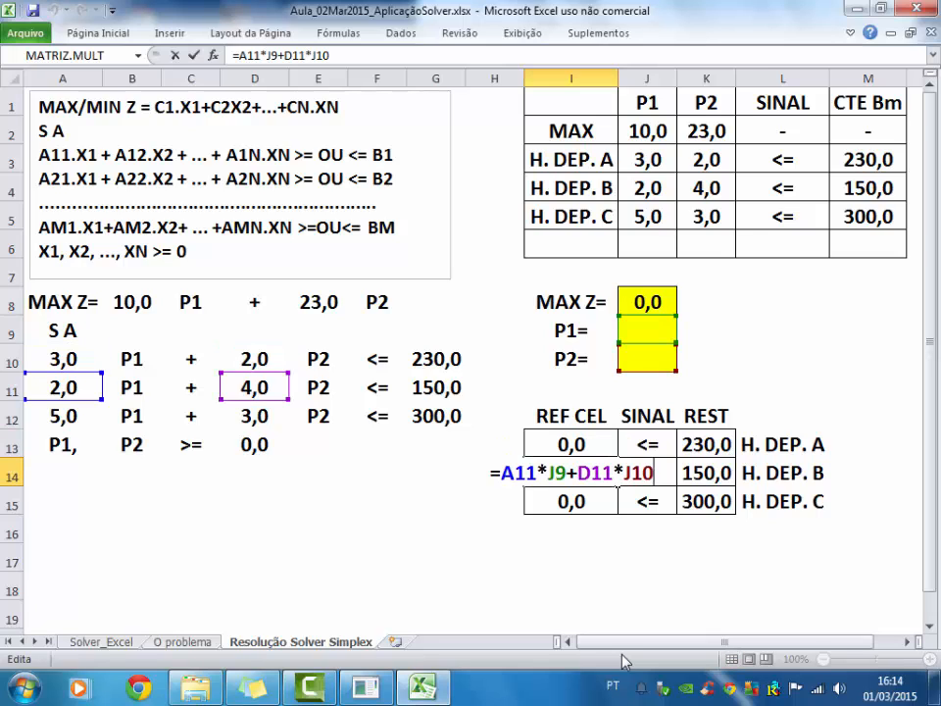
key(Return)
key(F2)
key(Return)
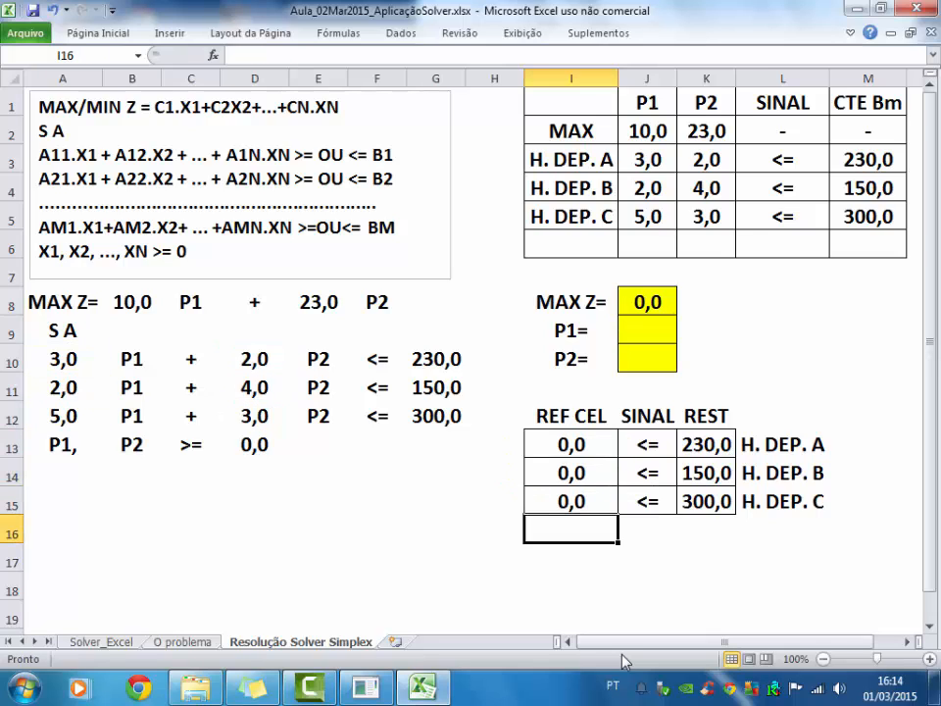
- Check the constraint signs in column J and the references behind the limits in K13:K15
key(Up)
key(Up)
key(Up)
key(Right)
key(Down)
key(Down)
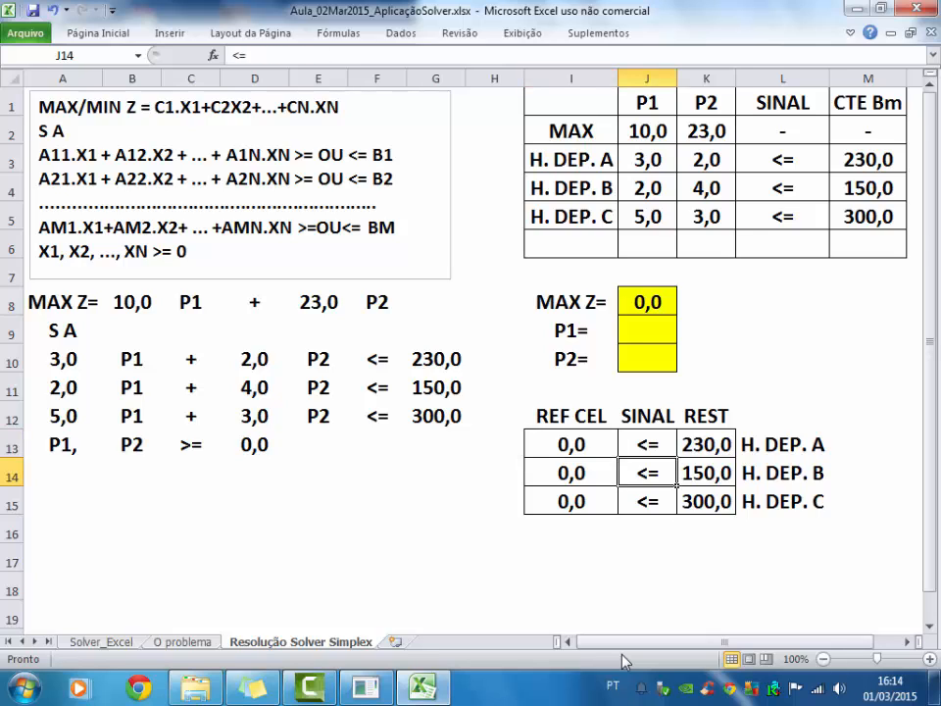
key(Right)
key(Up)
key(Up)
key(F2)
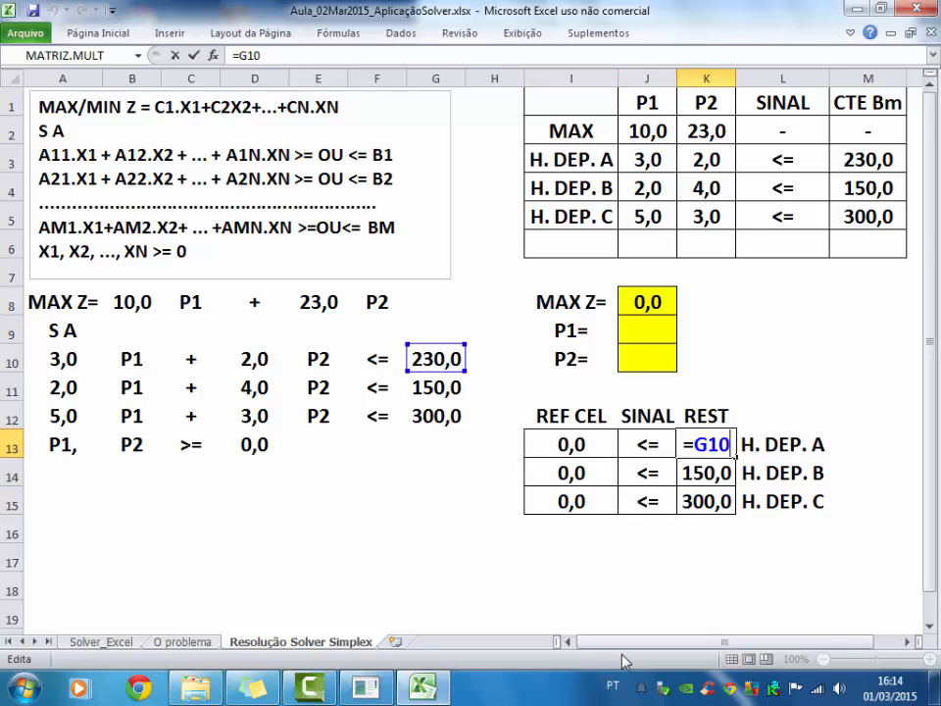
key(Return)
key(F2)
key(Return)
key(F2)
key(Return)
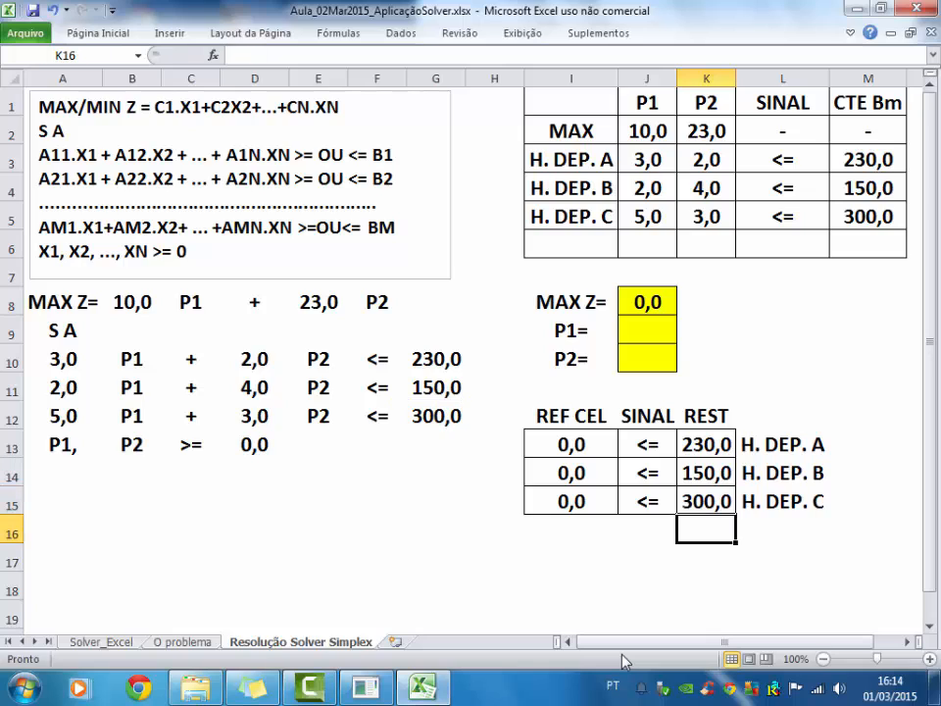
key(Up)
key(Up)
key(Up)
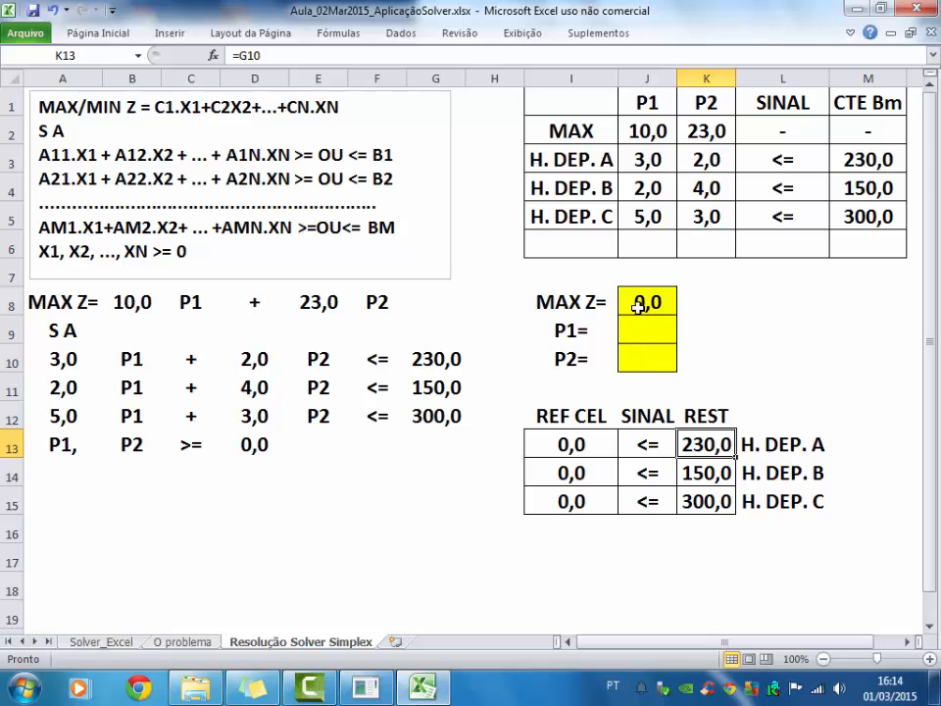
- Review the cell references in the MAX Z objective formula in J8
click(638, 307)
key(F2)
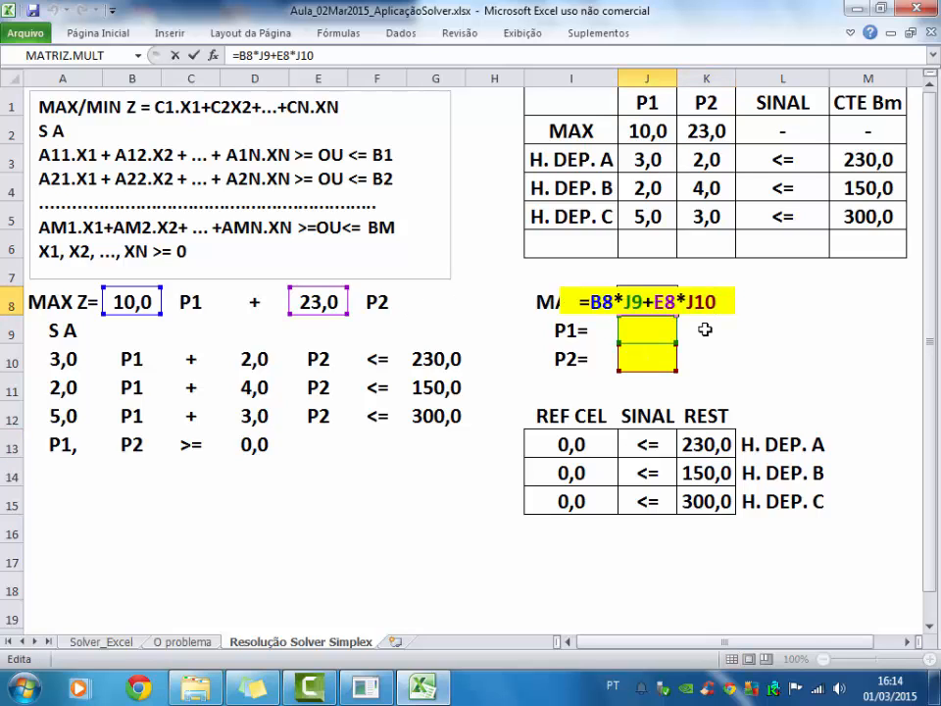
key(Return)
key(Return)
key(Return)
key(Return)
key(Return)
key(Return)
key(Return)
key(Return)
key(Return)
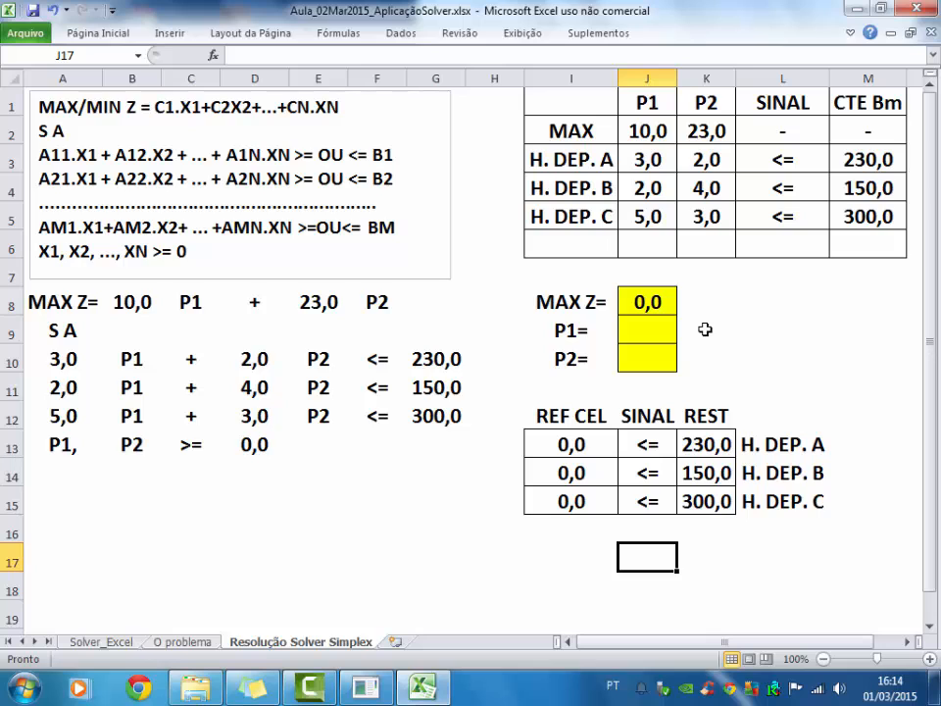
- Open Solver and set the MAX Z cell J8 as the objective to maximize
click(399, 38)
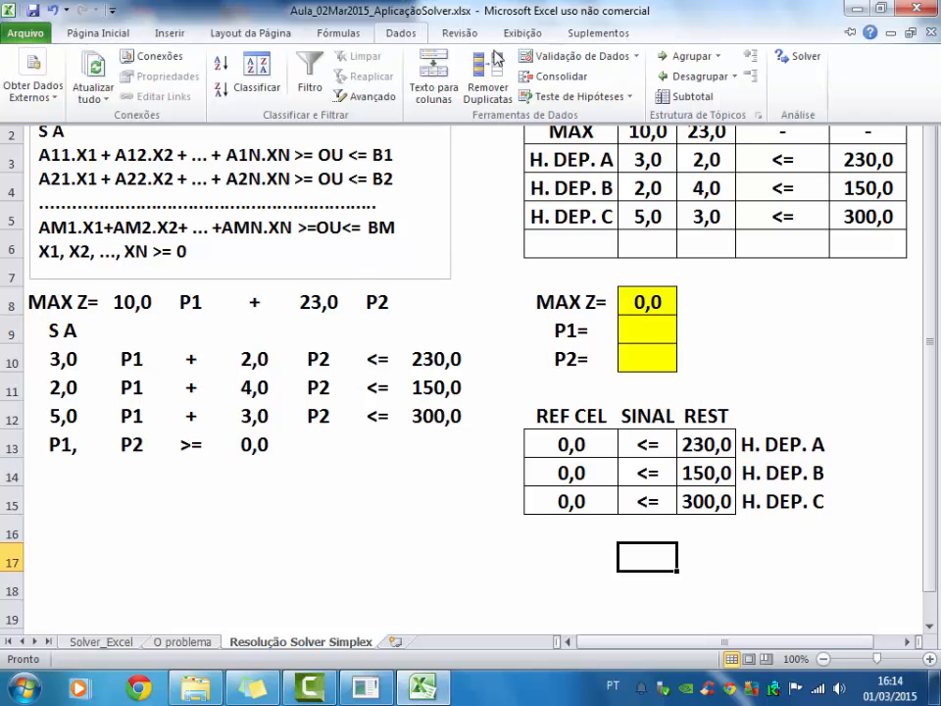
click(801, 60)
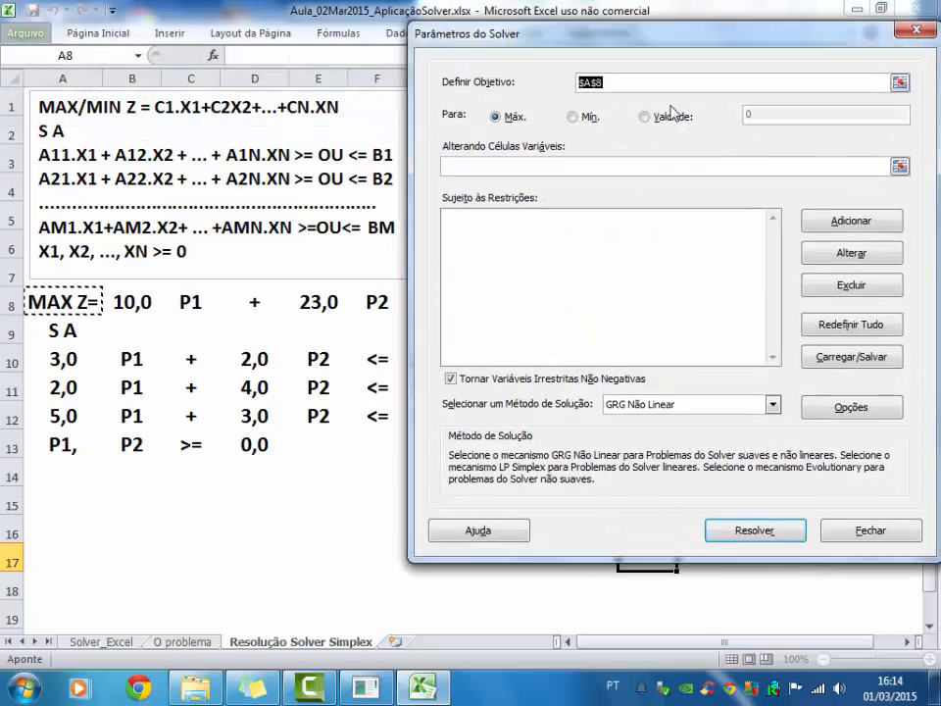
drag(674, 41, 450, 500)
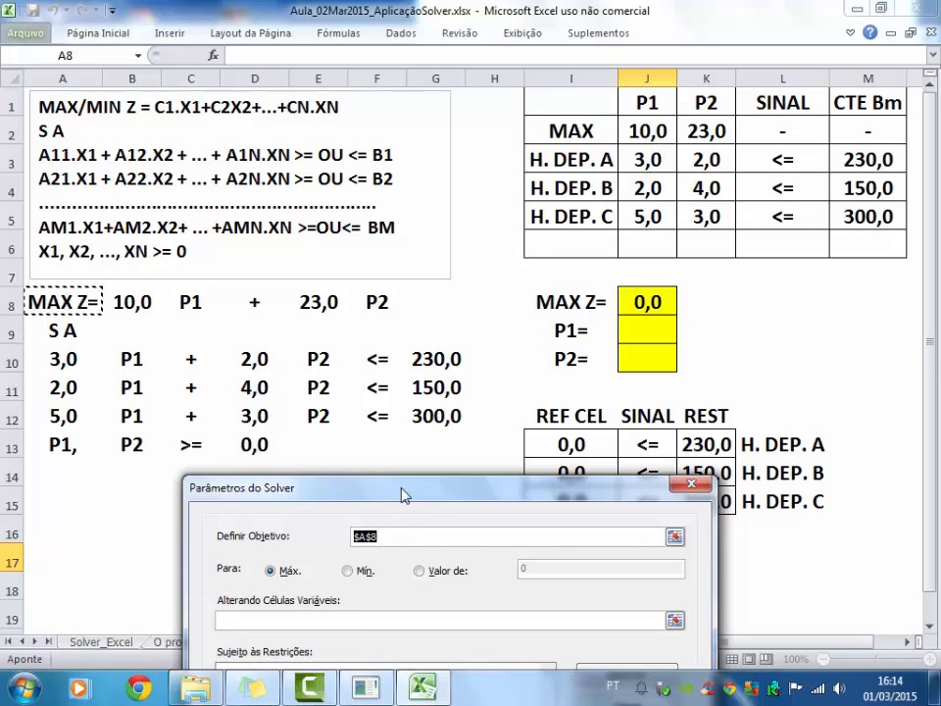
click(646, 302)
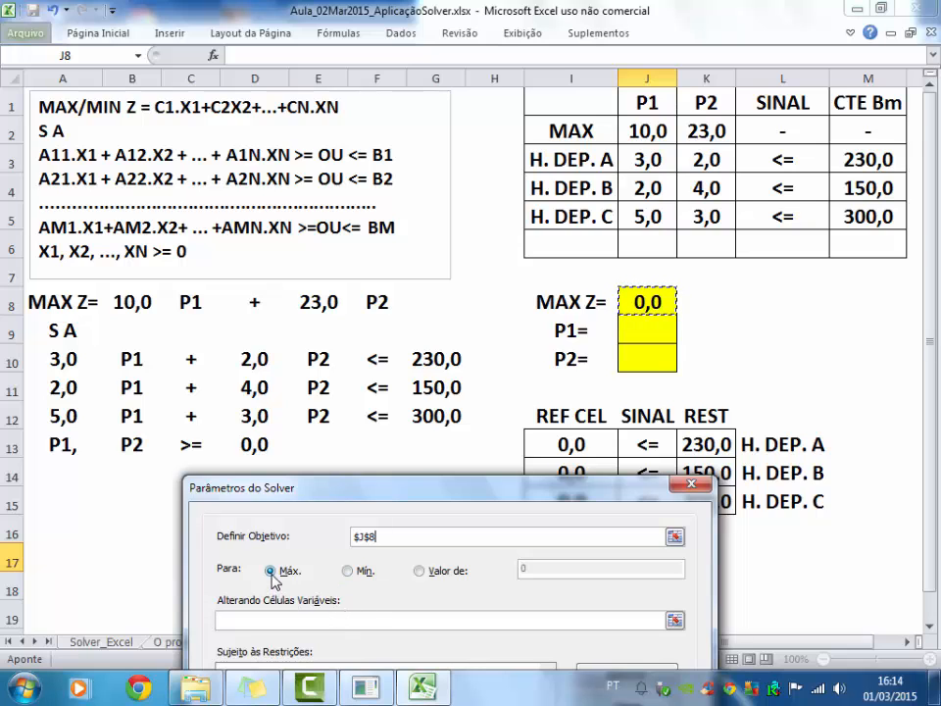
- Set the P1 and P2 cells J9:J10 as Solver's variable cells
drag(353, 502, 495, 426)
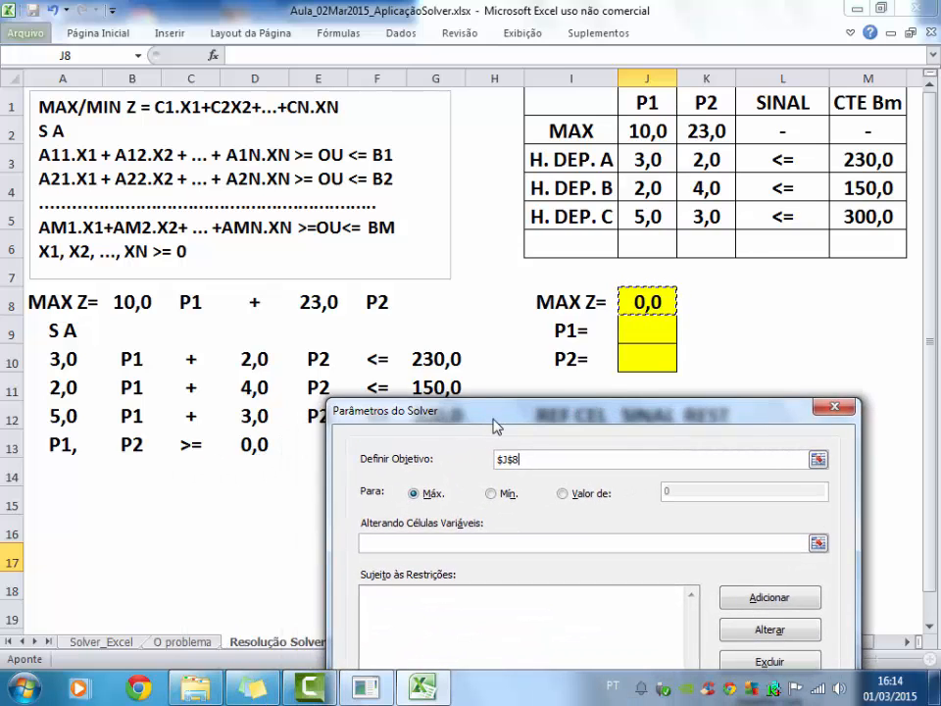
click(386, 546)
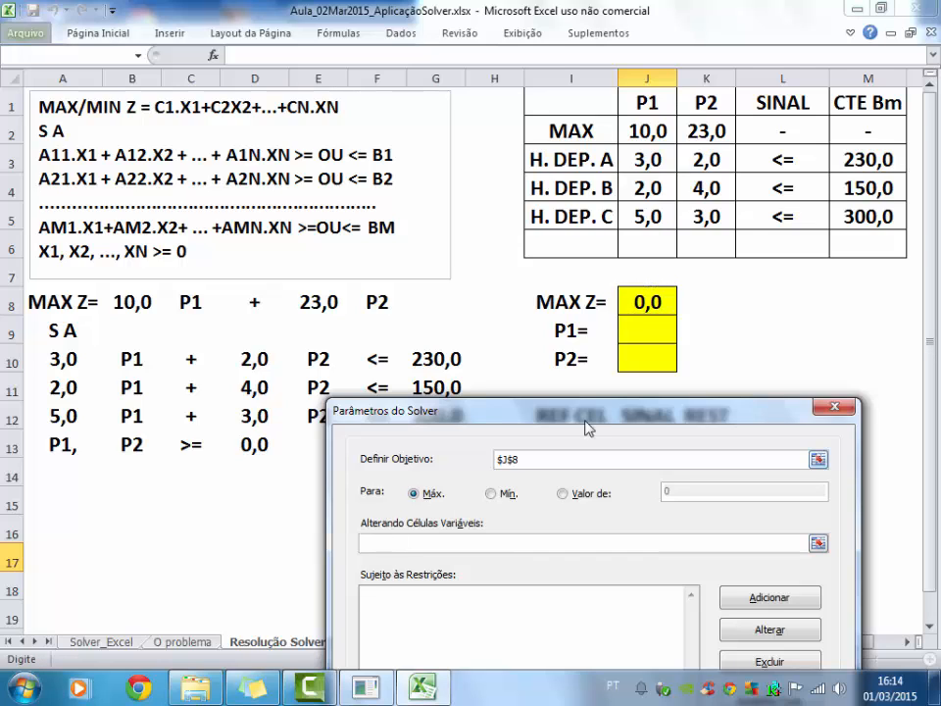
drag(641, 326, 643, 355)
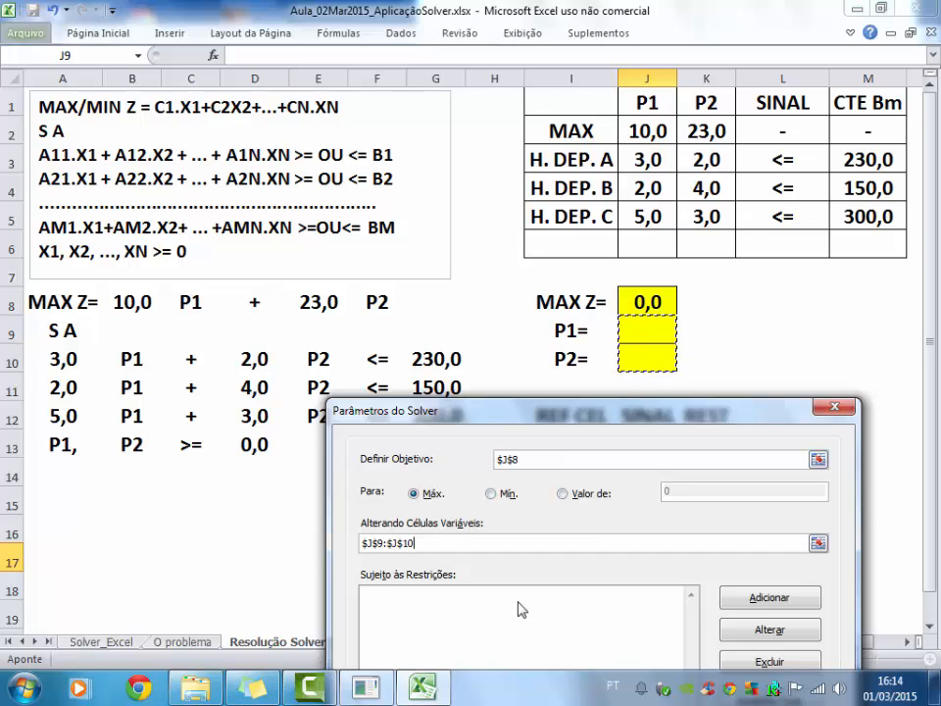
- Add the department A constraint to Solver, requiring I13 <= K13
click(669, 597)
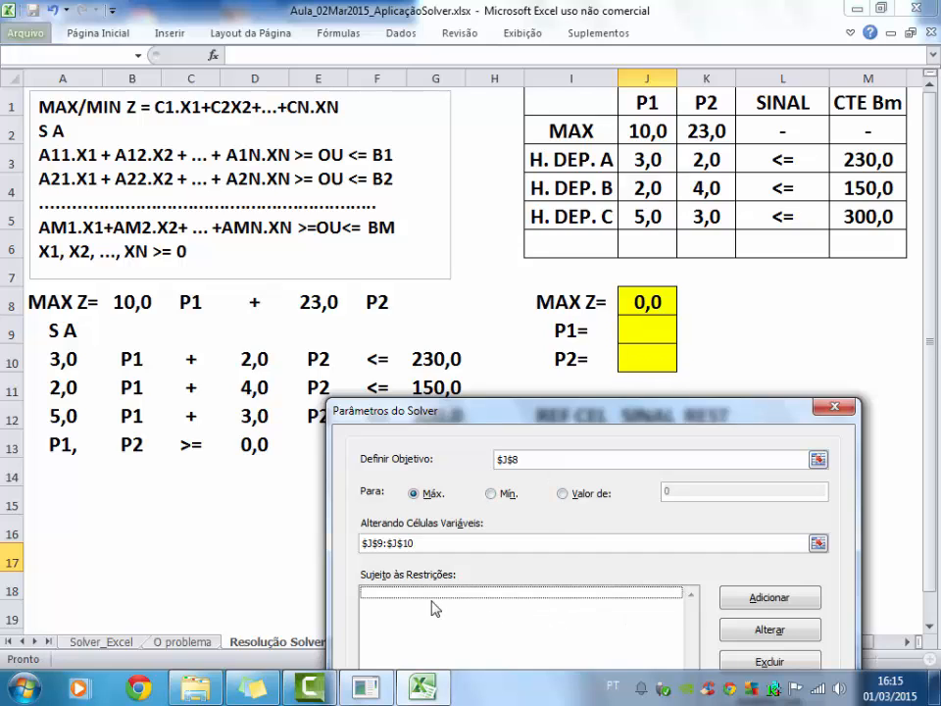
click(771, 599)
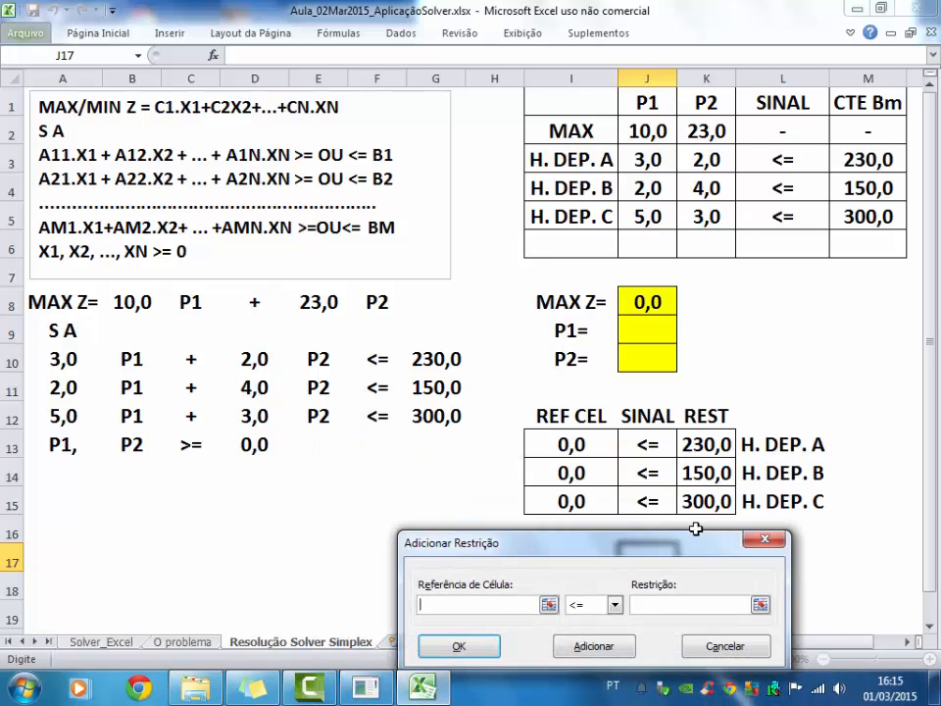
drag(693, 539, 753, 124)
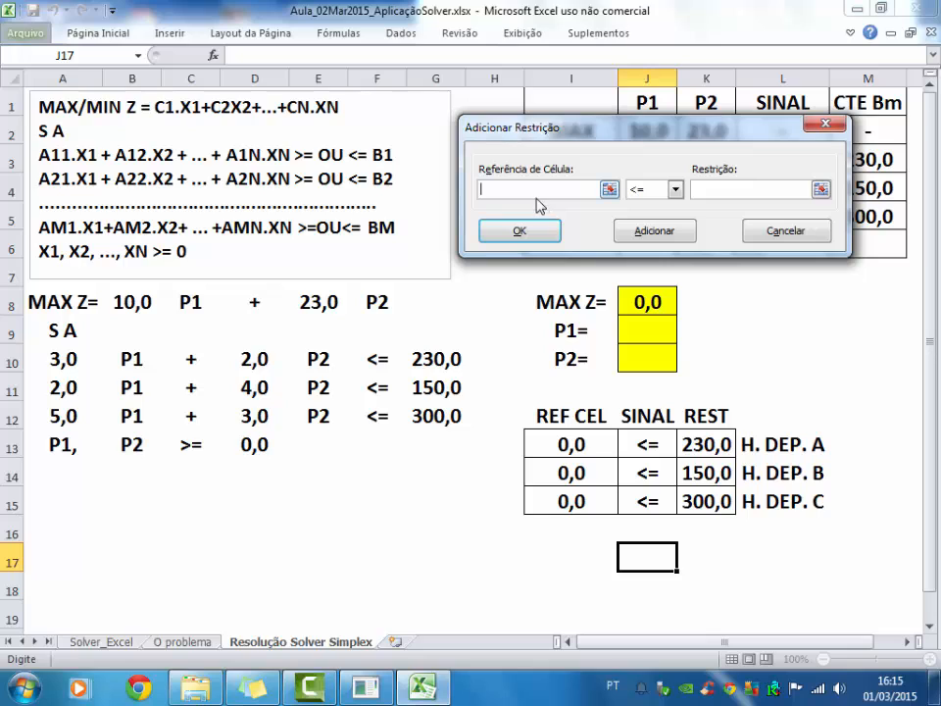
click(580, 443)
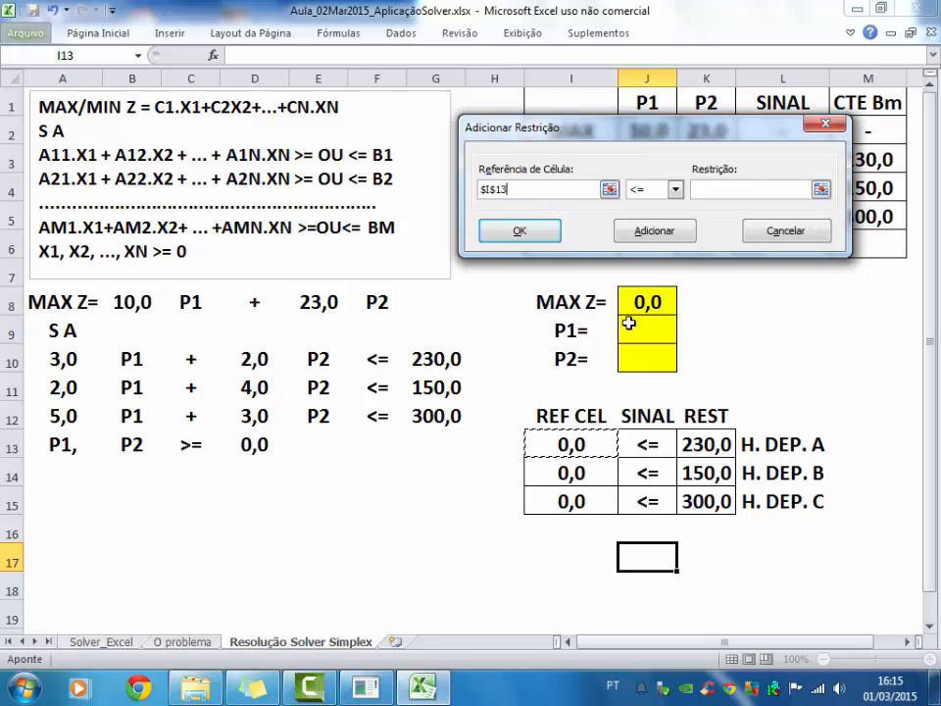
click(675, 190)
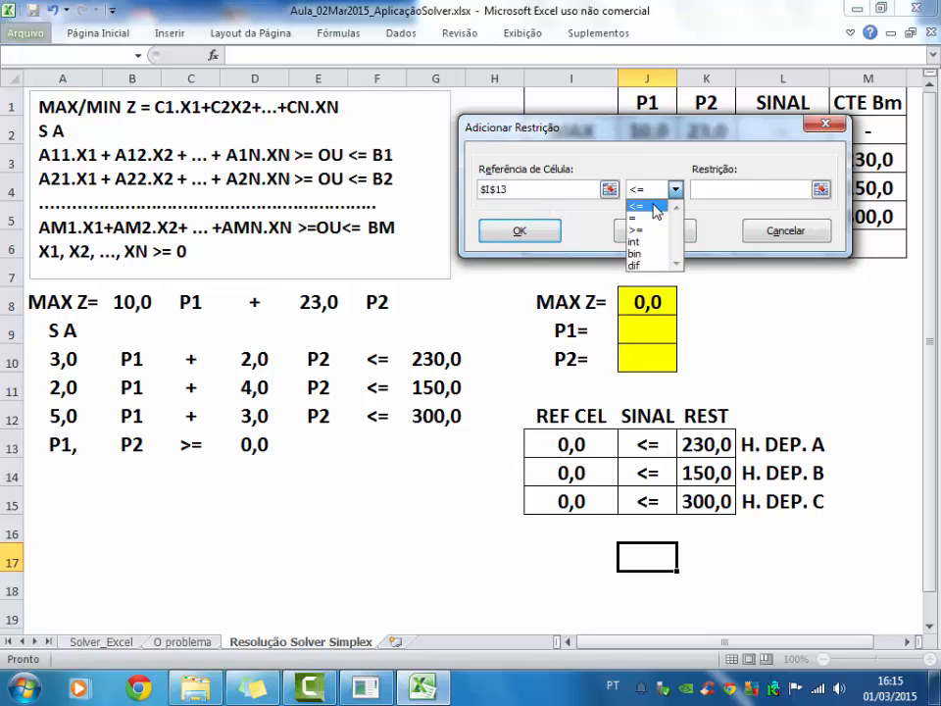
click(674, 190)
click(723, 192)
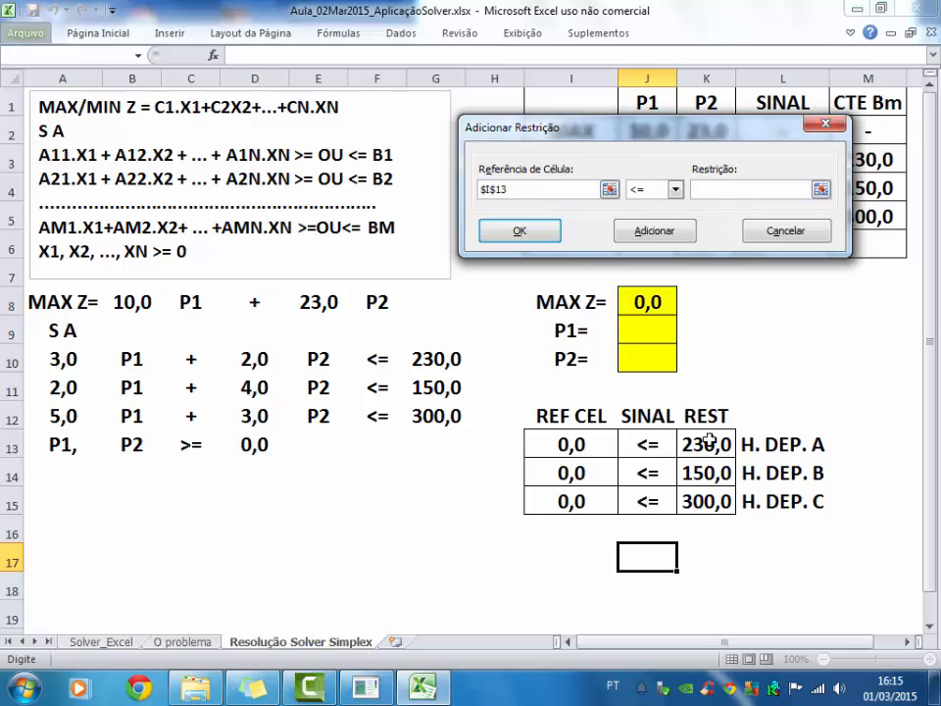
click(703, 443)
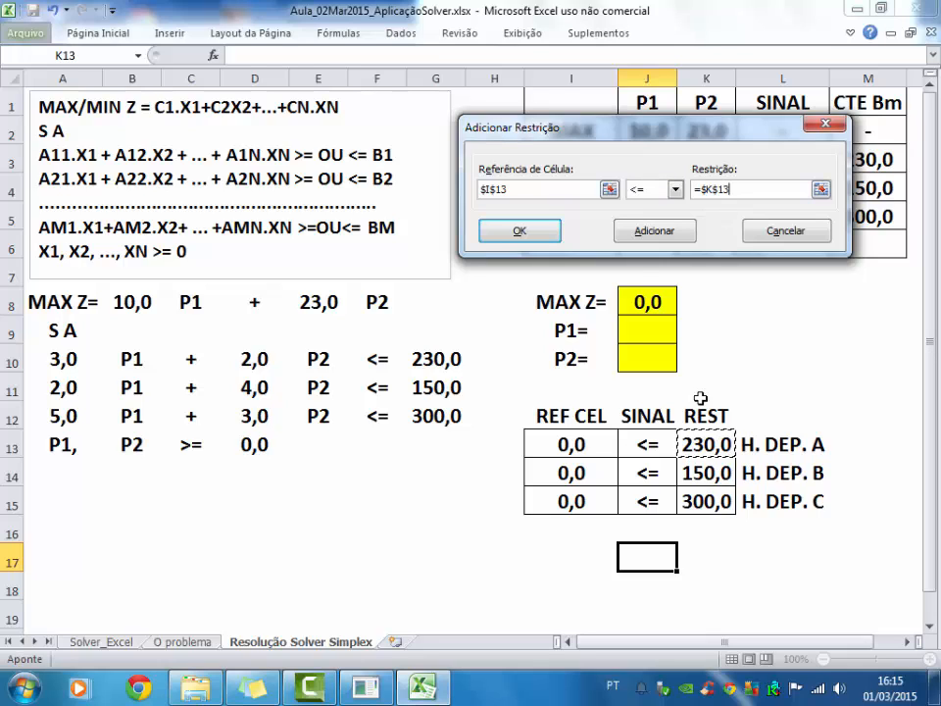
click(654, 230)
- Add the department B constraint to Solver, requiring I14 <= K14
click(593, 472)
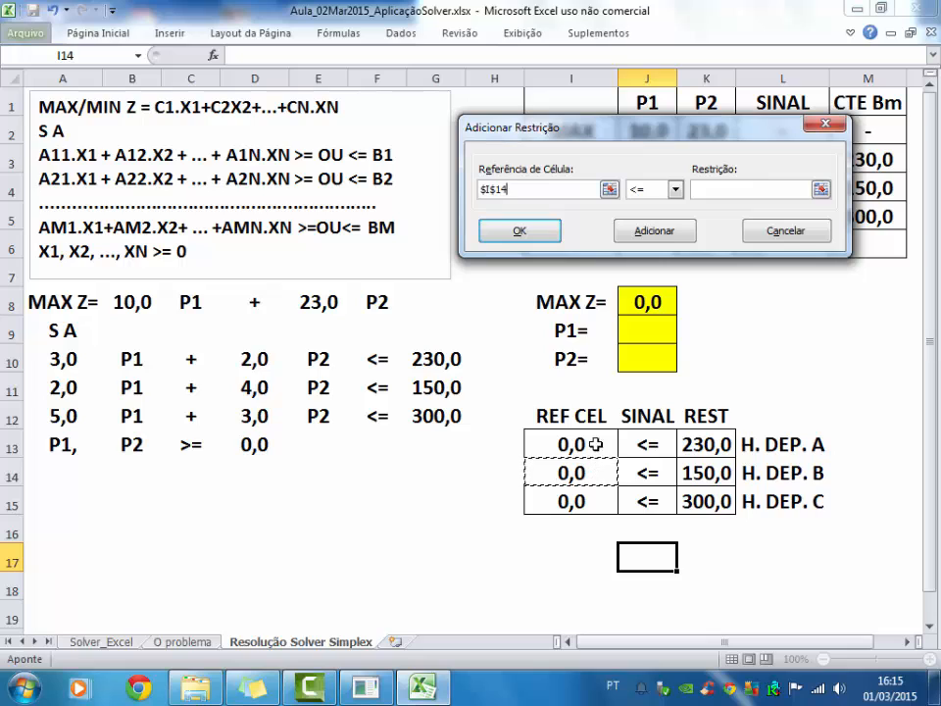
click(675, 190)
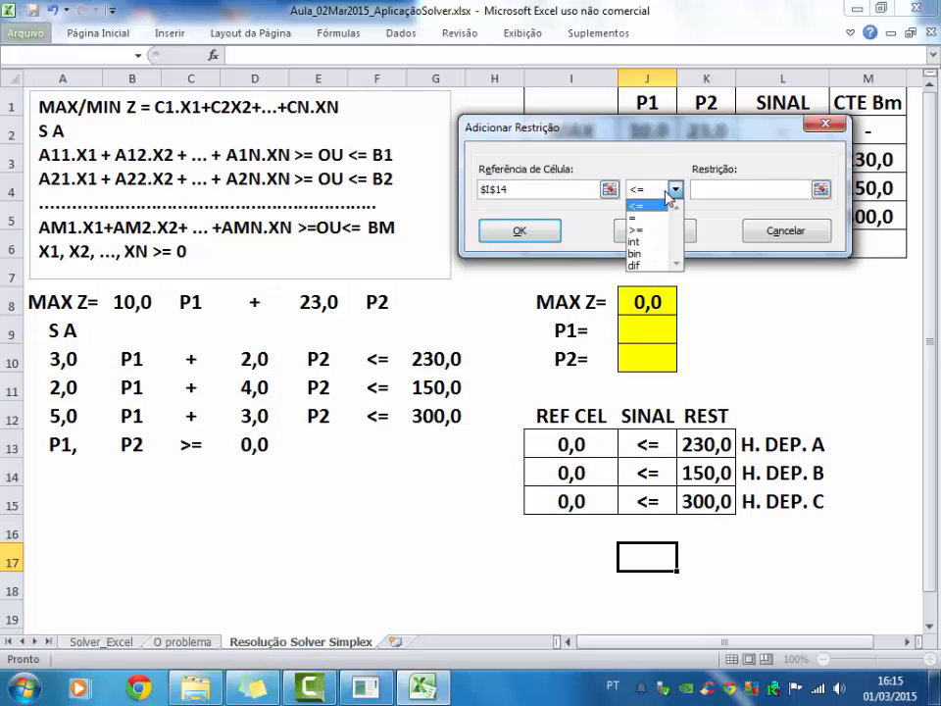
click(658, 205)
click(723, 189)
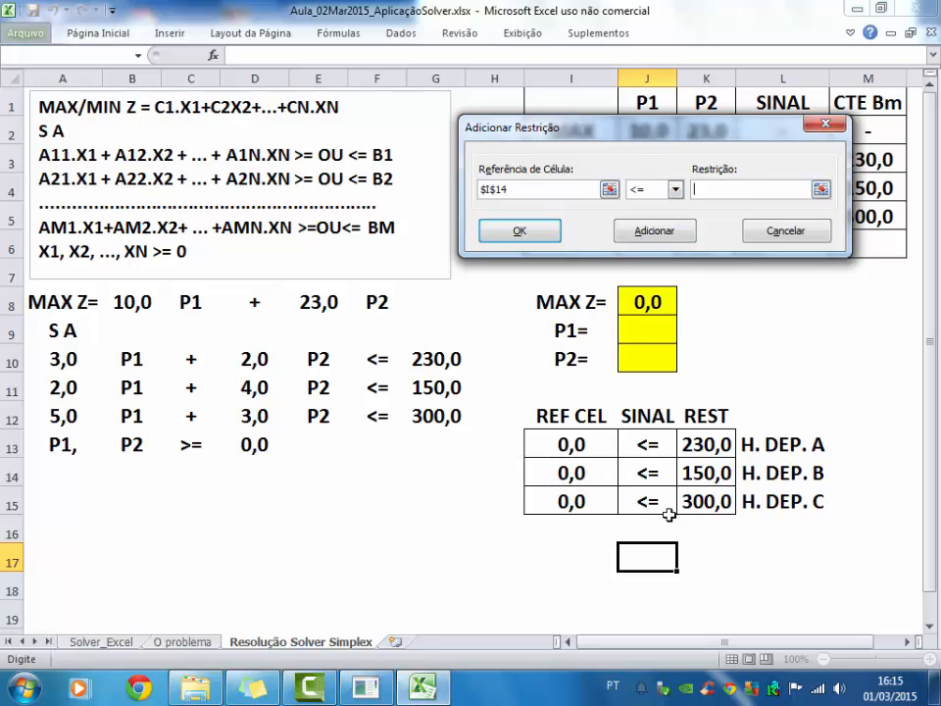
click(699, 473)
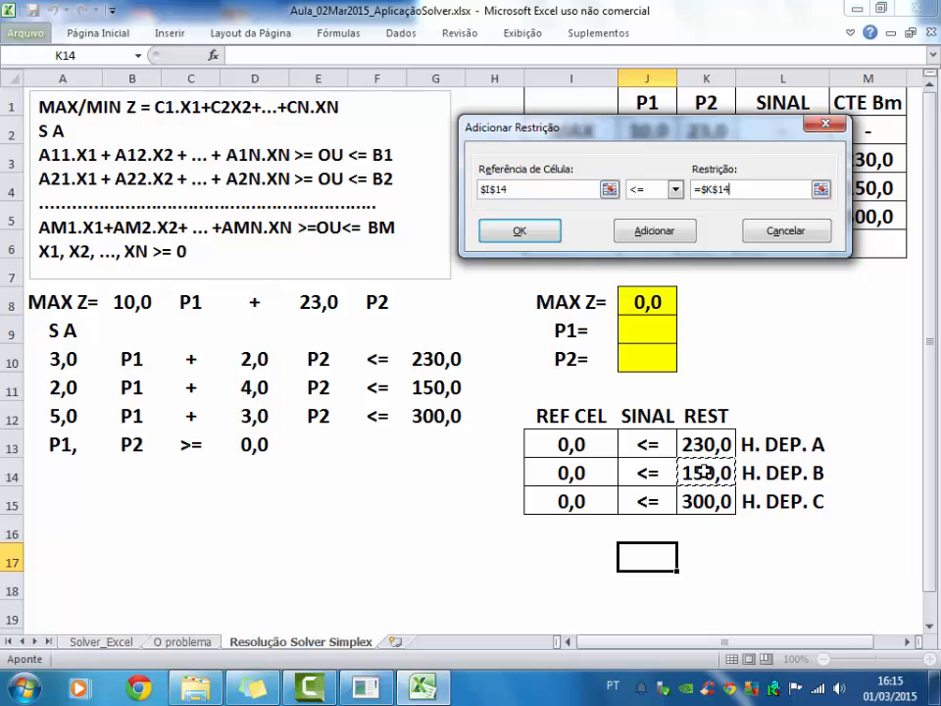
click(654, 231)
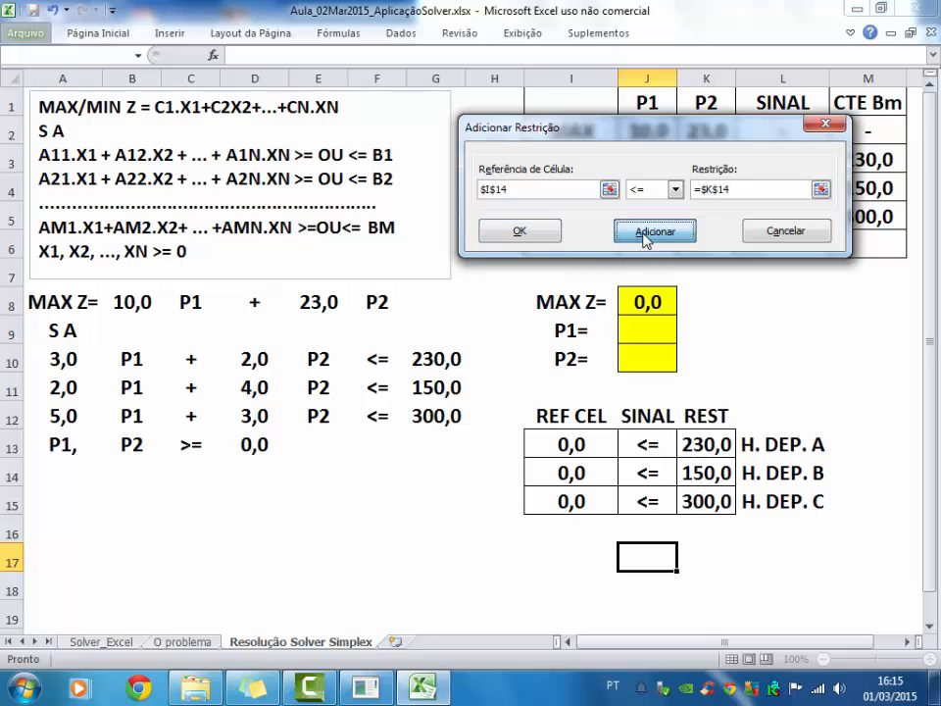
- Add the department C constraint I15 <= K15 and return to the Solver parameters
click(584, 497)
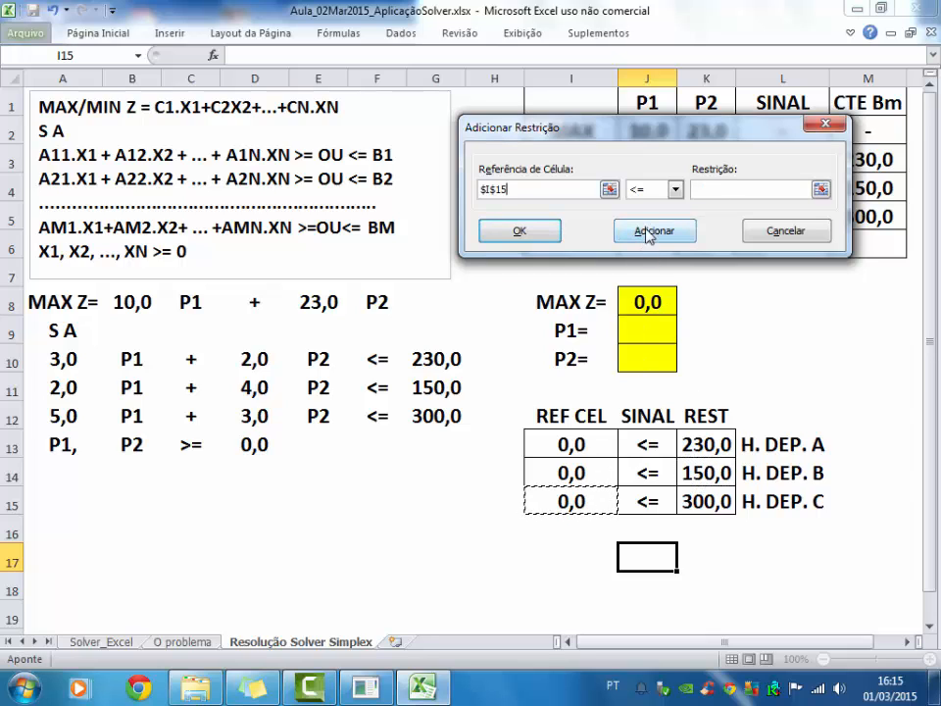
click(742, 189)
click(702, 496)
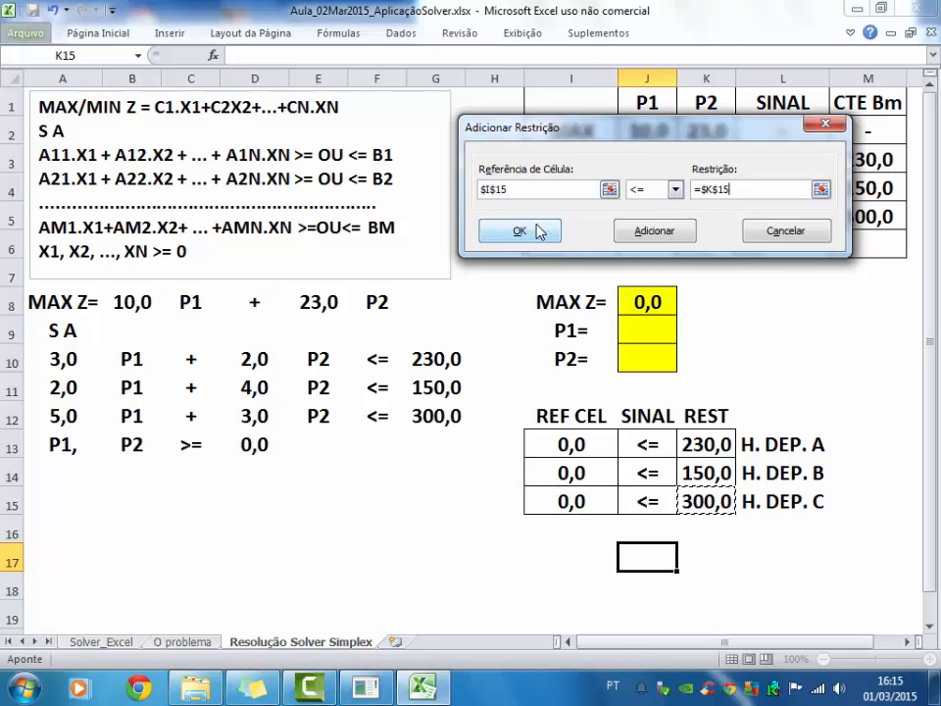
click(519, 231)
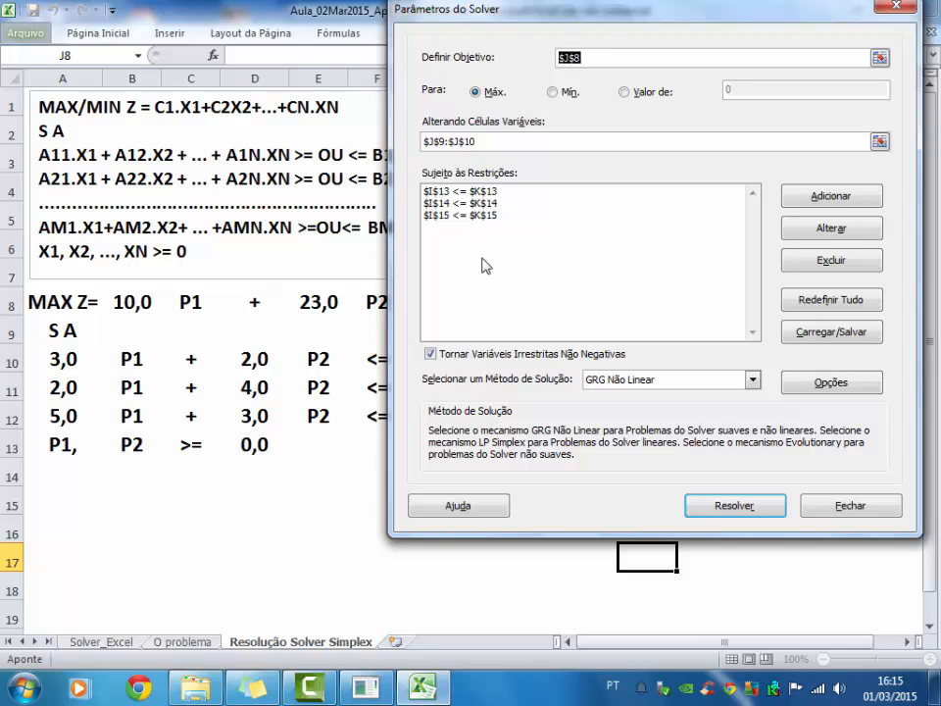
- Keep unconstrained variables non-negative, choose LP Simplex as the solving method, and solve the model
click(430, 354)
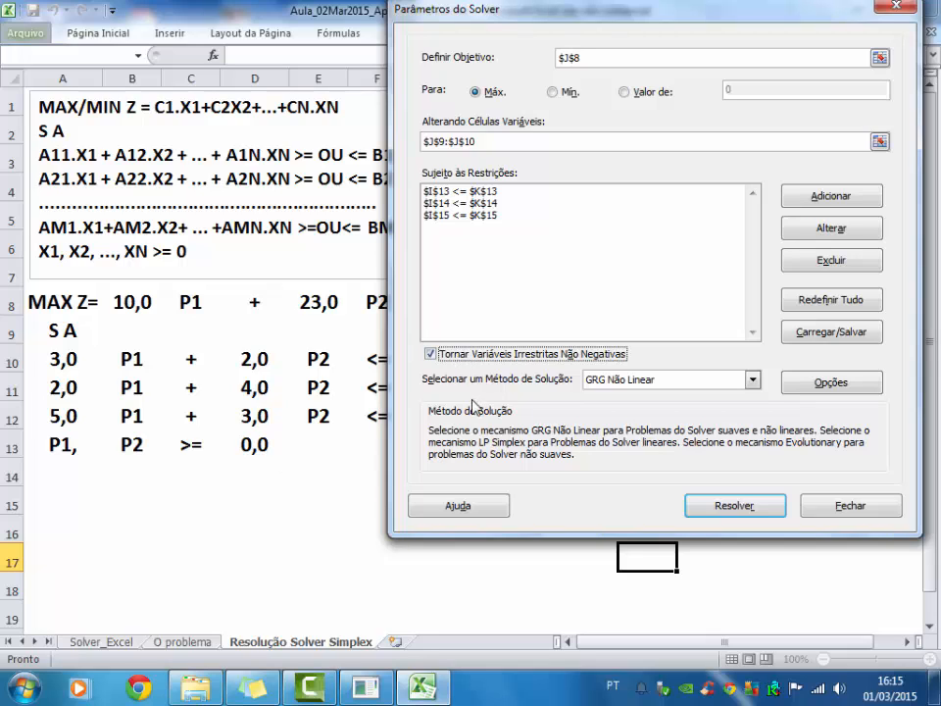
click(753, 381)
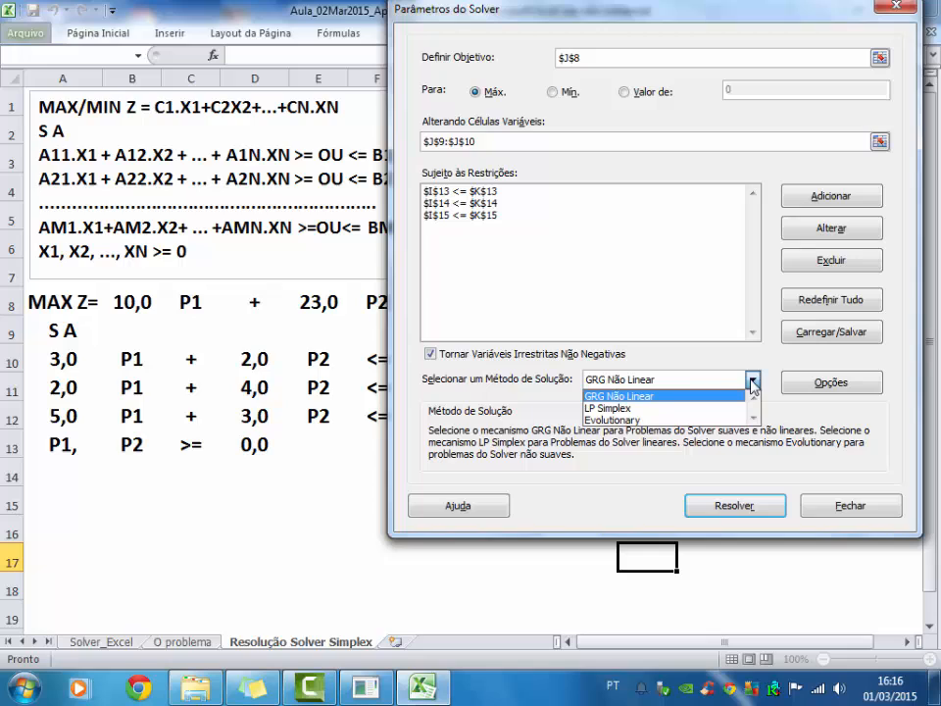
click(646, 407)
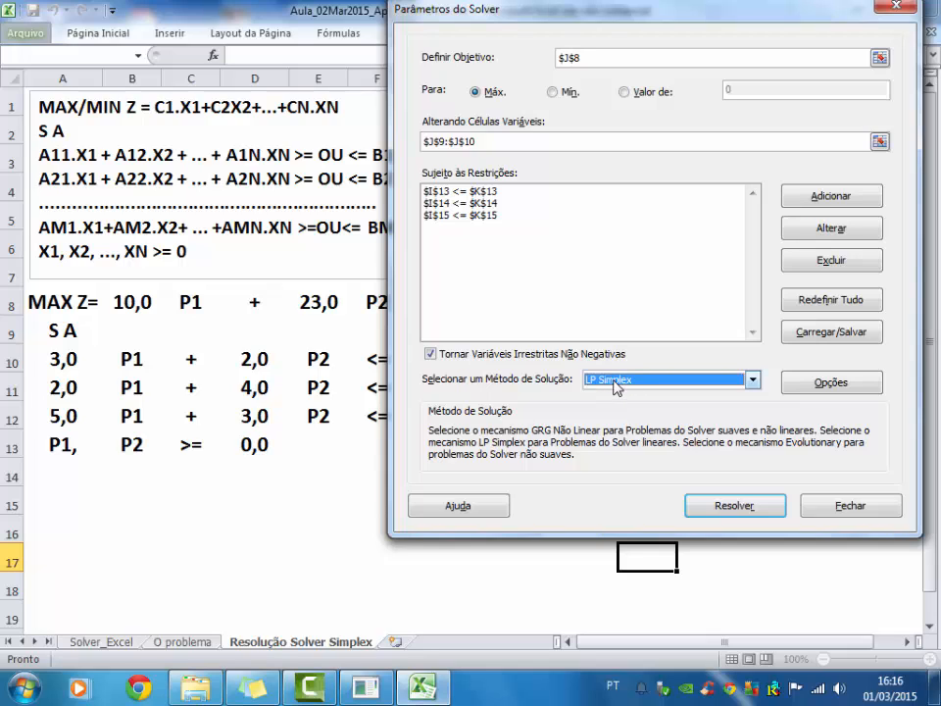
click(720, 508)
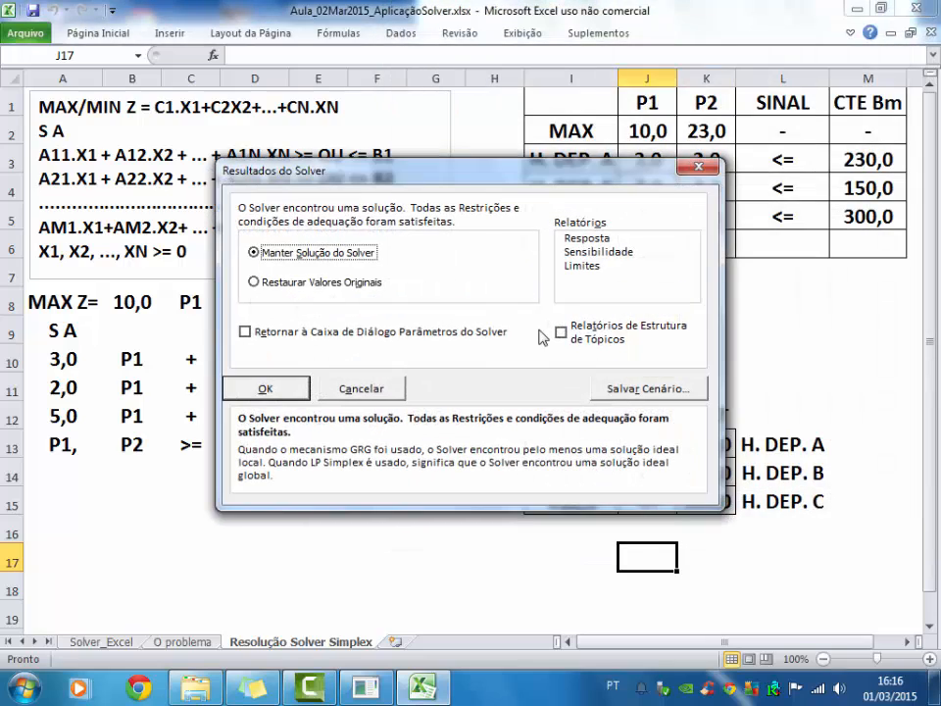
drag(448, 184, 314, 48)
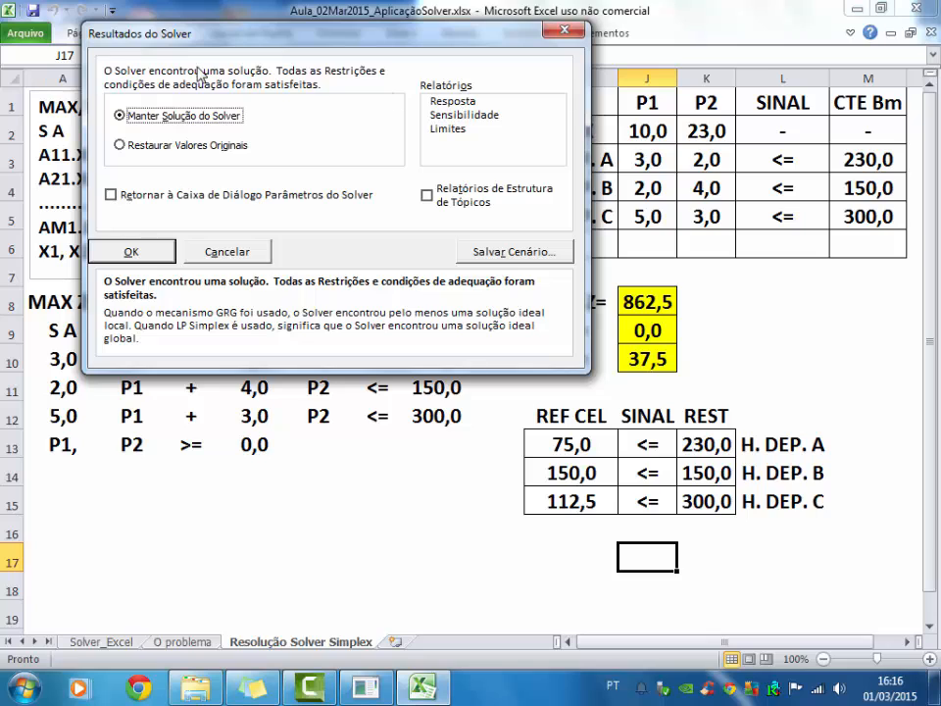
click(452, 101)
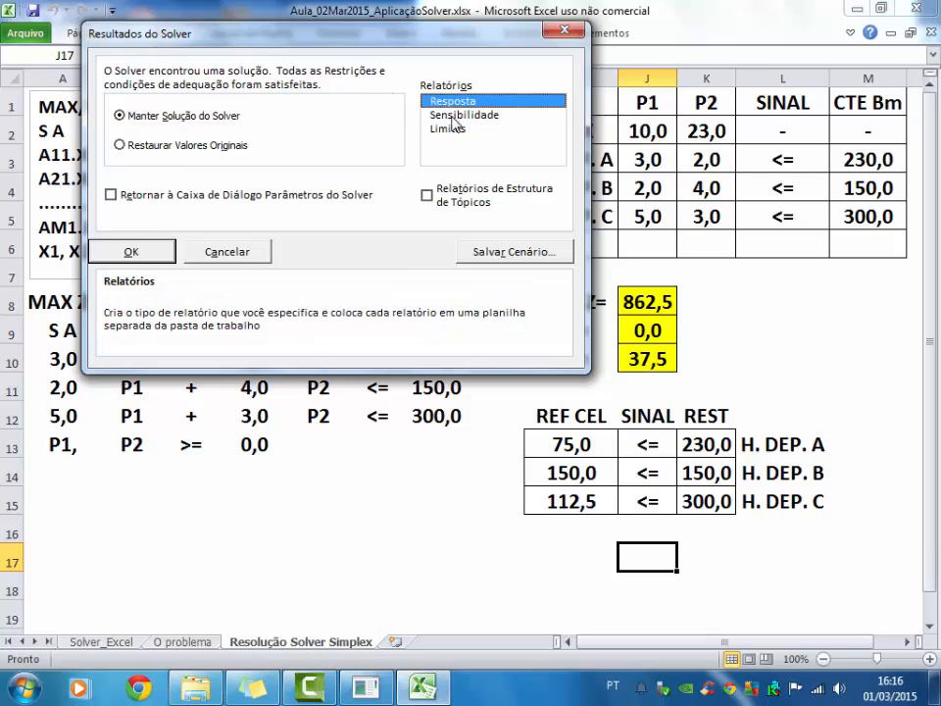
click(452, 116)
click(454, 130)
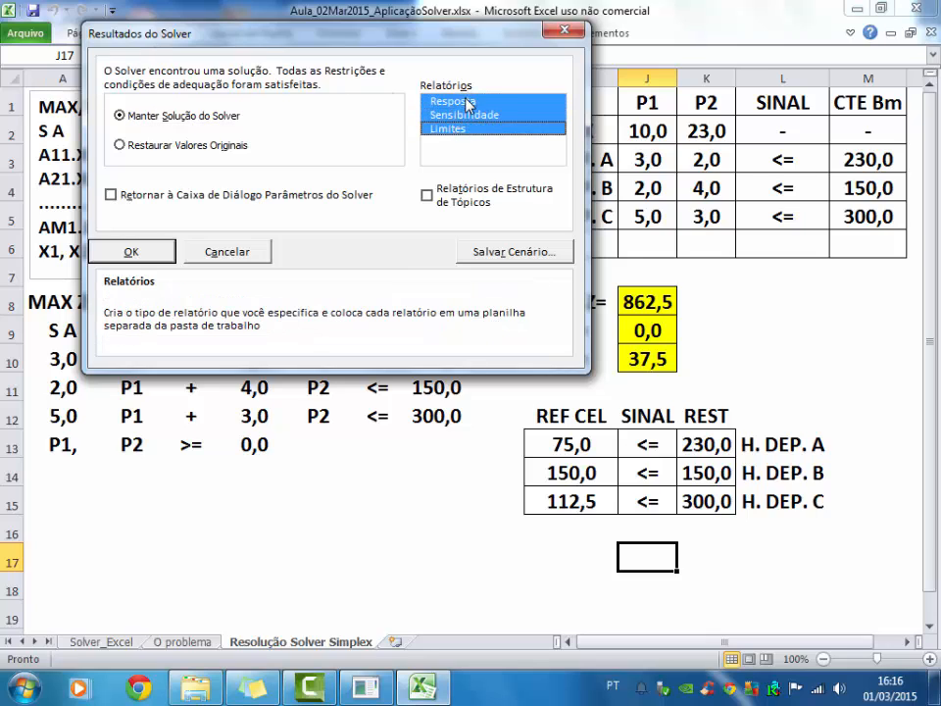
click(465, 102)
click(465, 115)
click(466, 129)
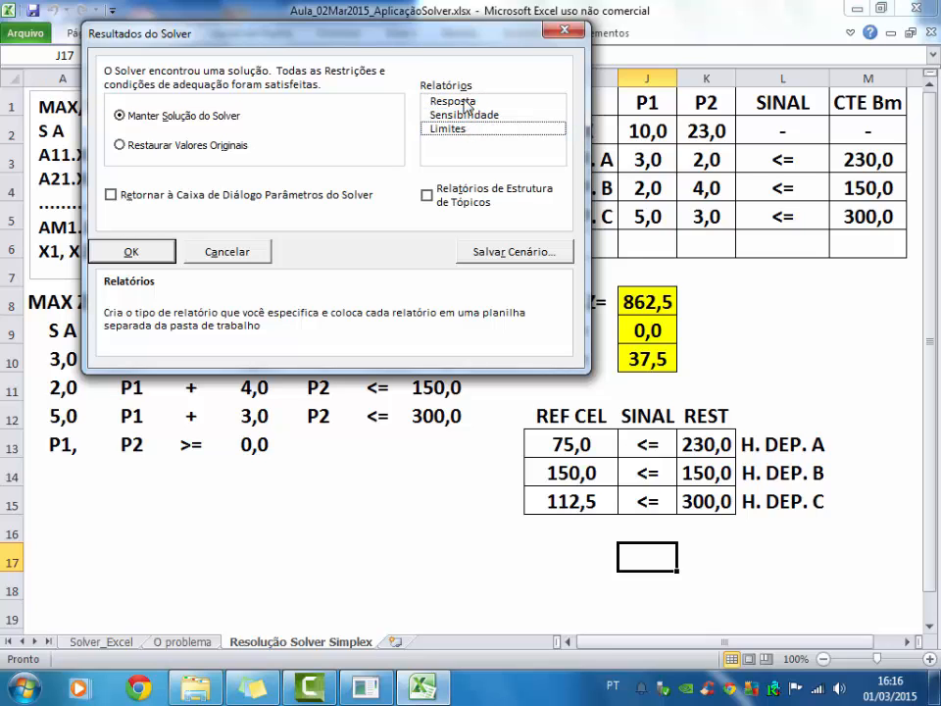
- Keep the Solver solution and generate the Resposta, Sensibilidade and Limites reports
click(465, 102)
click(465, 115)
click(465, 128)
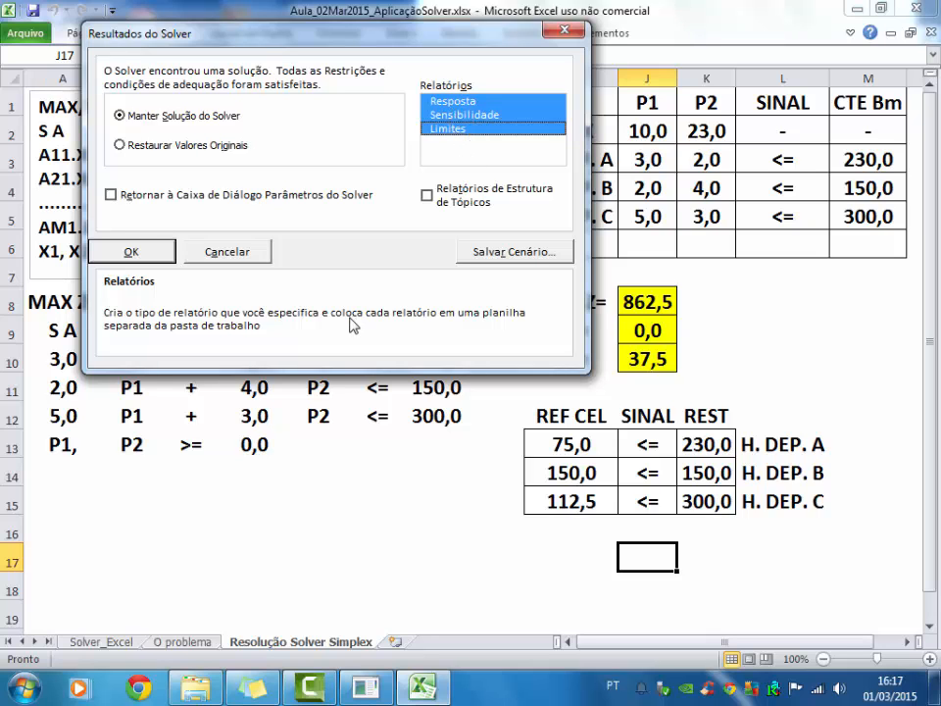
click(131, 253)
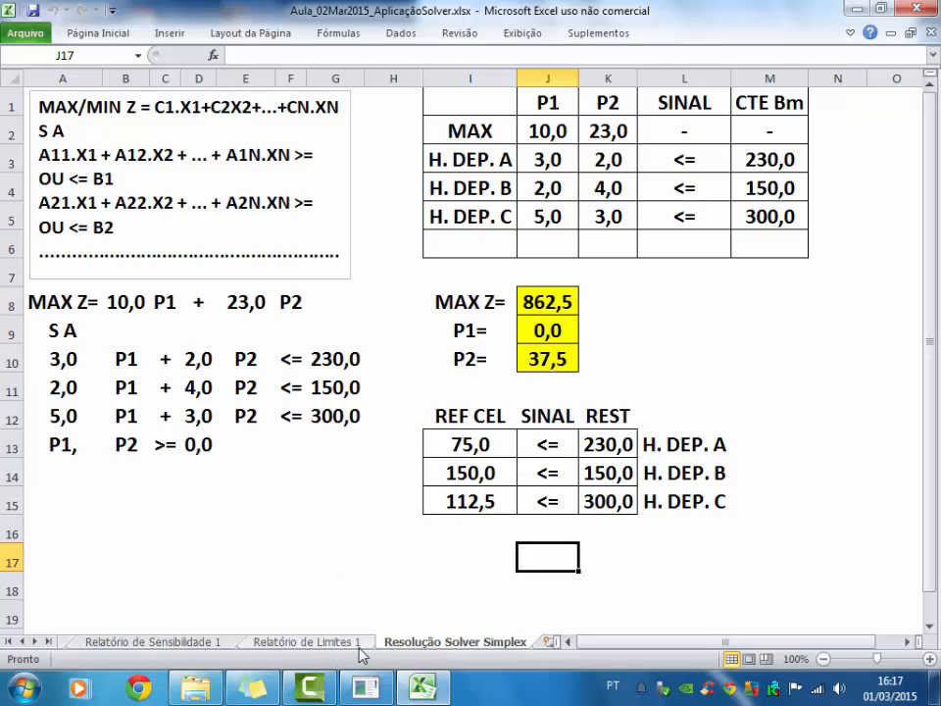
- Look through the generated limits, sensitivity and answer report sheets
click(355, 649)
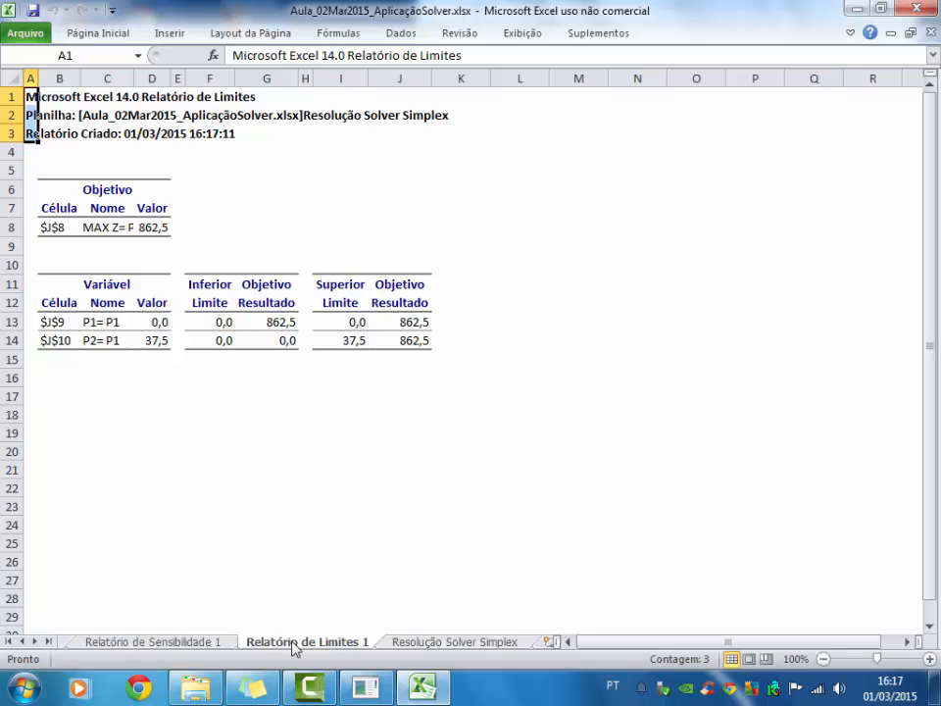
click(223, 642)
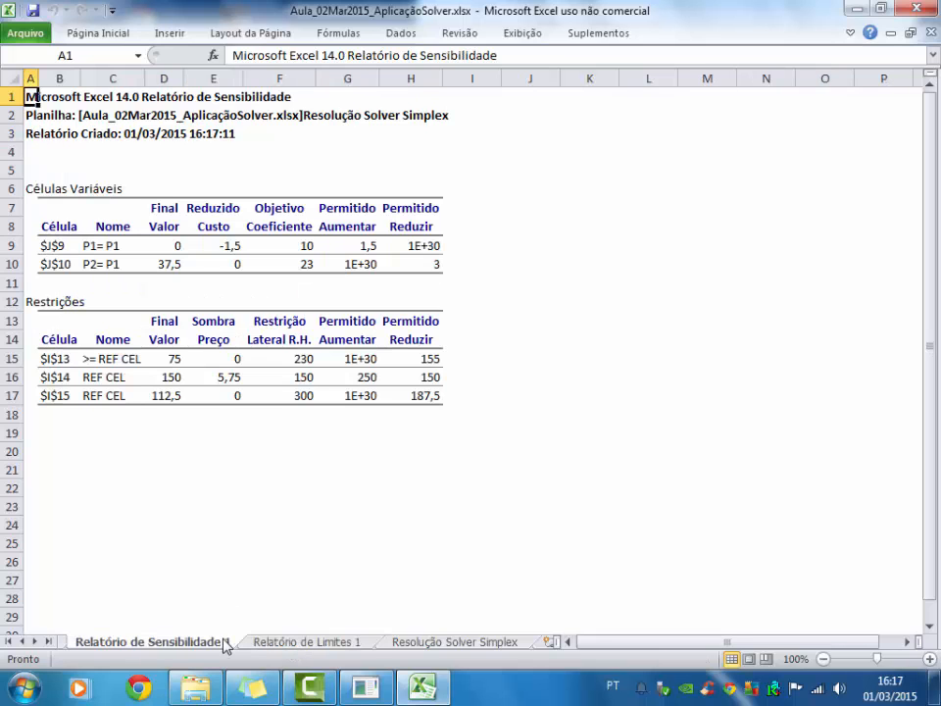
click(20, 641)
click(120, 643)
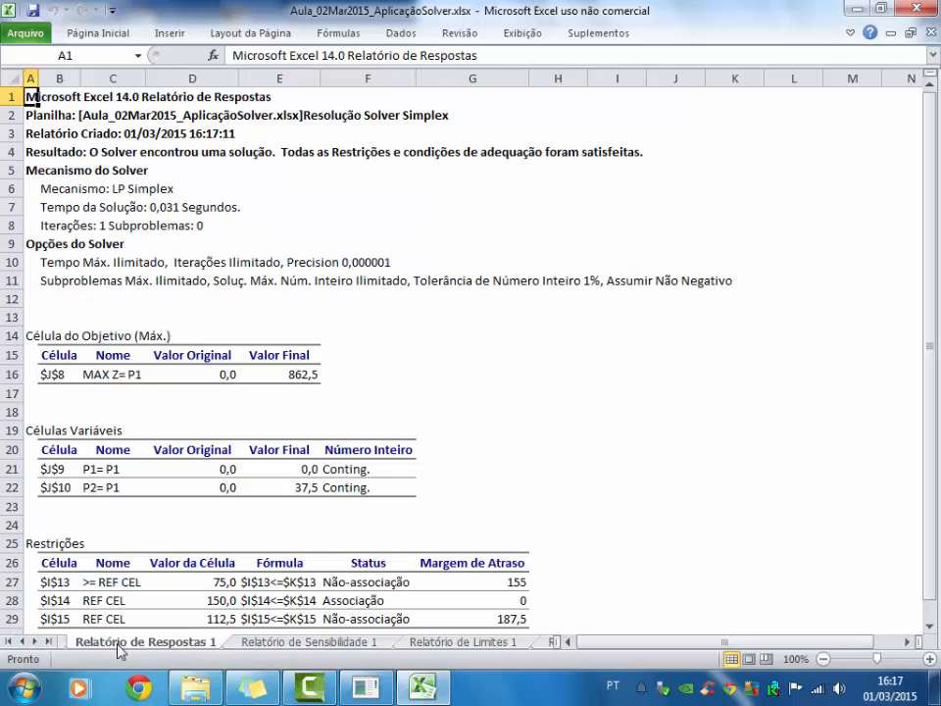
- Review the sensitivity and limits reports, and return to the Resolução Solver Simplex sheet to examine the solved model
click(247, 643)
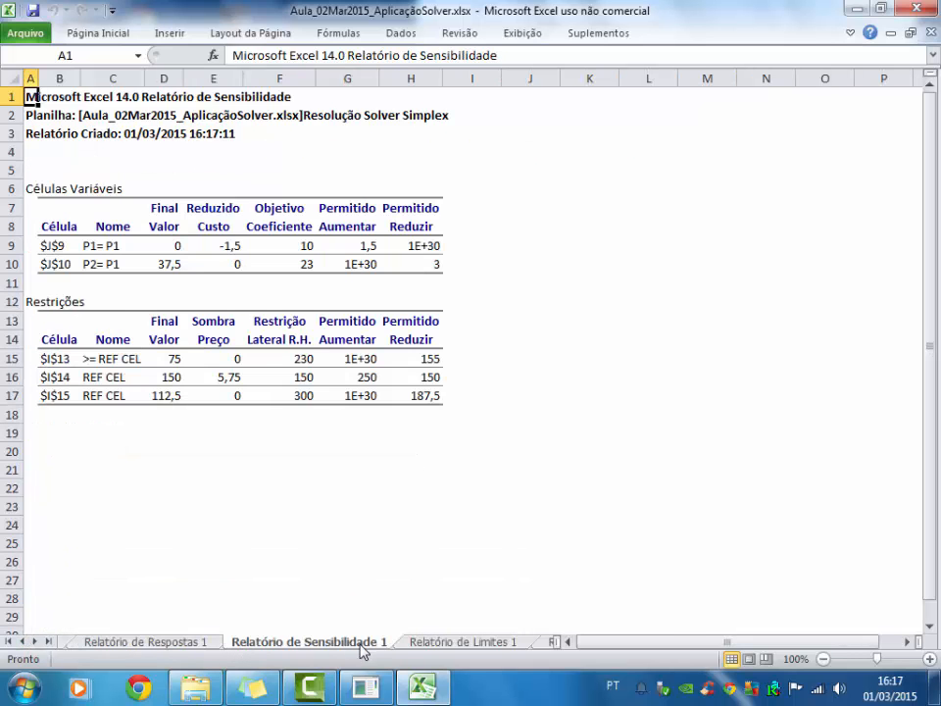
click(419, 643)
click(544, 643)
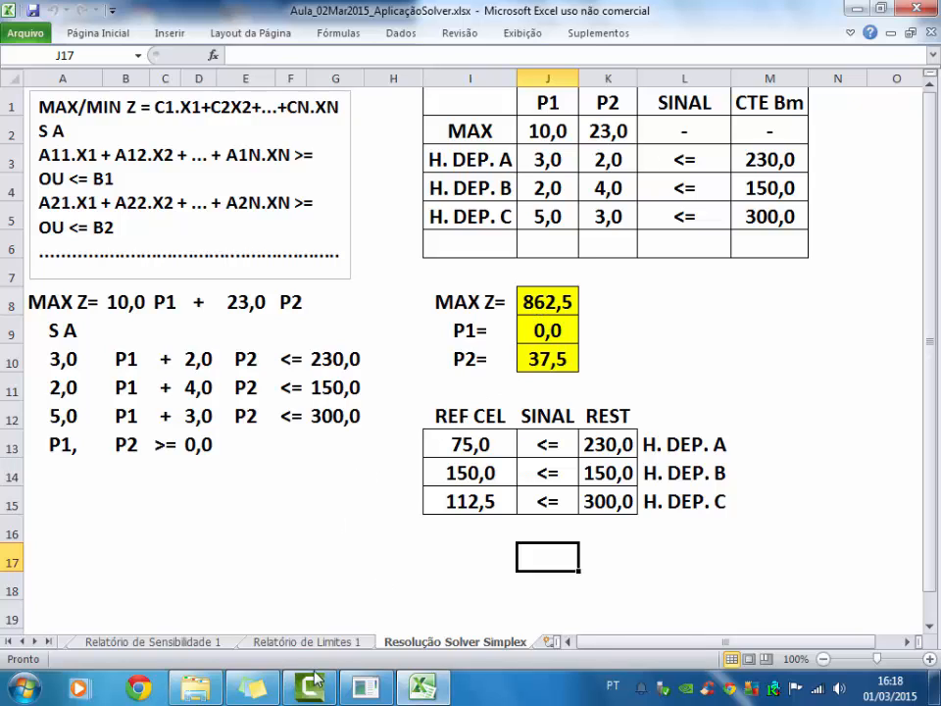
- Go back through the limits, sensitivity and answer reports in that order, ending on the Resolução Solver Simplex sheet
click(283, 642)
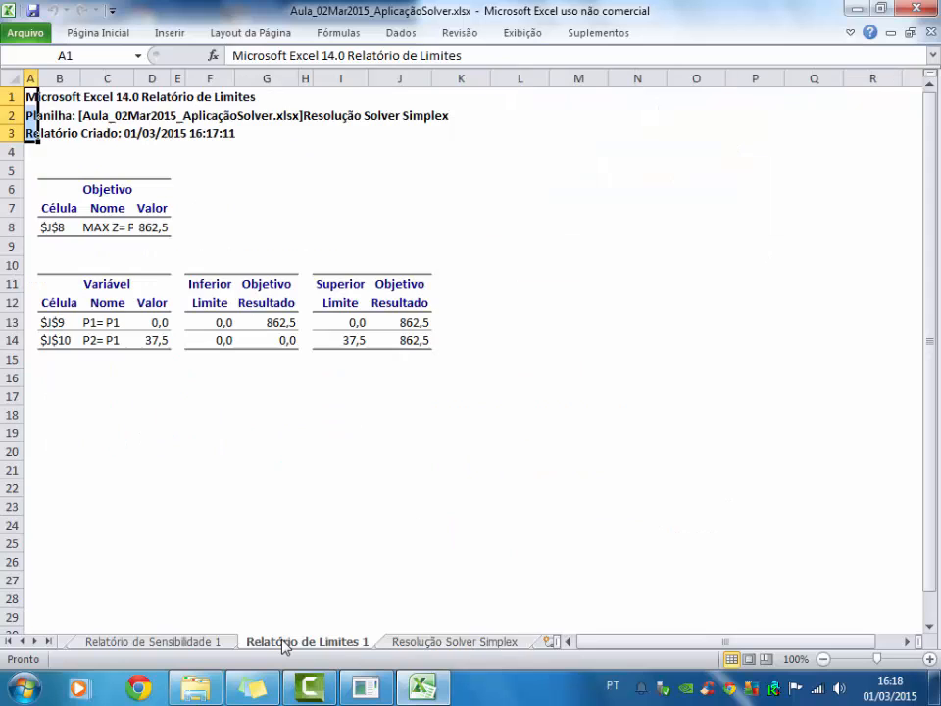
click(111, 643)
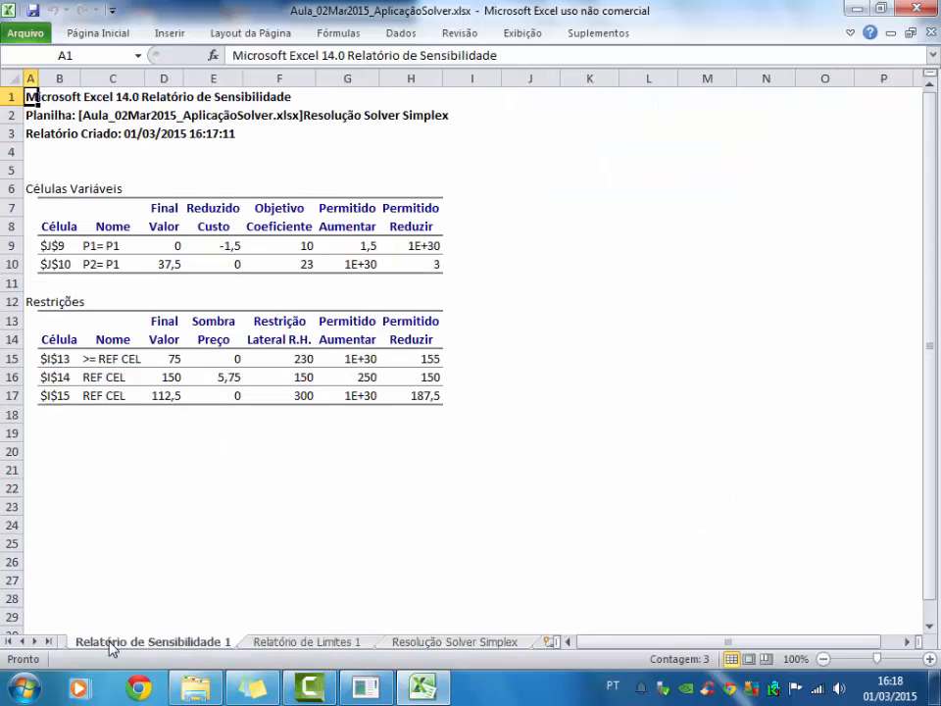
click(20, 641)
click(78, 642)
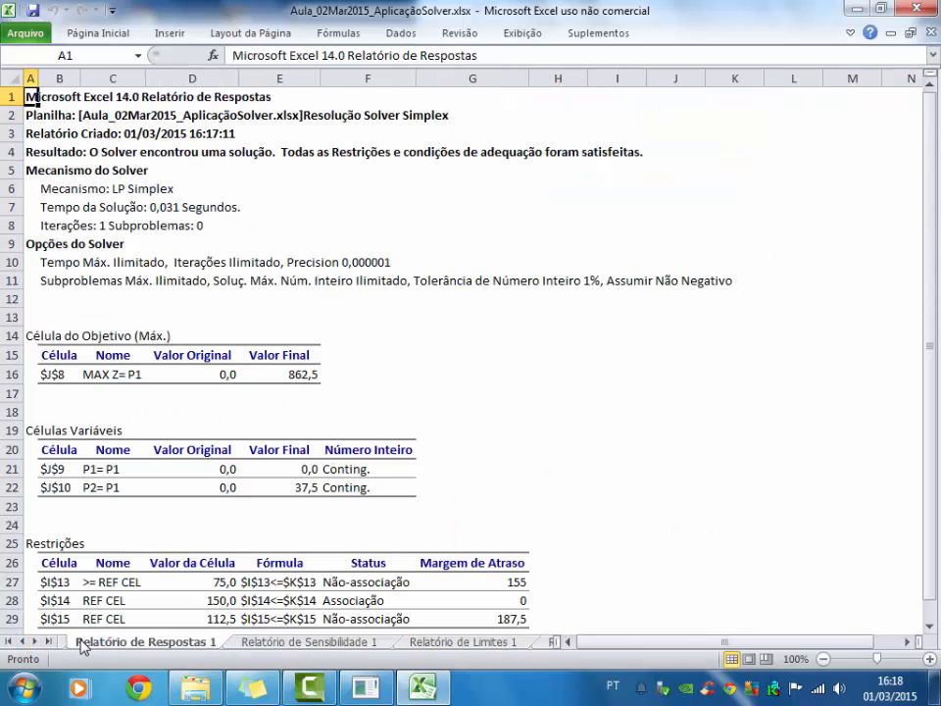
click(550, 642)
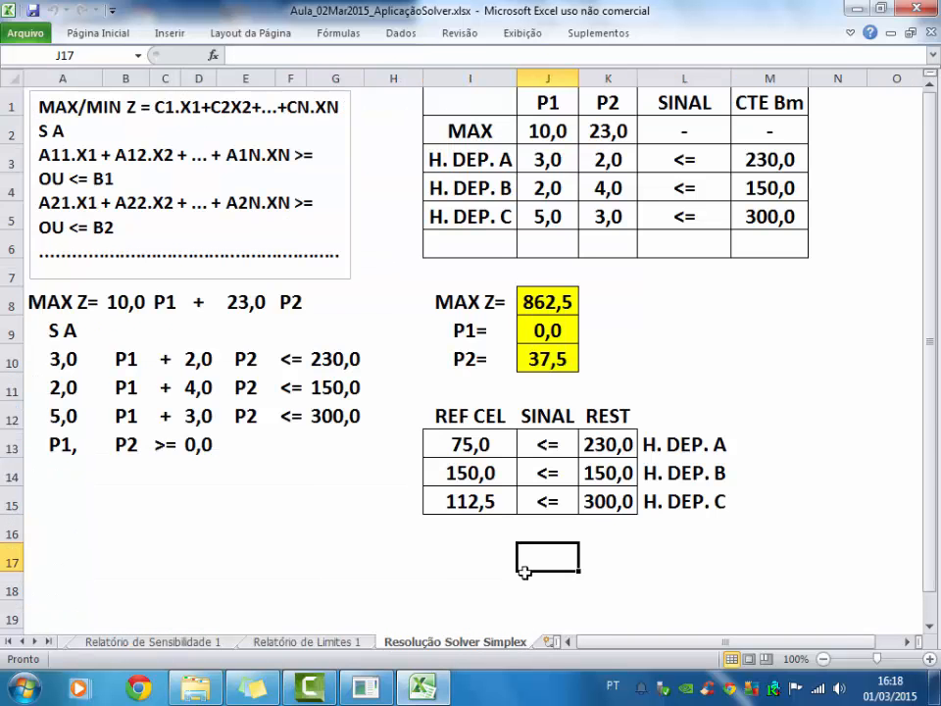